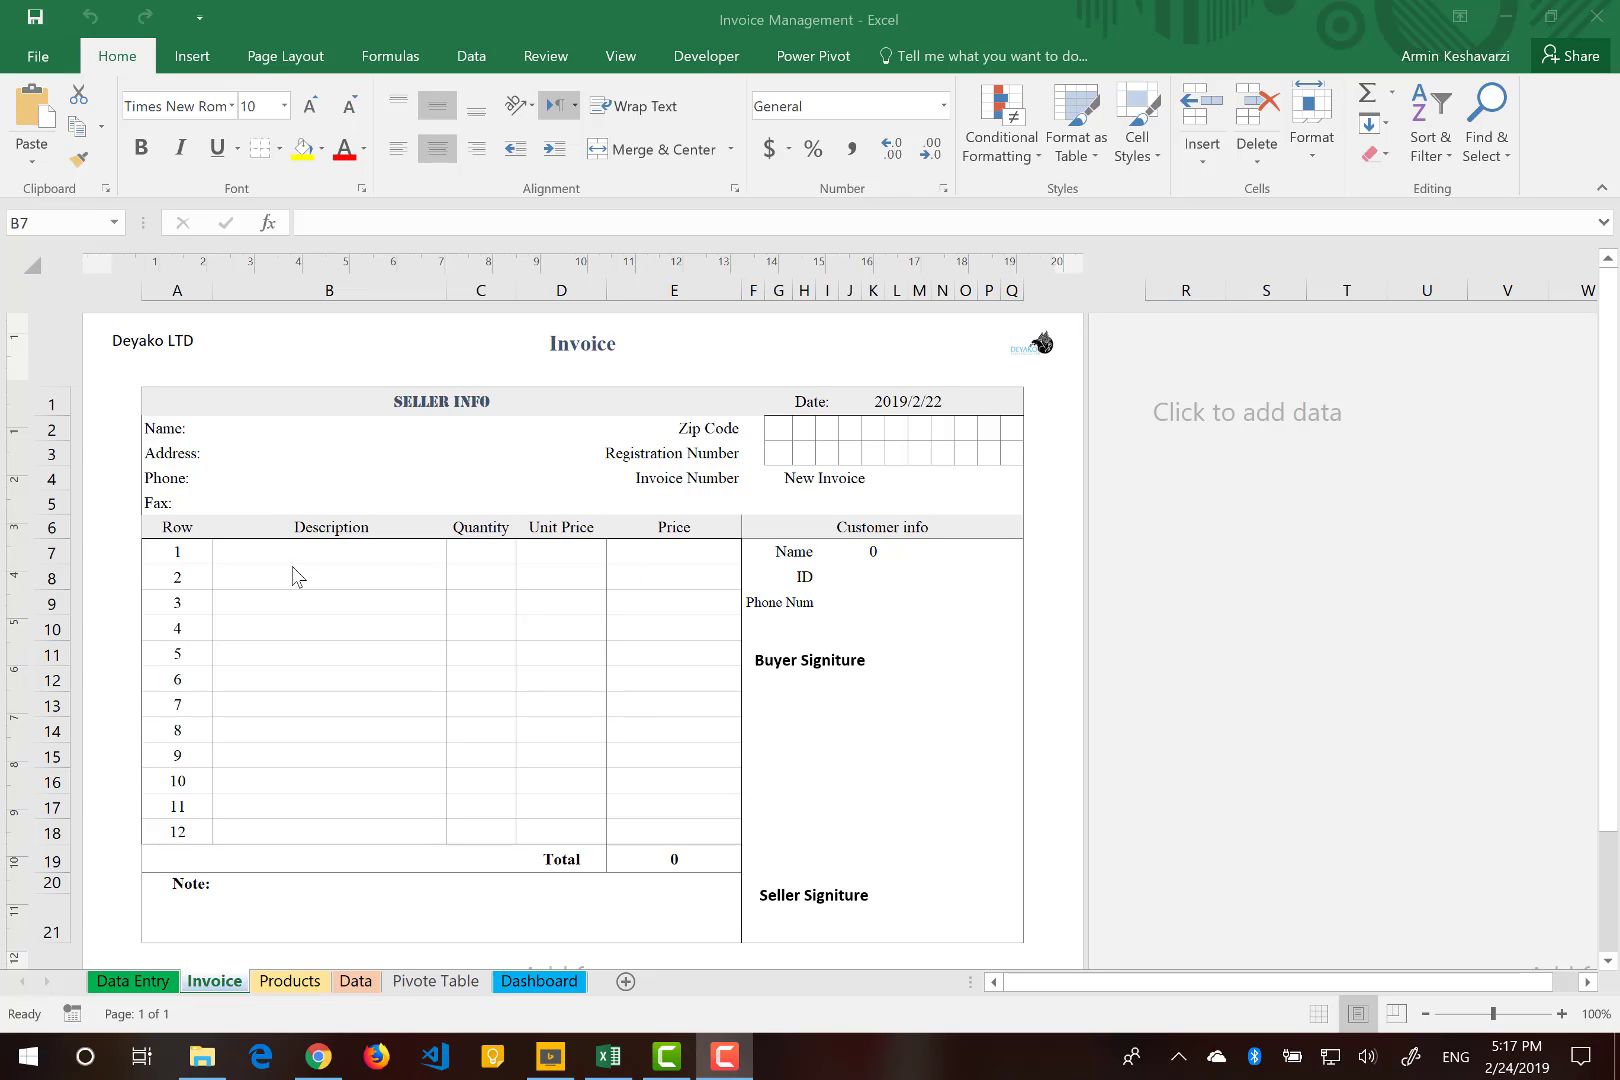
Bold the Total price cell at the foot of the invoice table.
{"action": "left_click", "coordinate": [387, 562]}
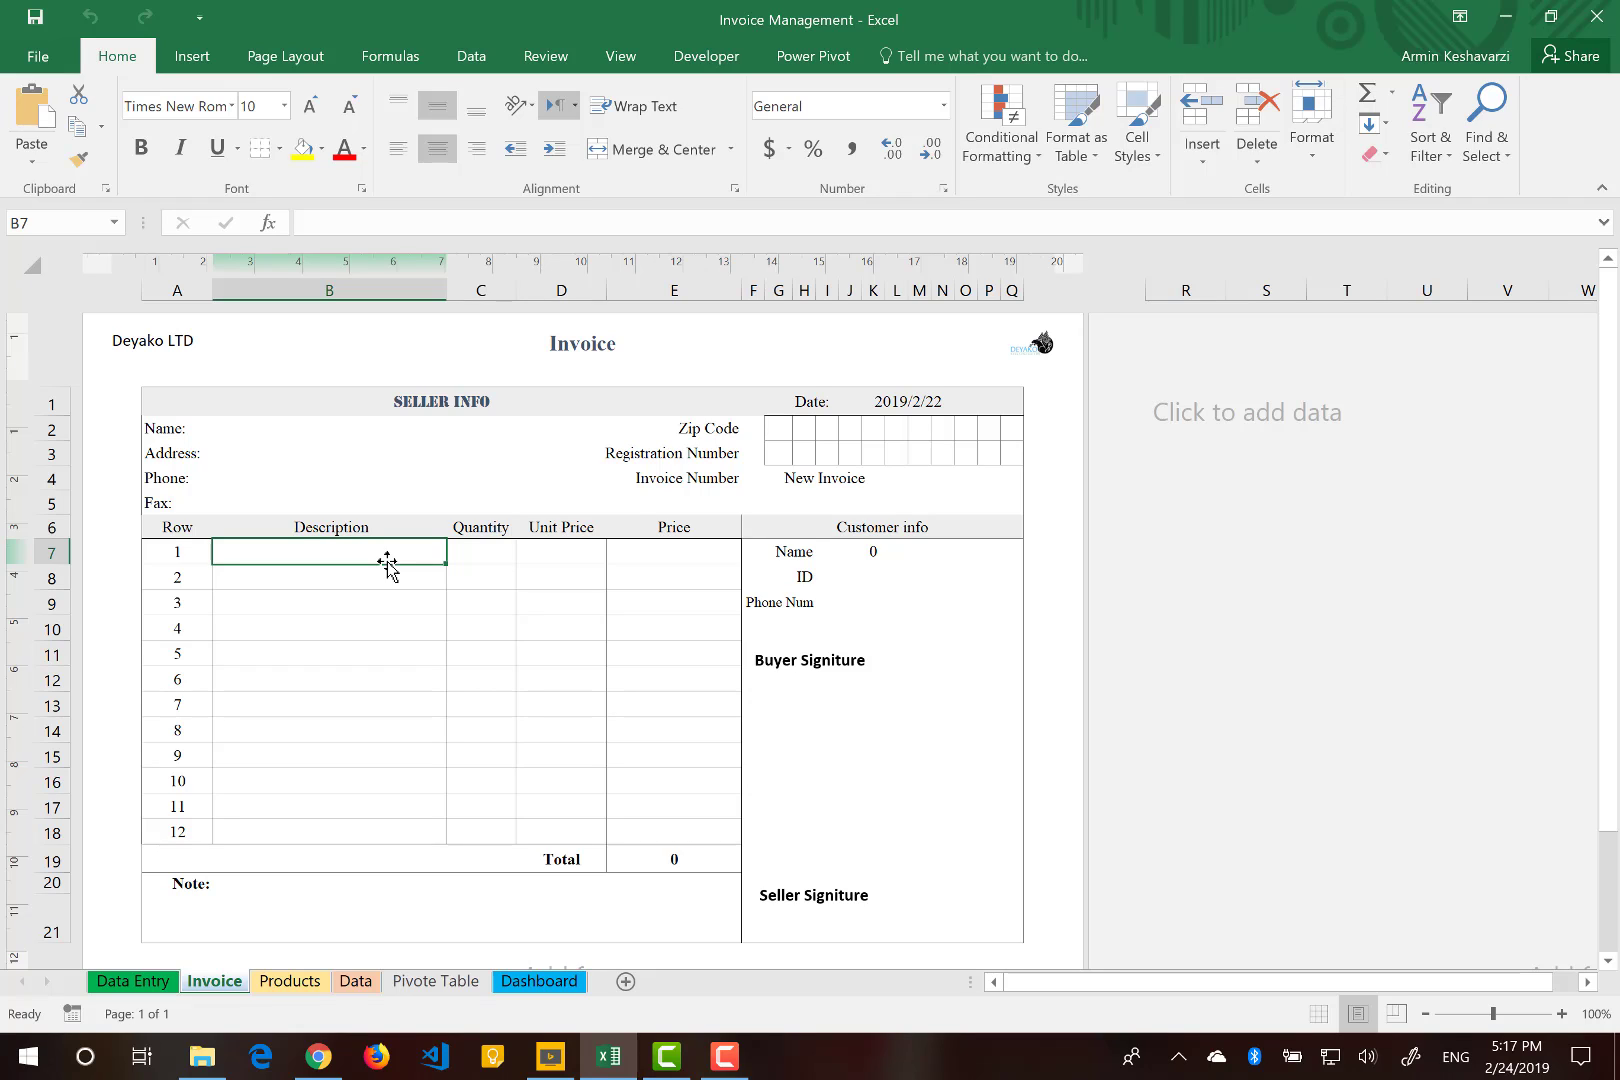
{"action": "left_click", "coordinate": [489, 552]}
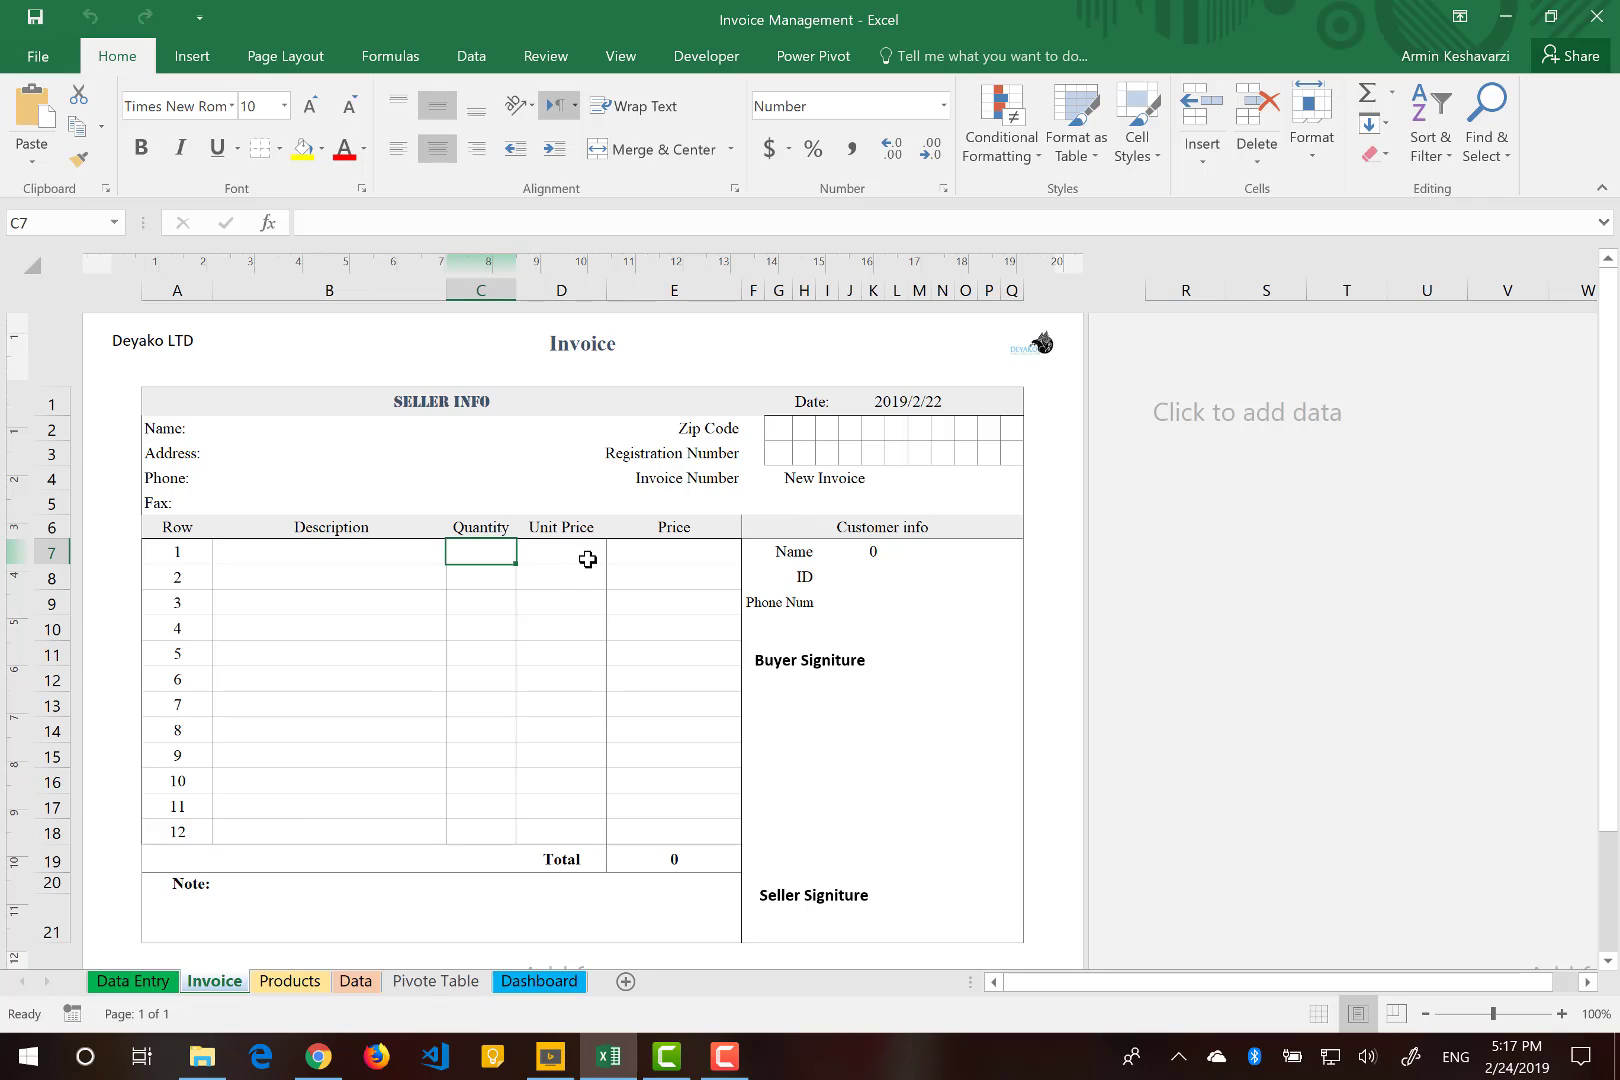
{"action": "left_click", "coordinate": [558, 558]}
{"action": "left_click", "coordinate": [674, 562]}
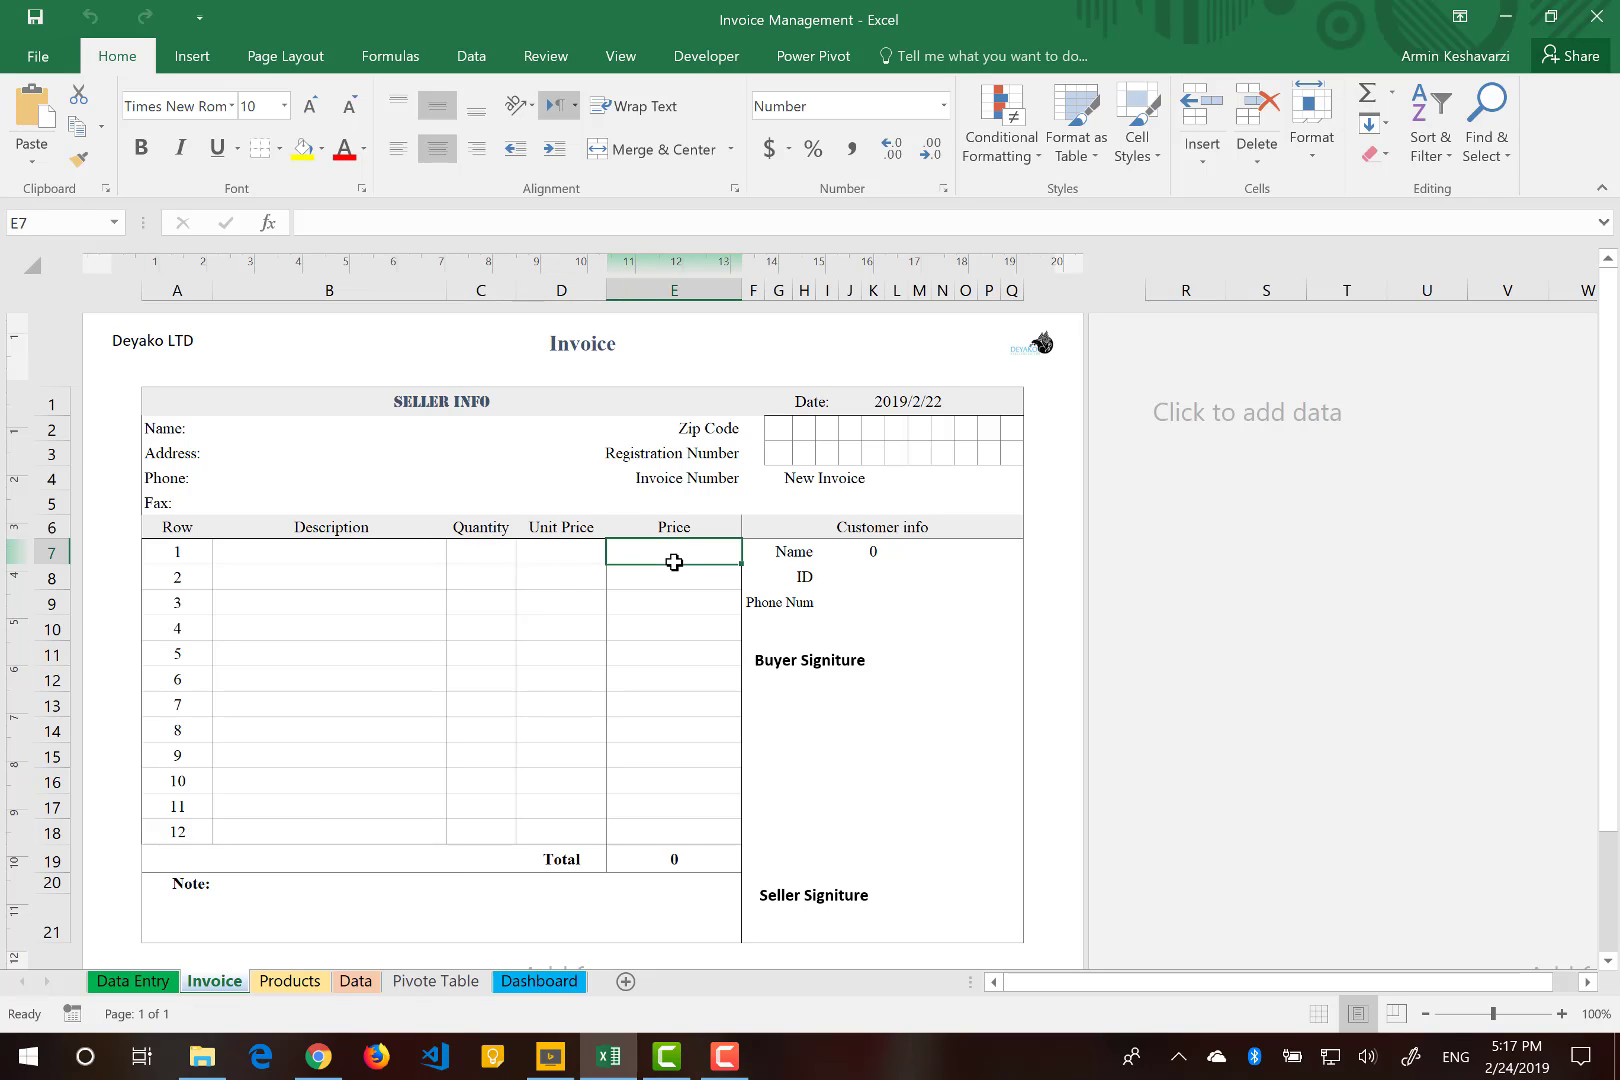
{"action": "left_click", "coordinate": [642, 869]}
{"action": "key", "text": "ctrl+b"}
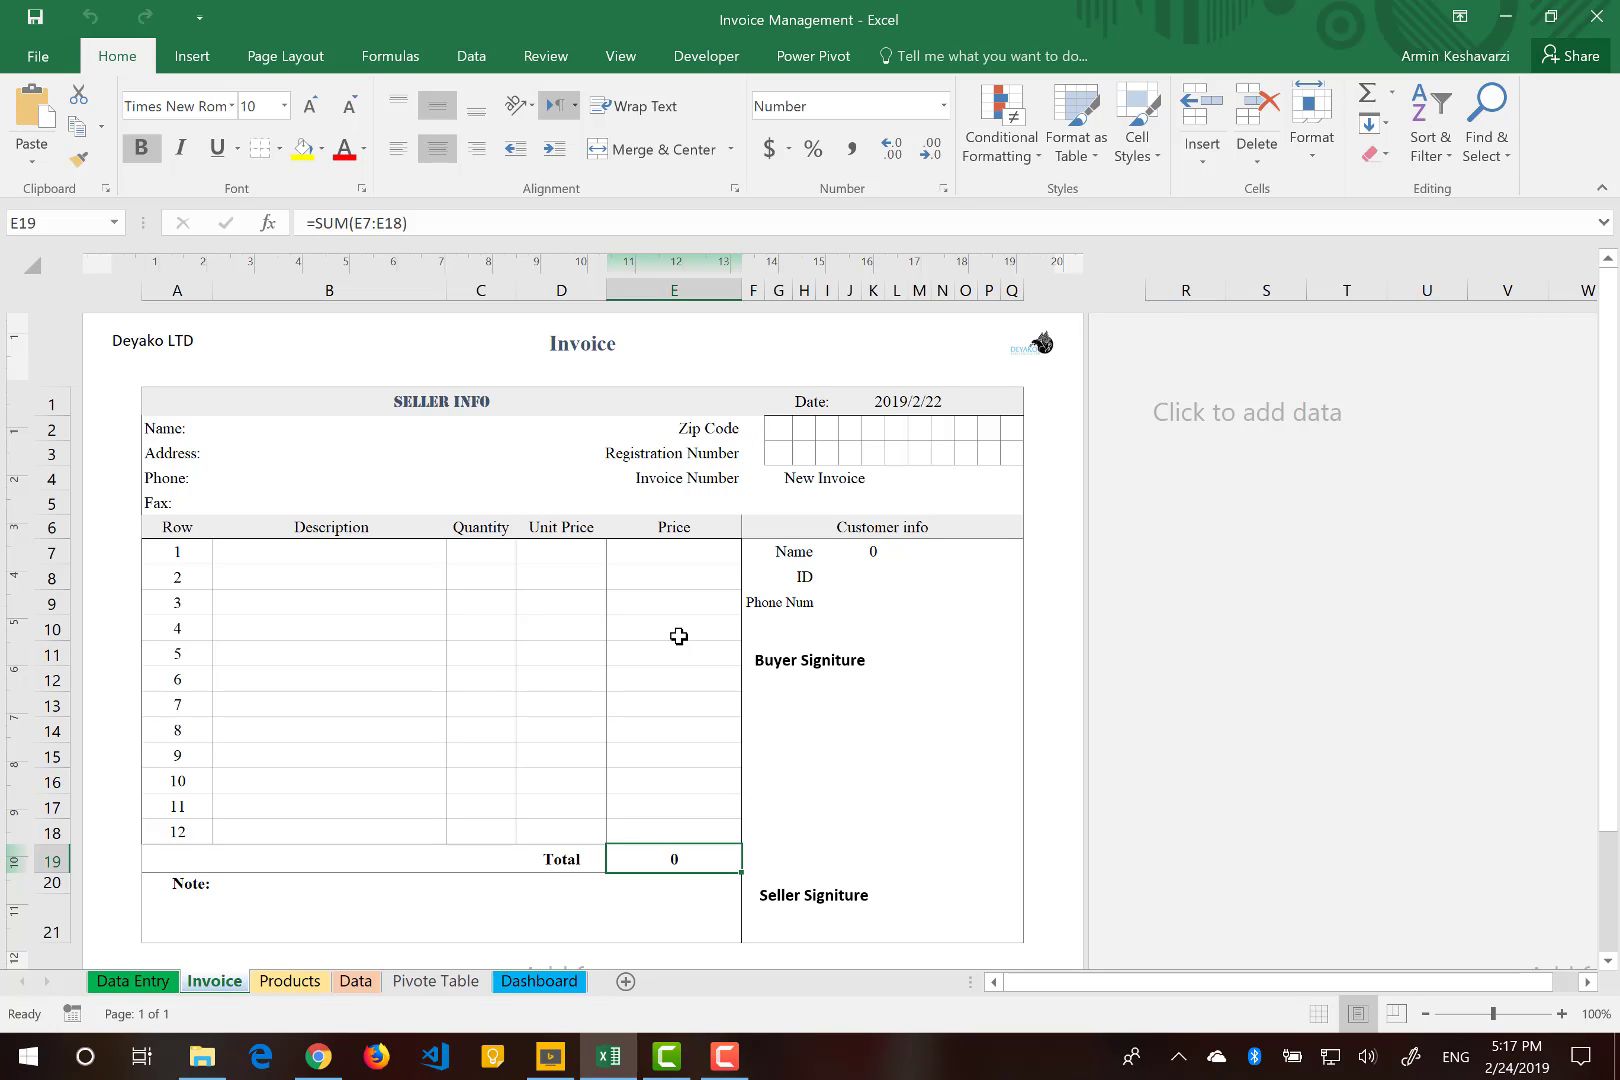
Launch Excel from the Windows search to open a new blank workbook.
{"action": "left_click", "coordinate": [85, 1056]}
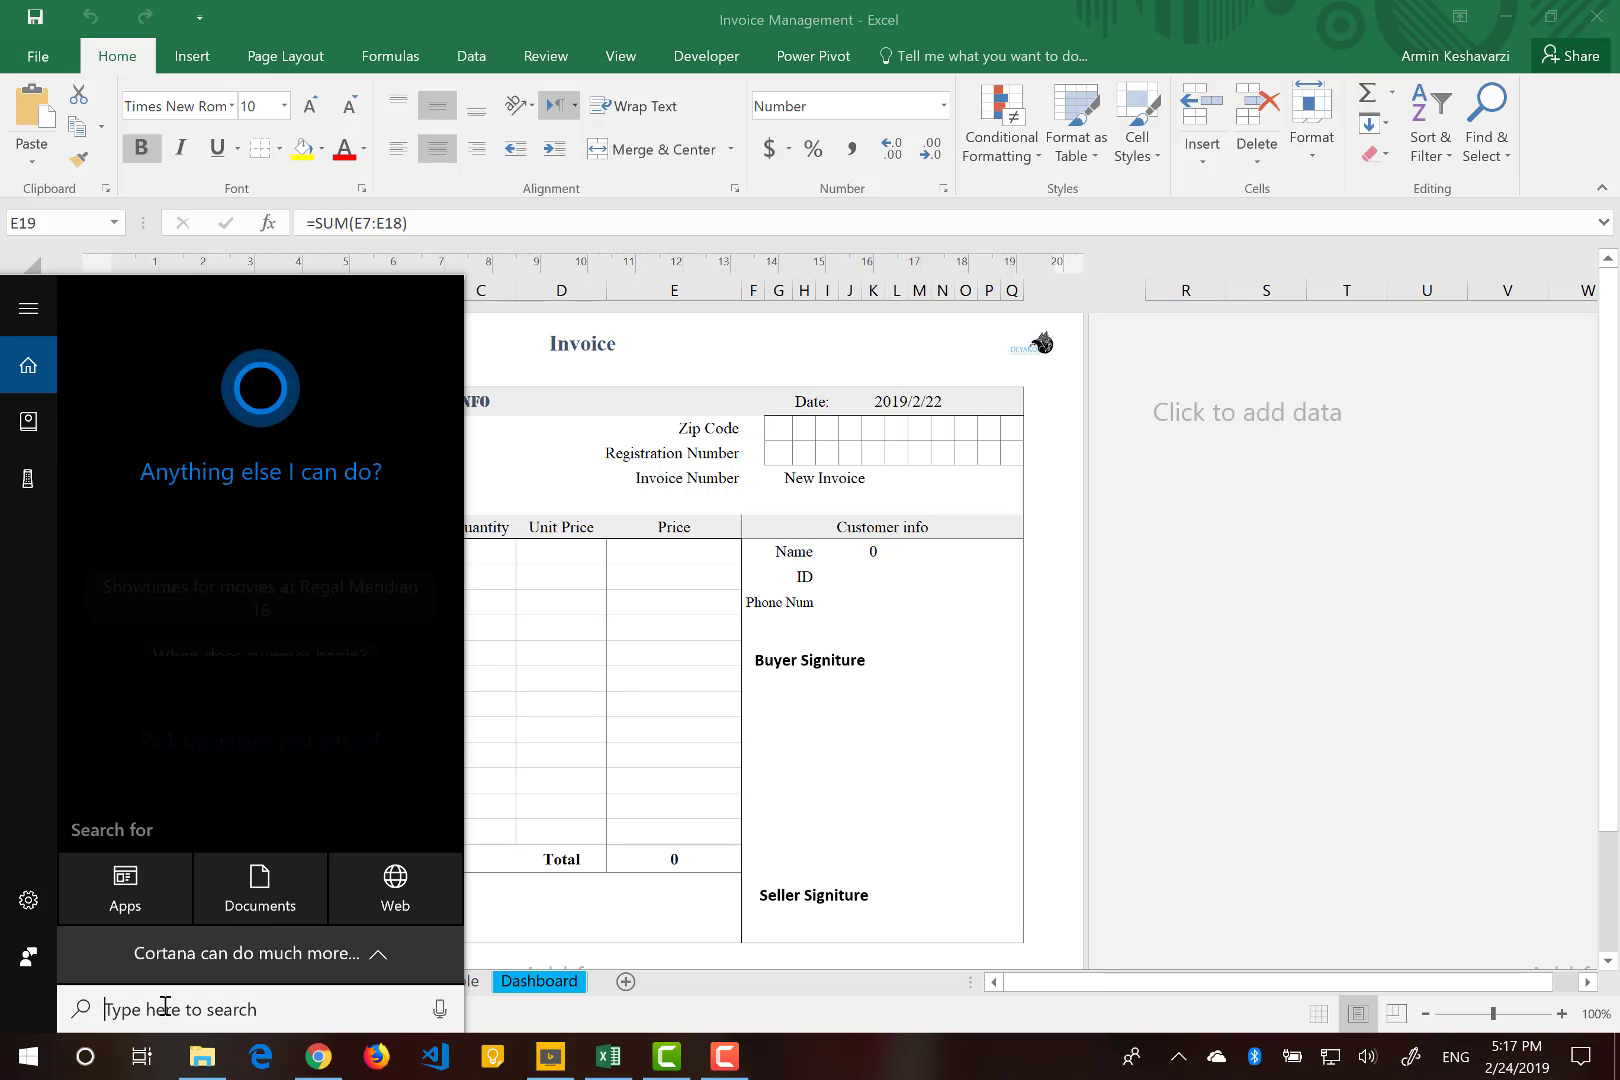
{"action": "type", "text": "excel"}
{"action": "key", "text": "Return"}
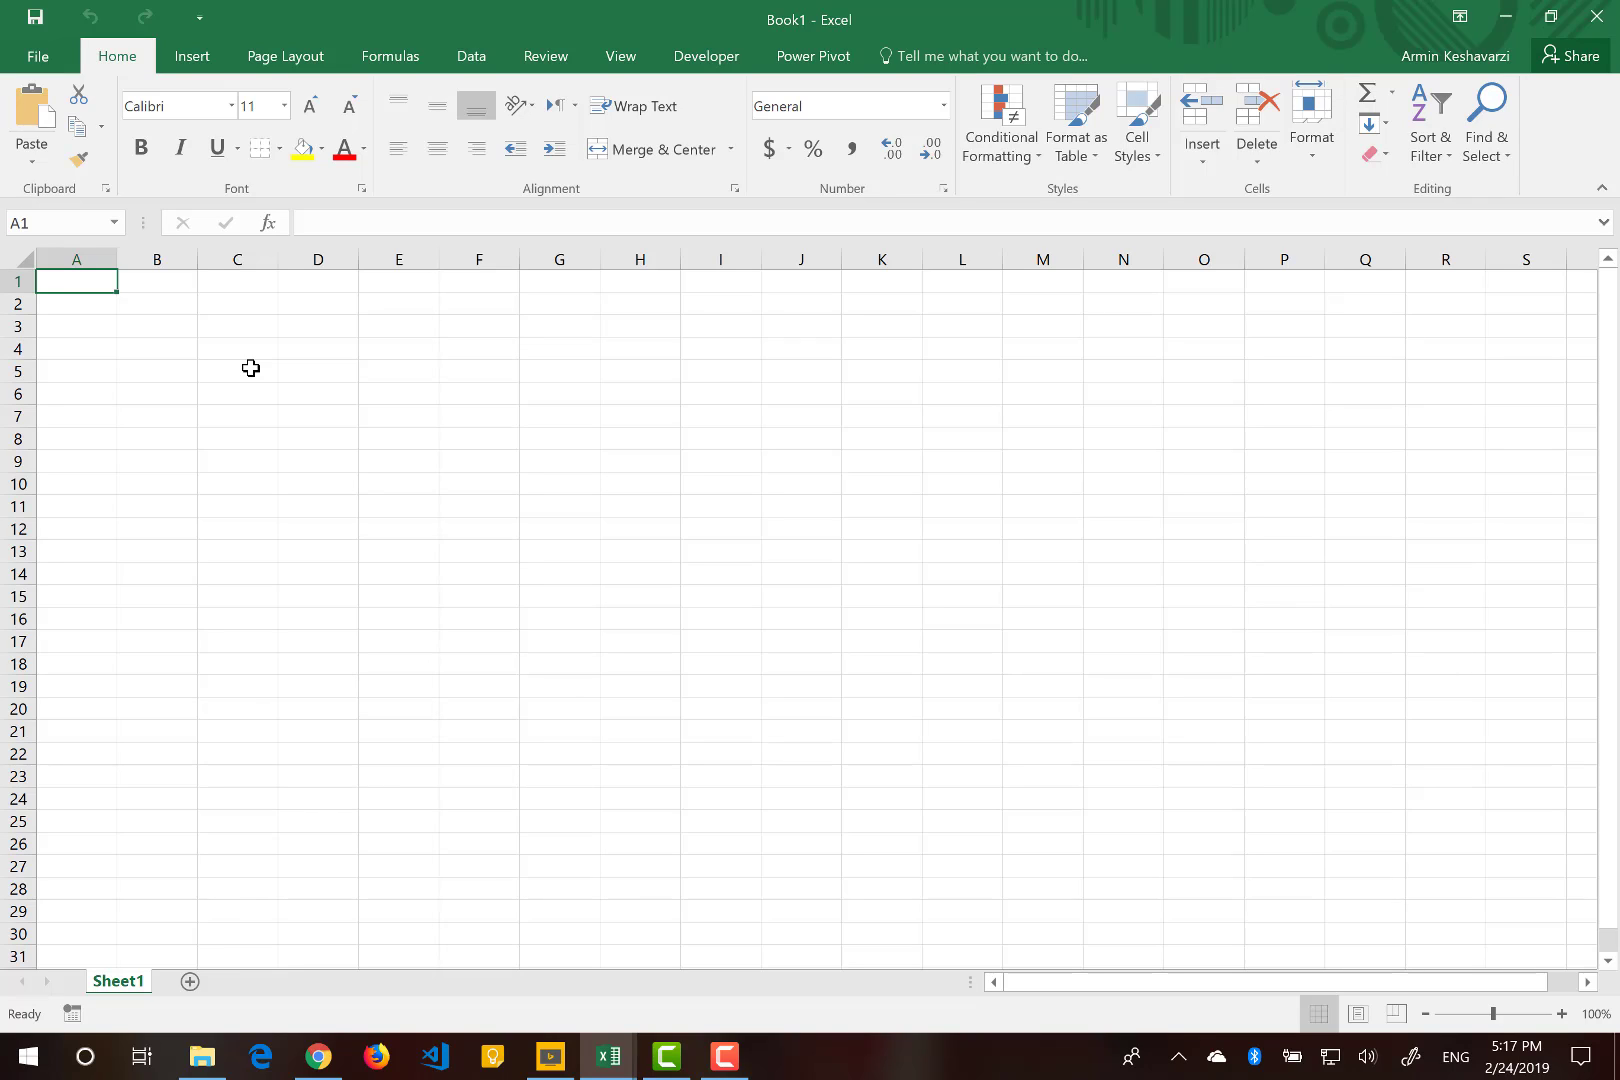
Switch the blank workbook to Page Layout view.
{"action": "left_click", "coordinate": [283, 57]}
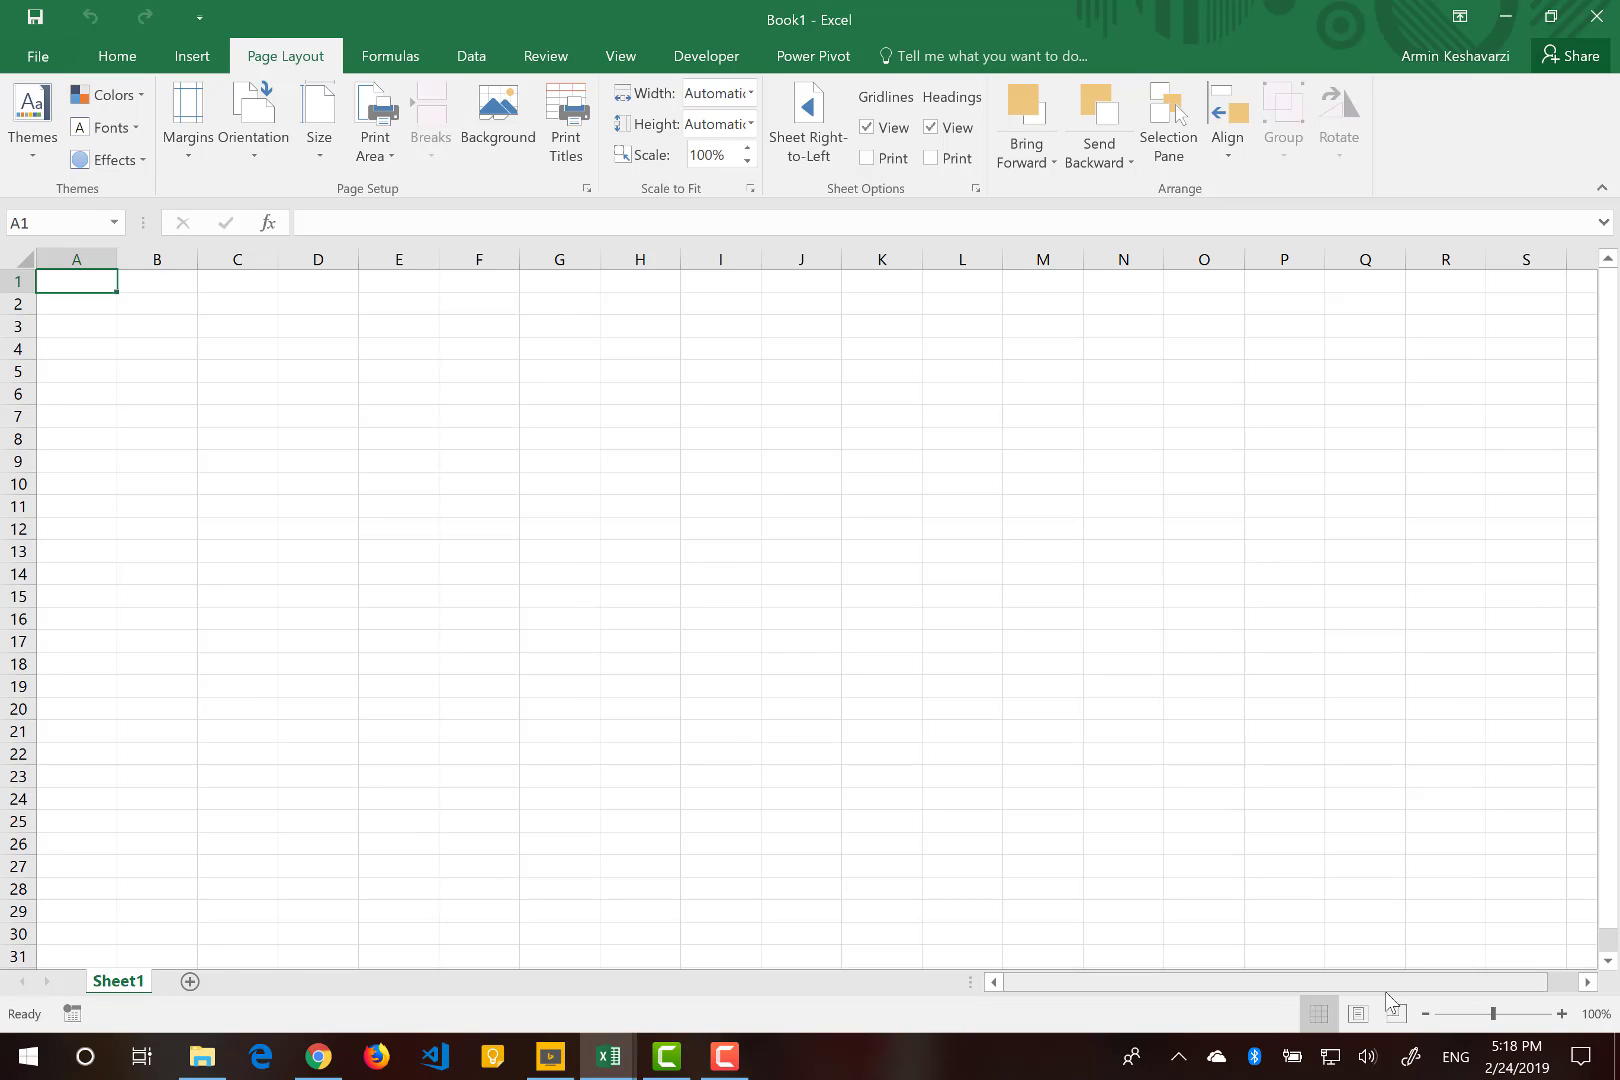
{"action": "left_click", "coordinate": [1358, 1017]}
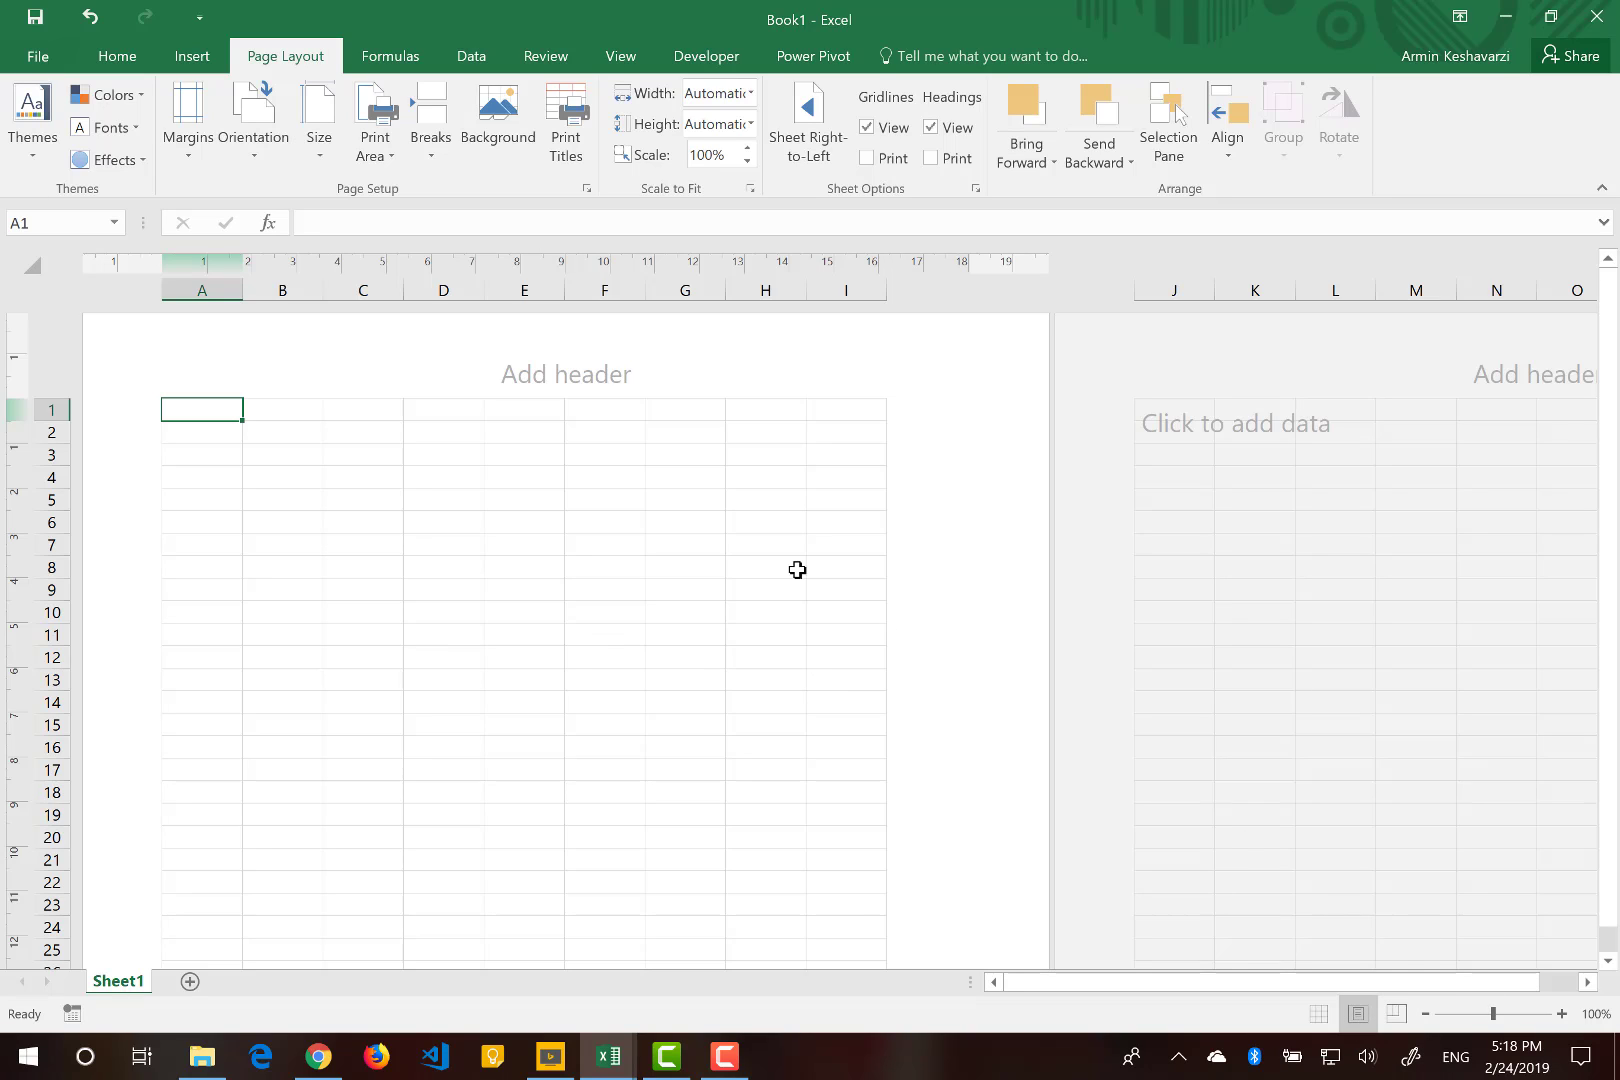
{"action": "scroll", "coordinate": [728, 555], "scroll_direction": "down", "scroll_amount": 1}
{"action": "scroll", "coordinate": [728, 555], "scroll_direction": "down", "scroll_amount": 6}
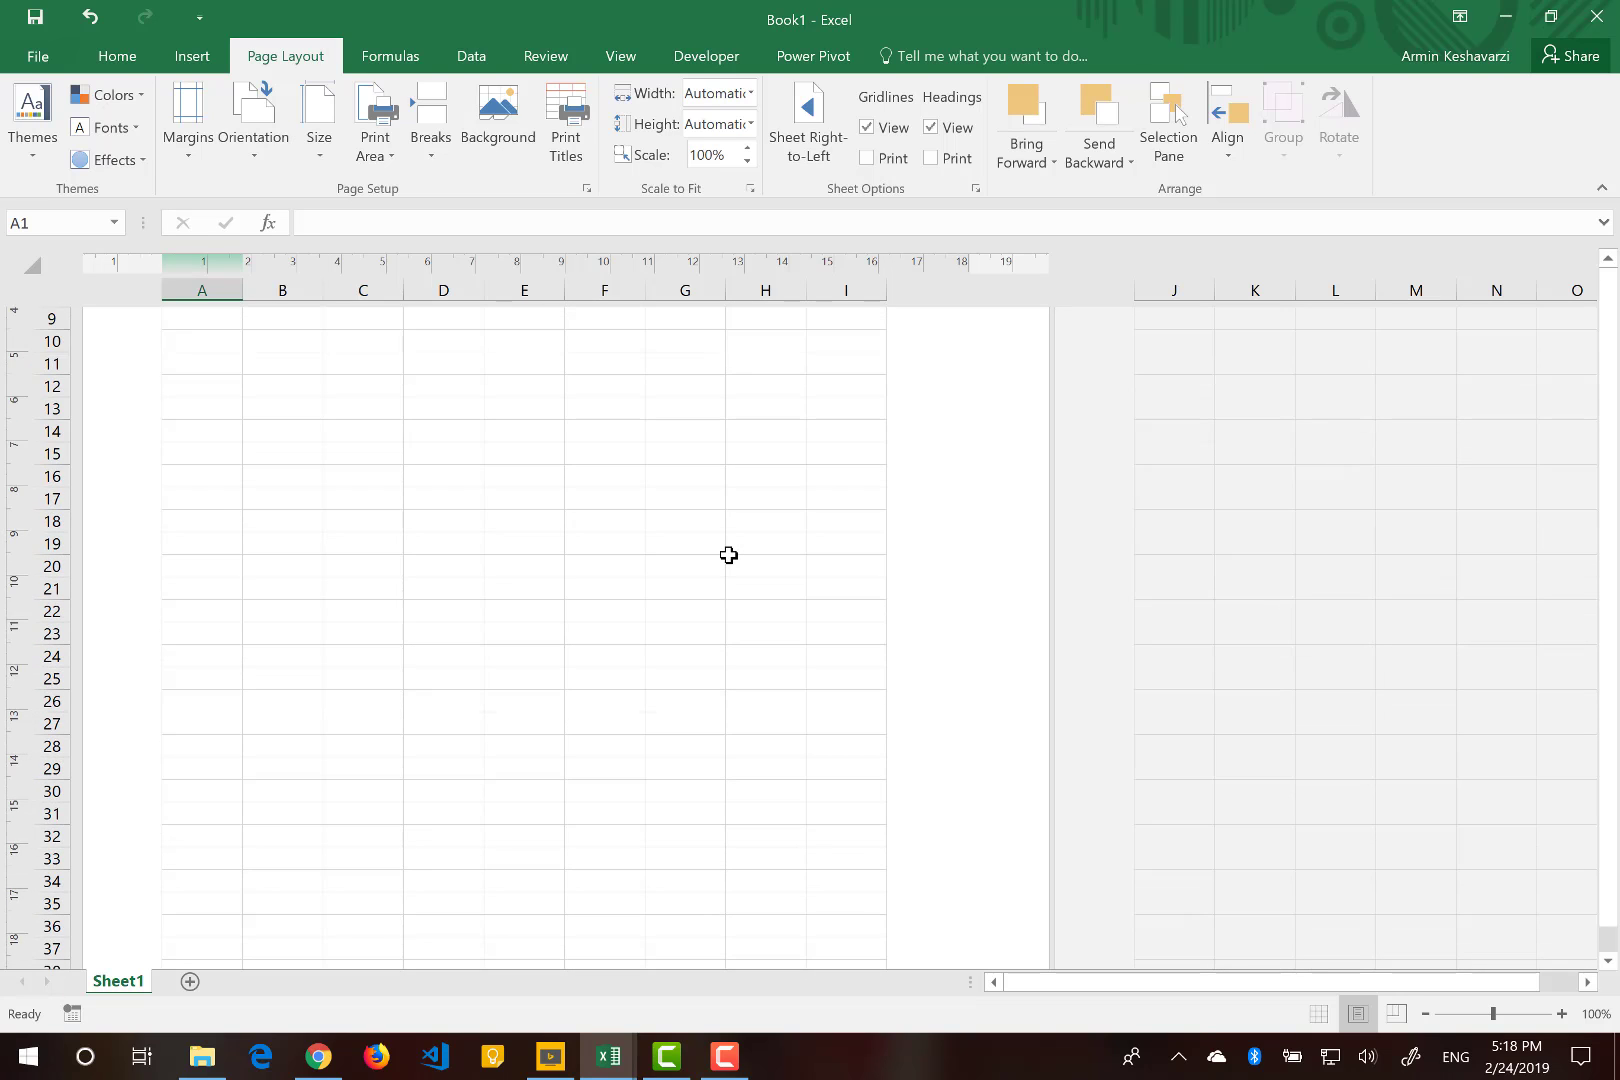
{"action": "scroll", "coordinate": [728, 555], "scroll_direction": "down", "scroll_amount": 2}
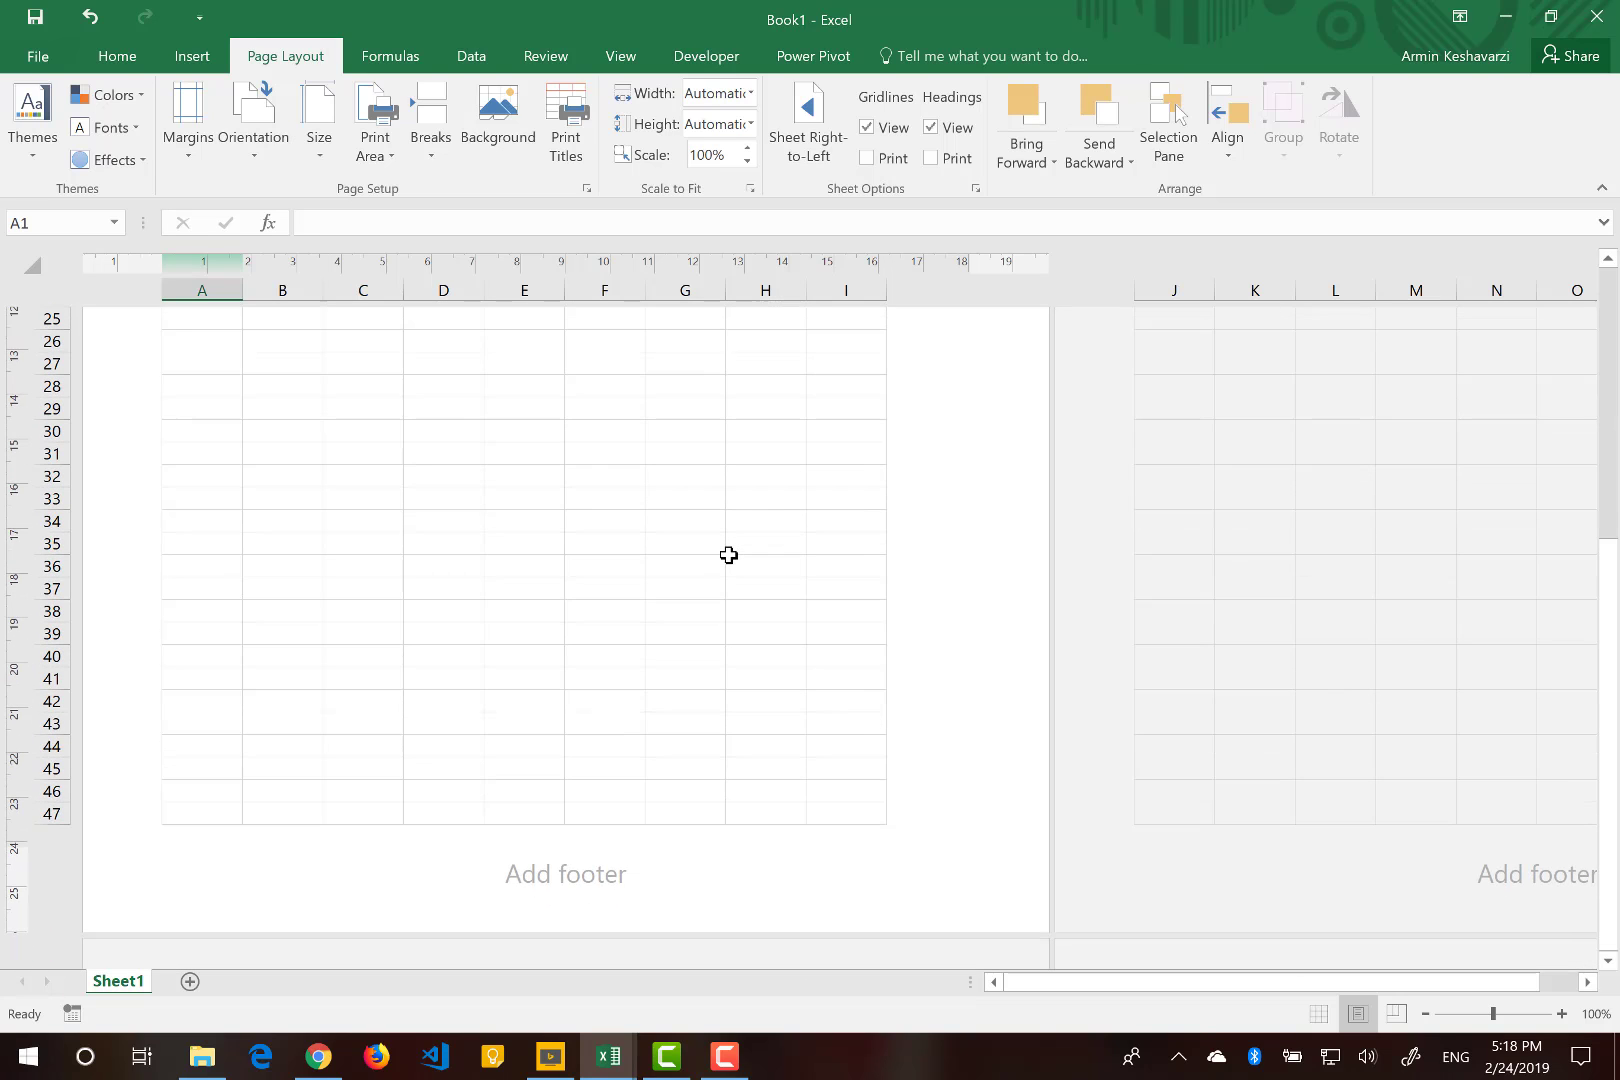
{"action": "scroll", "coordinate": [728, 555], "scroll_direction": "up", "scroll_amount": 7}
{"action": "scroll", "coordinate": [728, 555], "scroll_direction": "up", "scroll_amount": 3}
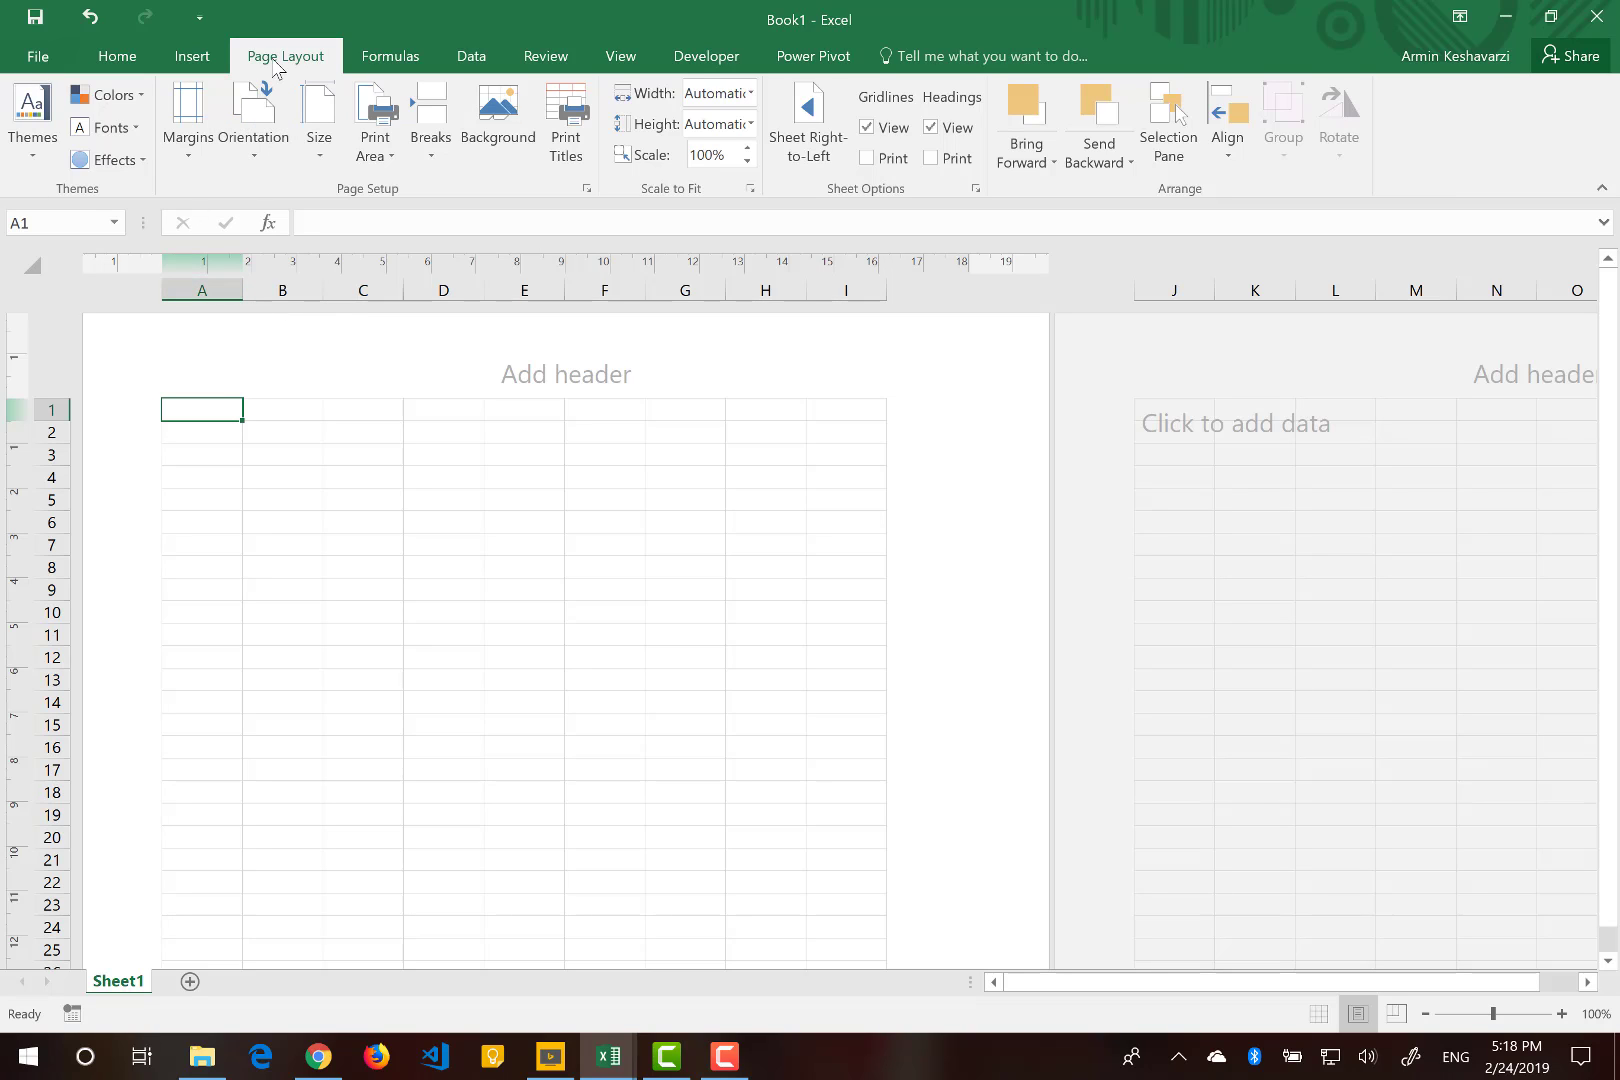
Set the paper size to A5.
{"action": "left_click", "coordinate": [318, 118]}
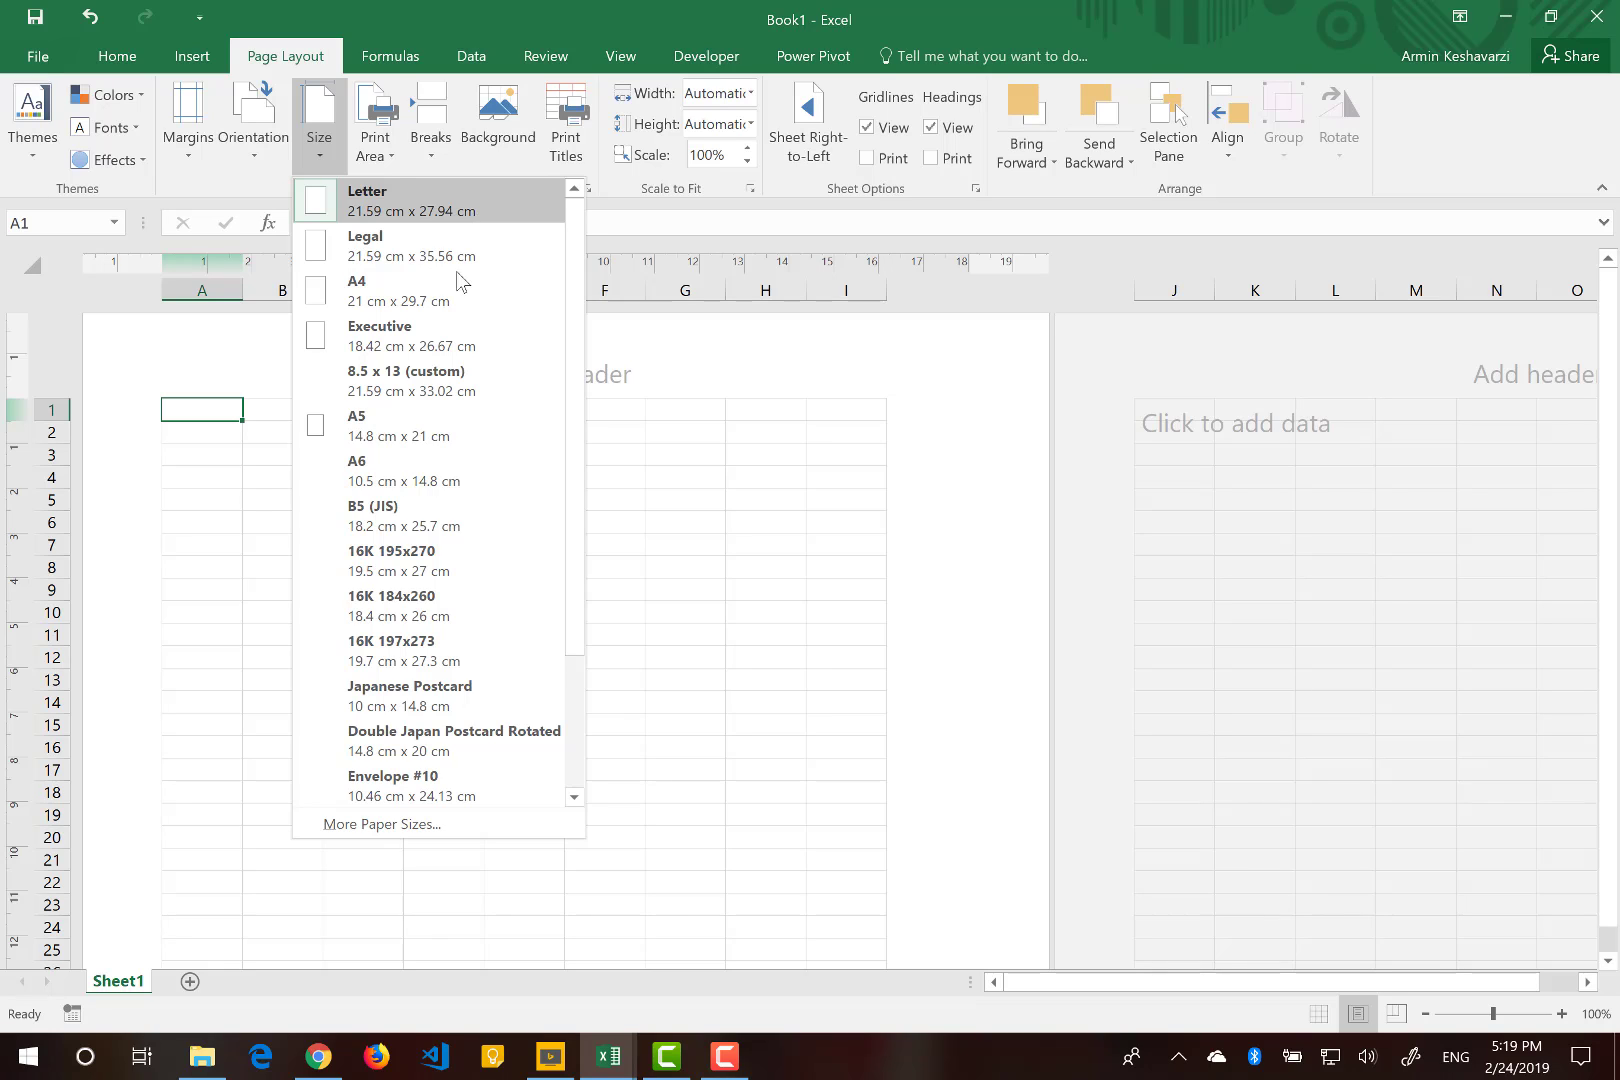
{"action": "left_click", "coordinate": [447, 313]}
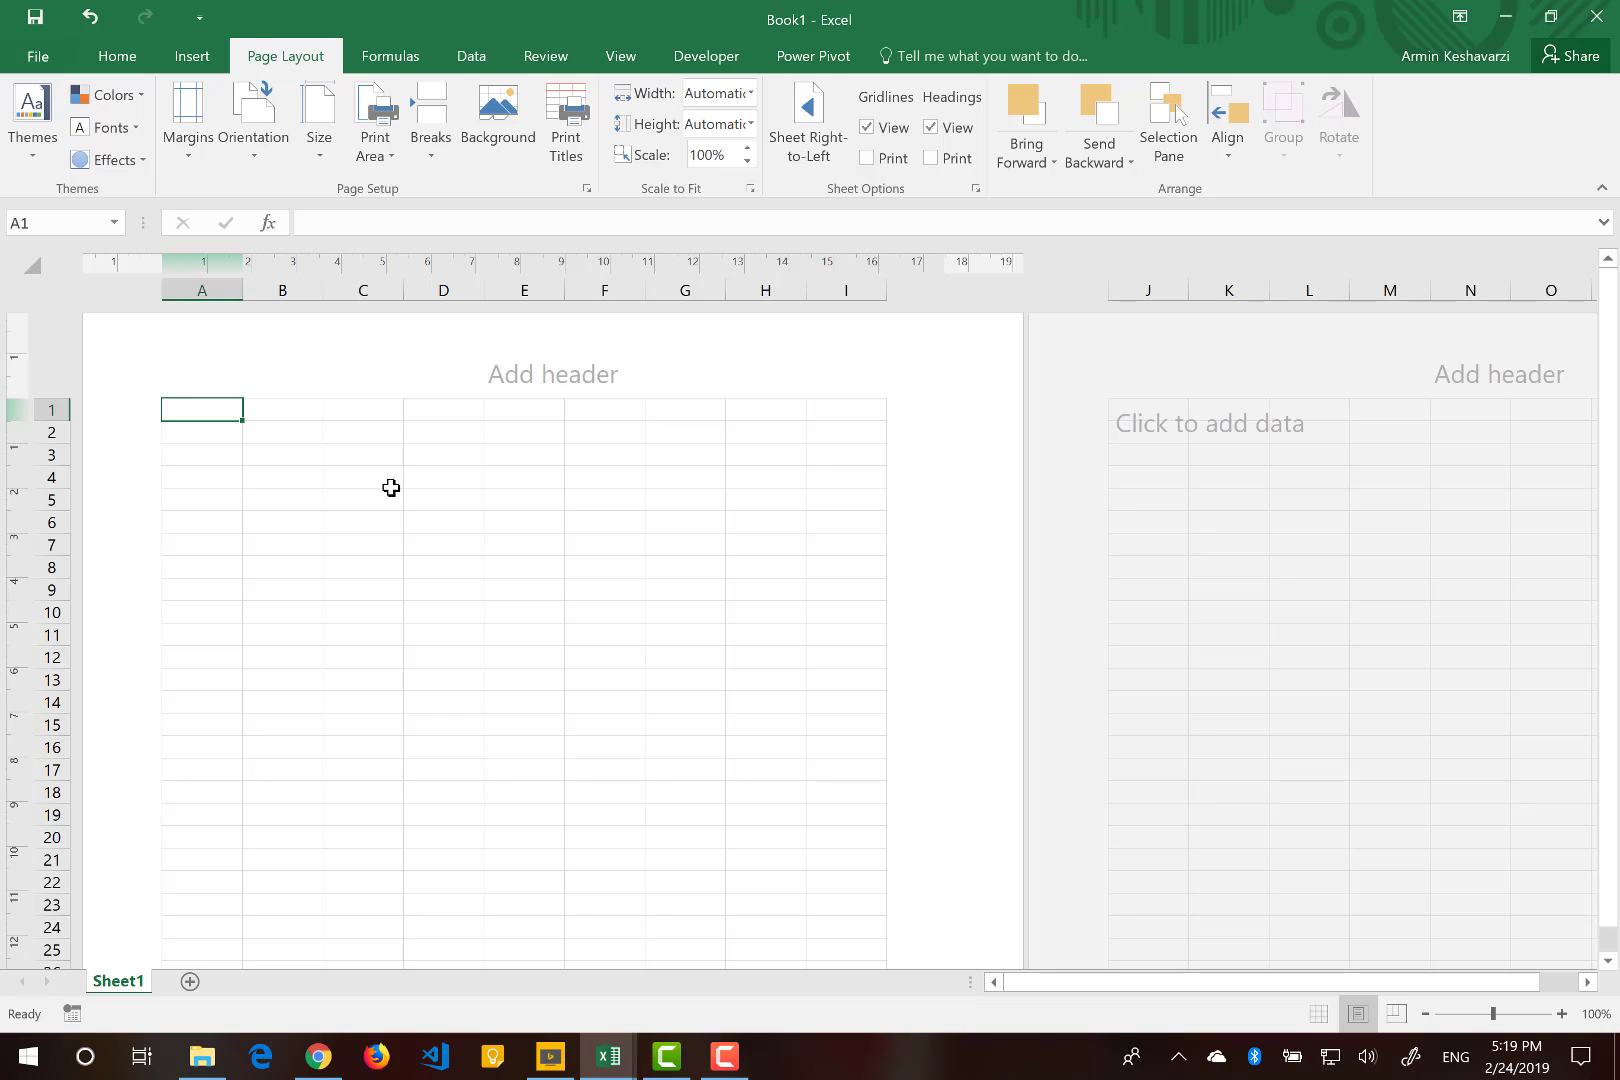
{"action": "left_click", "coordinate": [333, 162]}
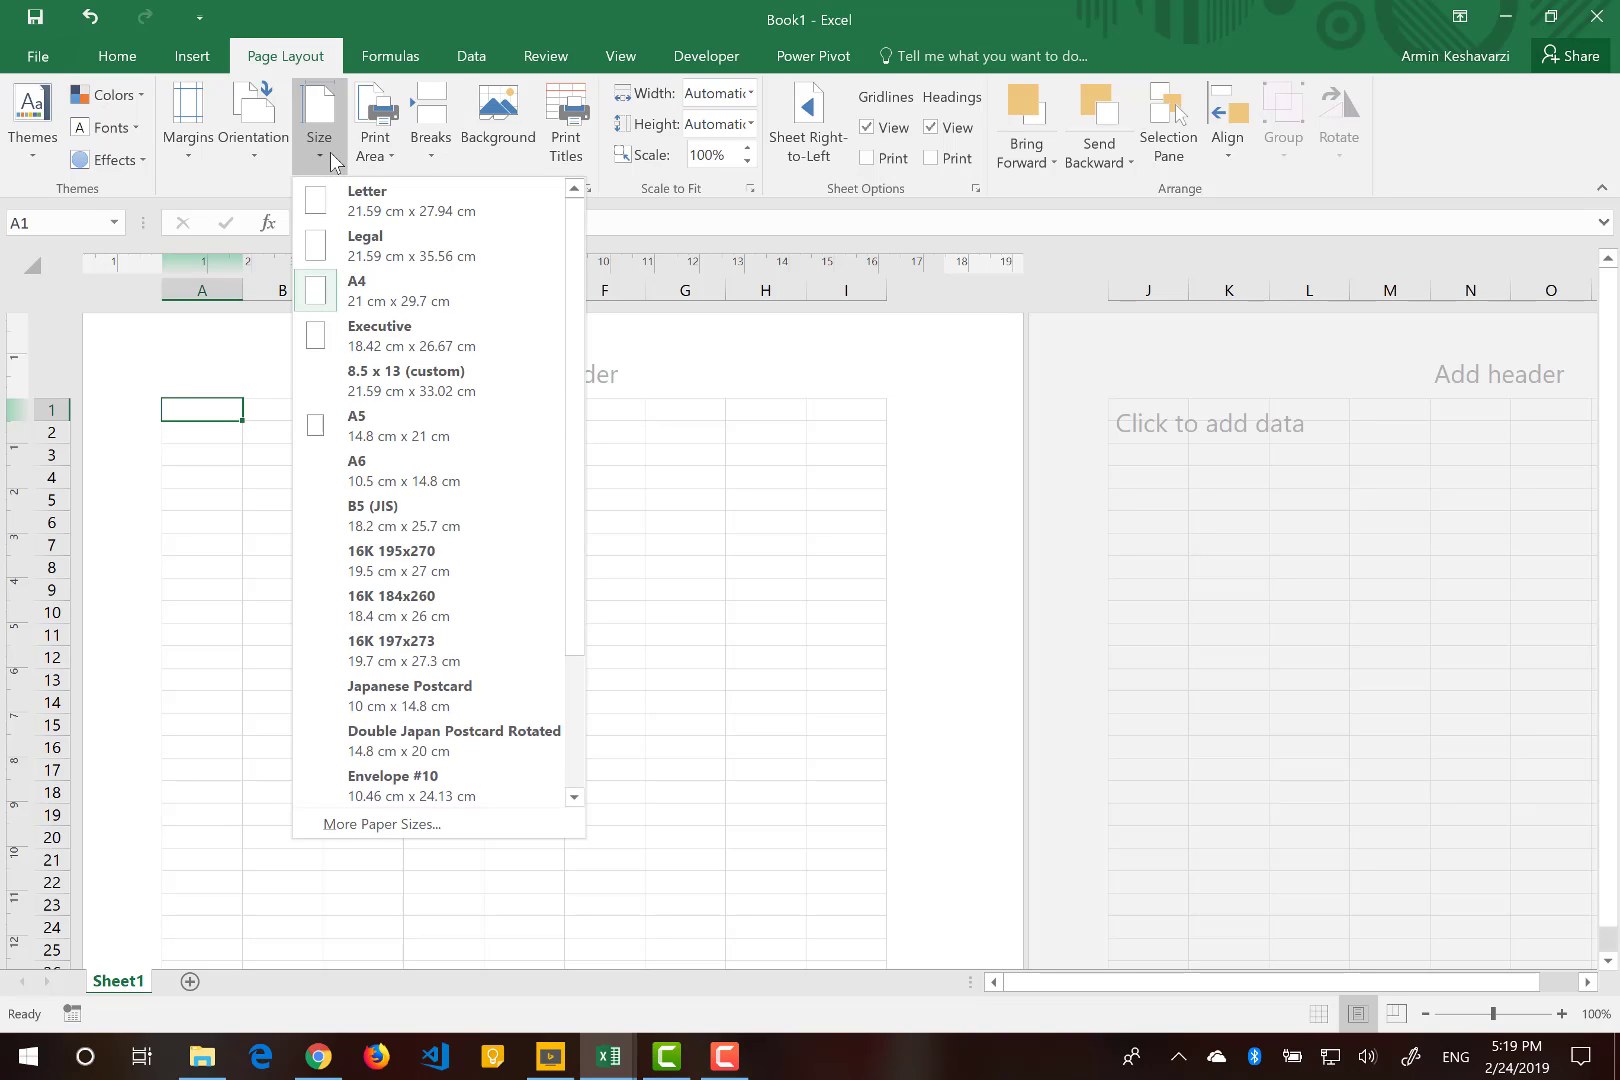
{"action": "left_click", "coordinate": [384, 446]}
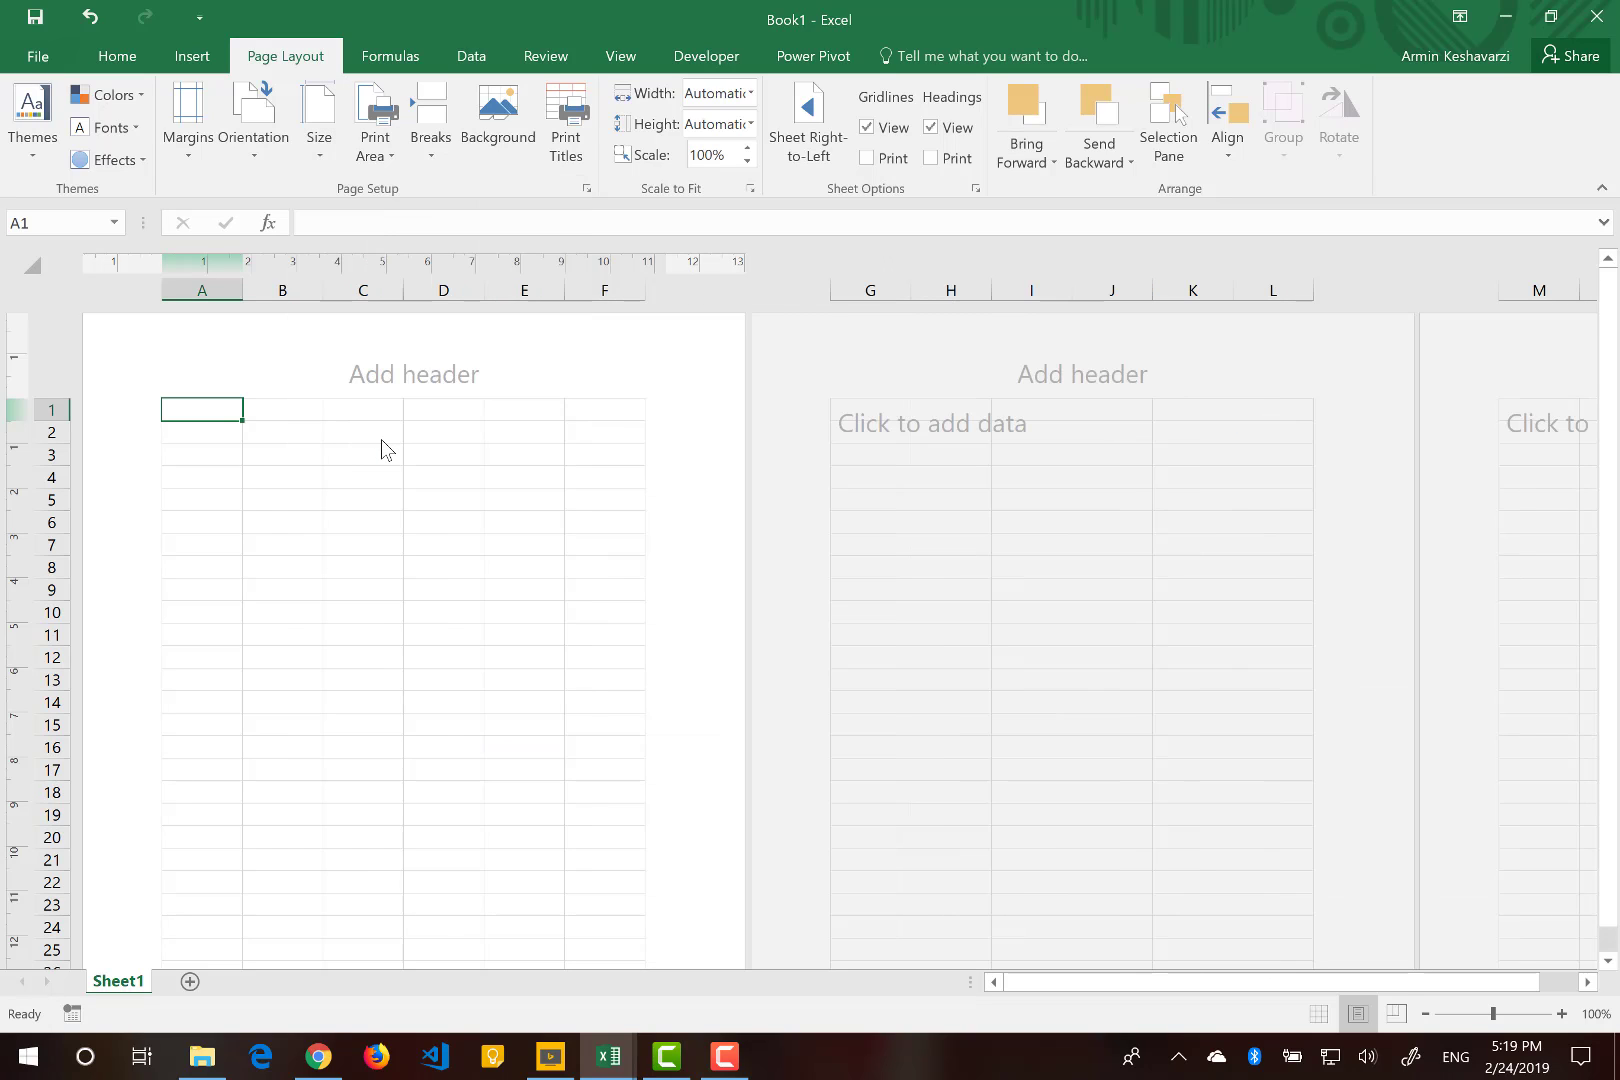
{"action": "scroll", "coordinate": [381, 439], "scroll_direction": "down", "scroll_amount": 5}
{"action": "left_click", "coordinate": [362, 678]}
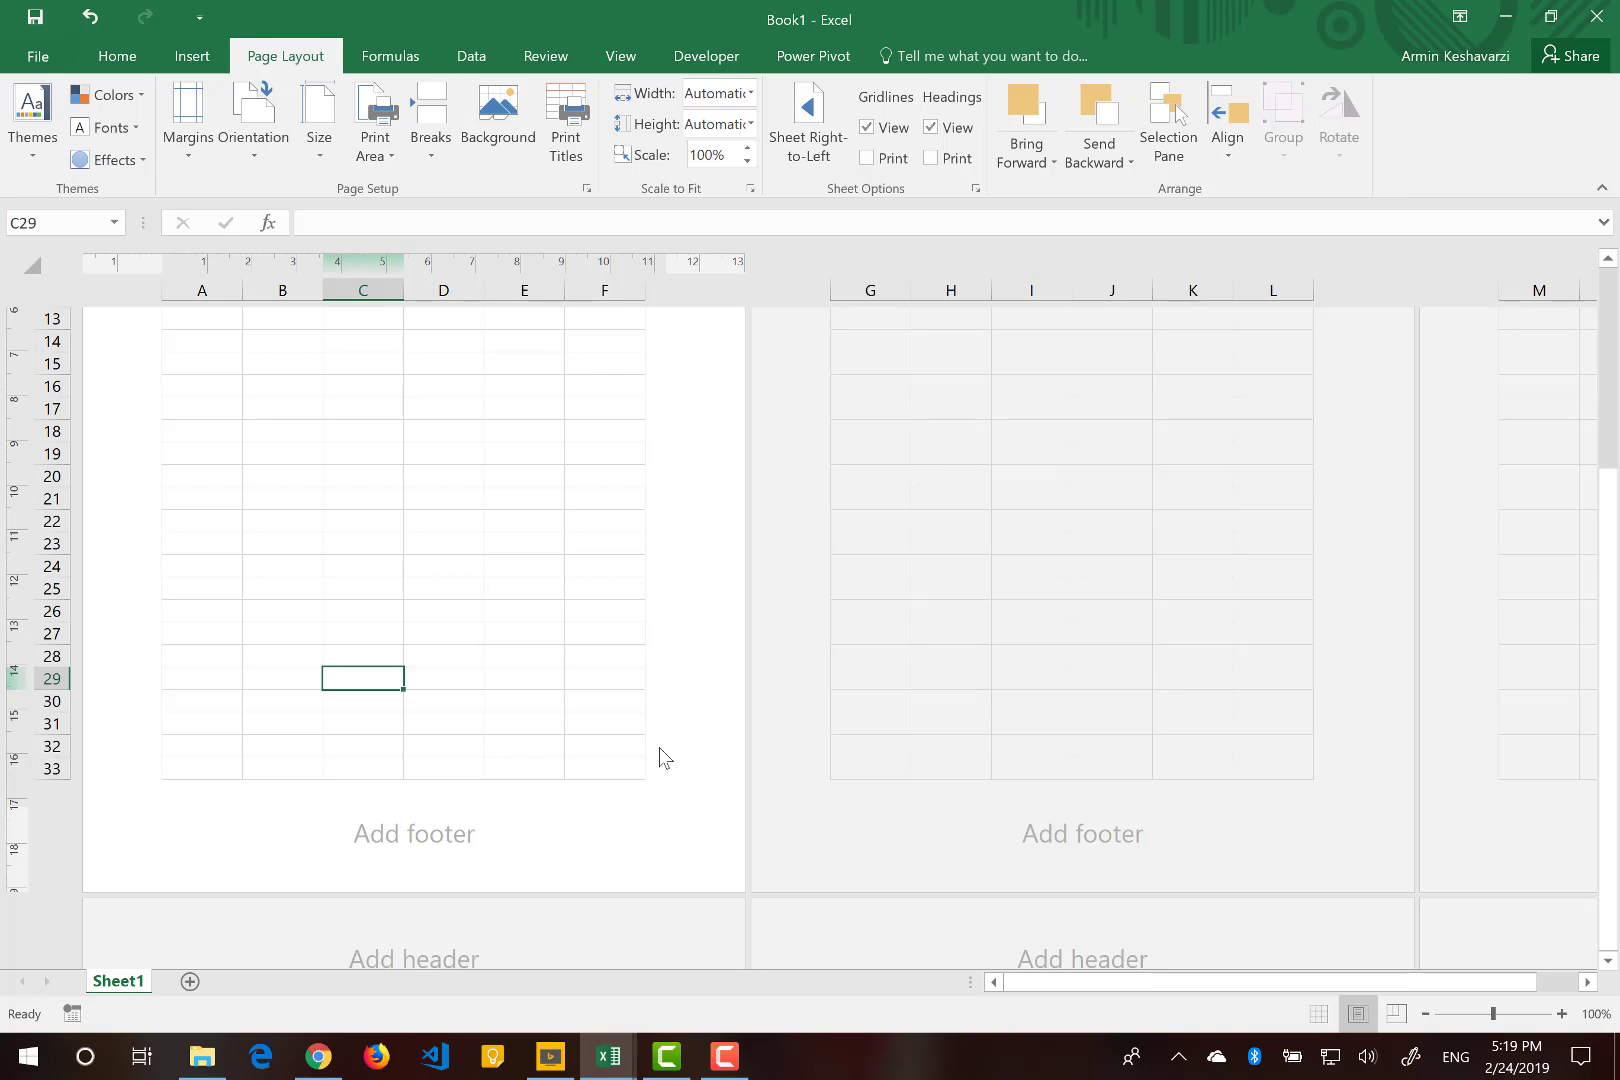
{"action": "scroll", "coordinate": [611, 430], "scroll_direction": "up", "scroll_amount": 5}
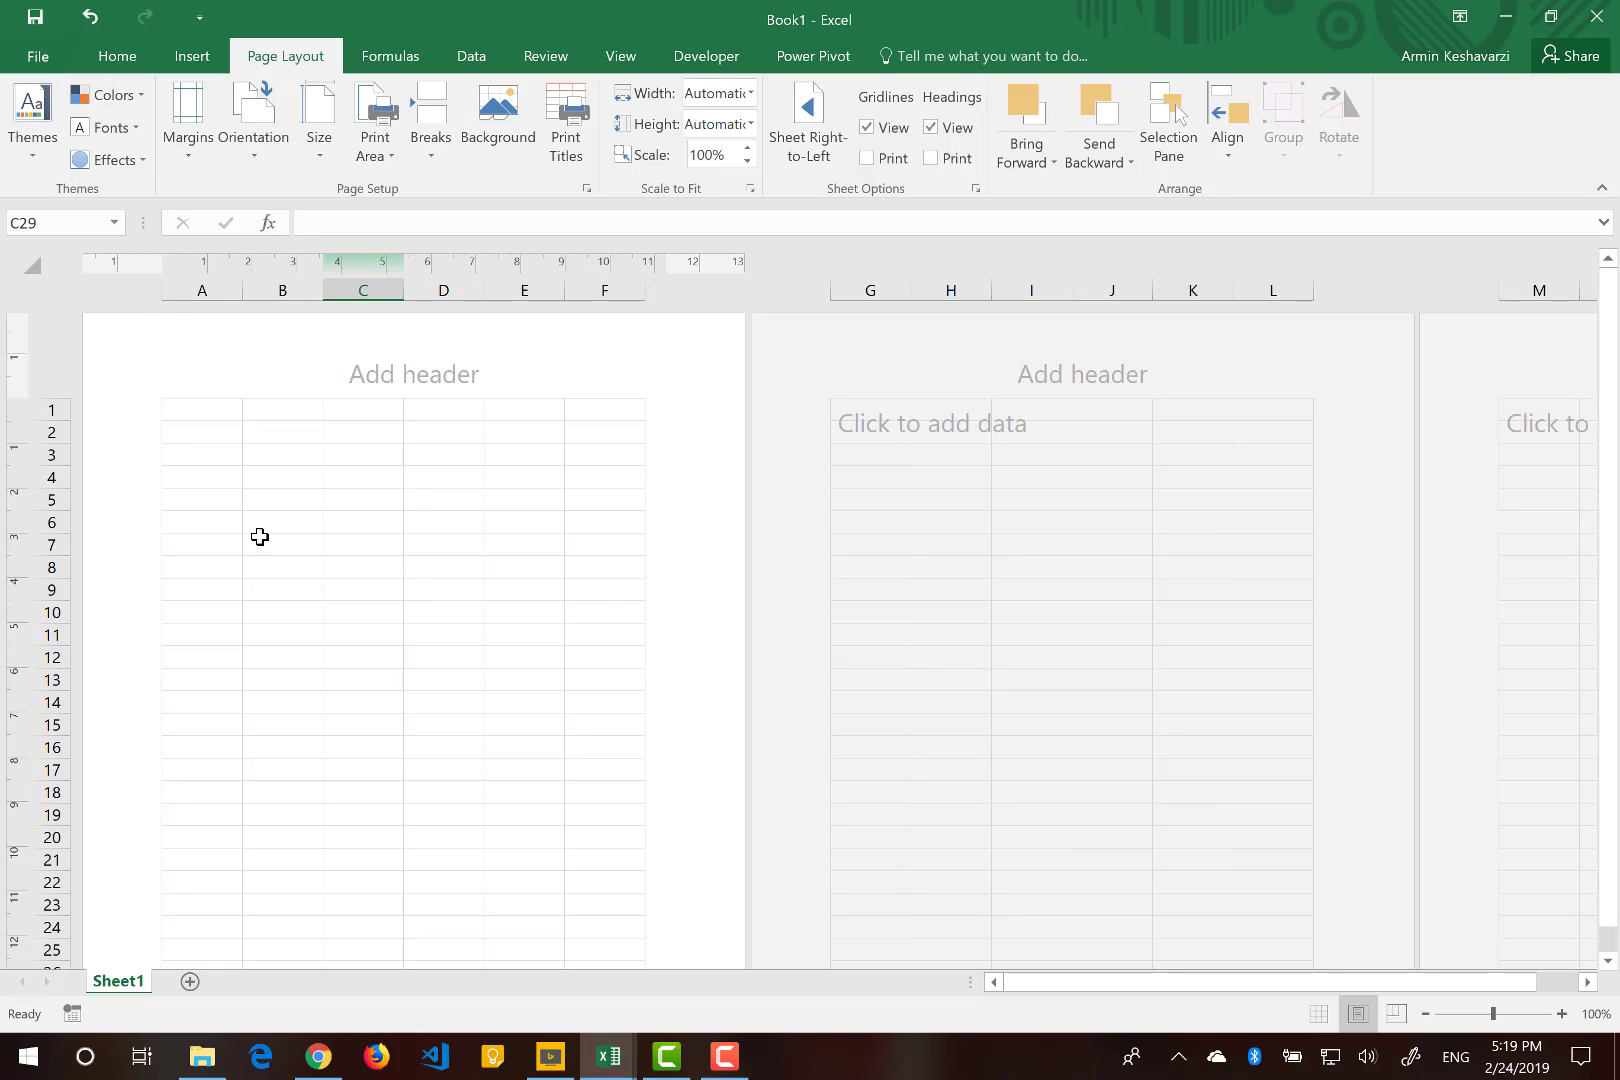
Change the page orientation to Landscape.
{"action": "left_click", "coordinate": [264, 150]}
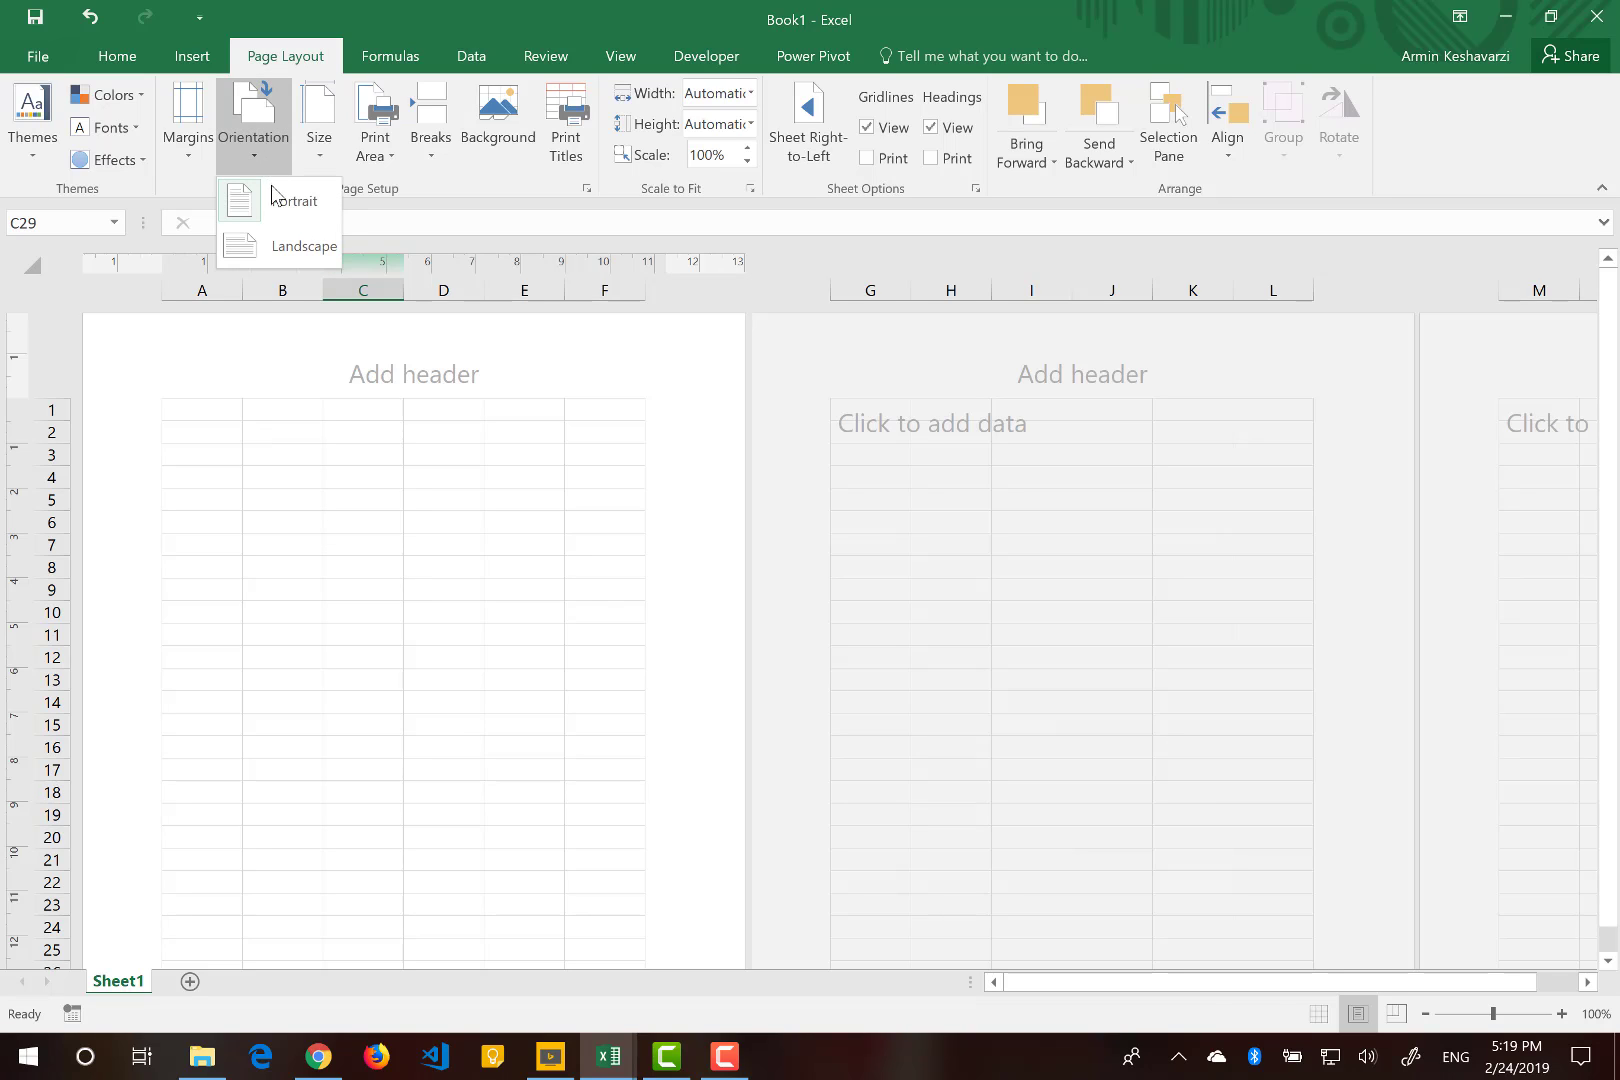
{"action": "left_click", "coordinate": [297, 250]}
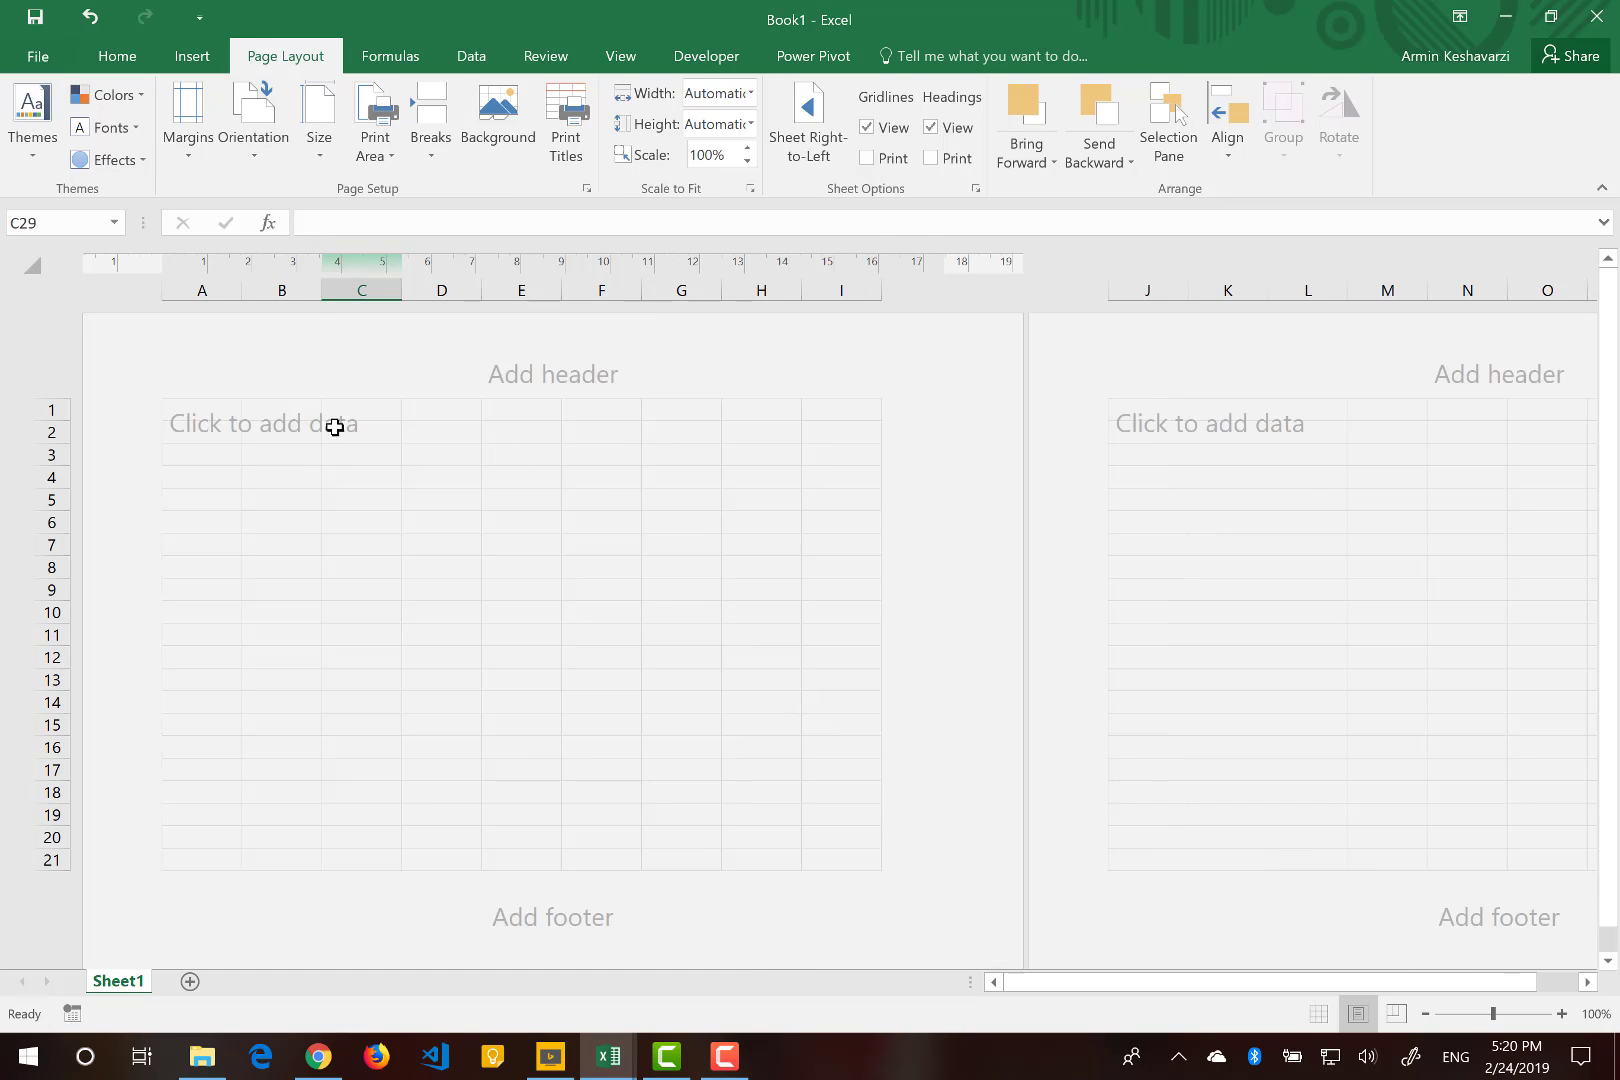
{"action": "left_click", "coordinate": [205, 419]}
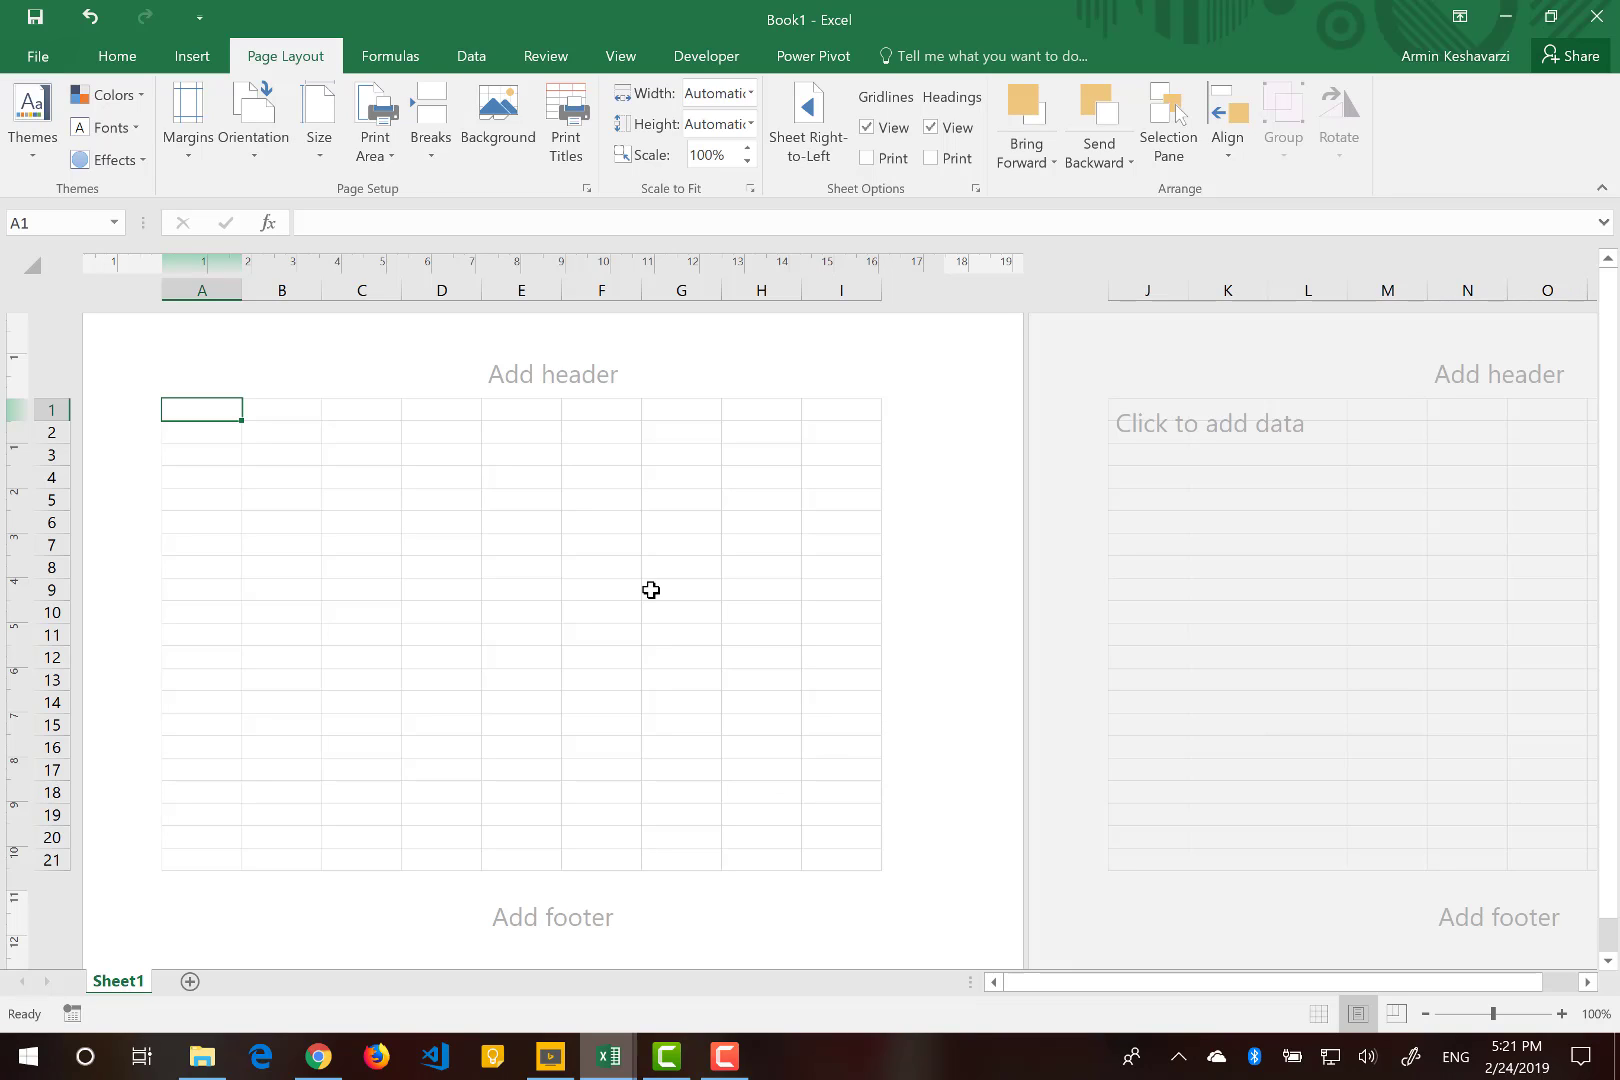
Enter Deyako LTD in the left section of the page header.
{"action": "left_click", "coordinate": [183, 364]}
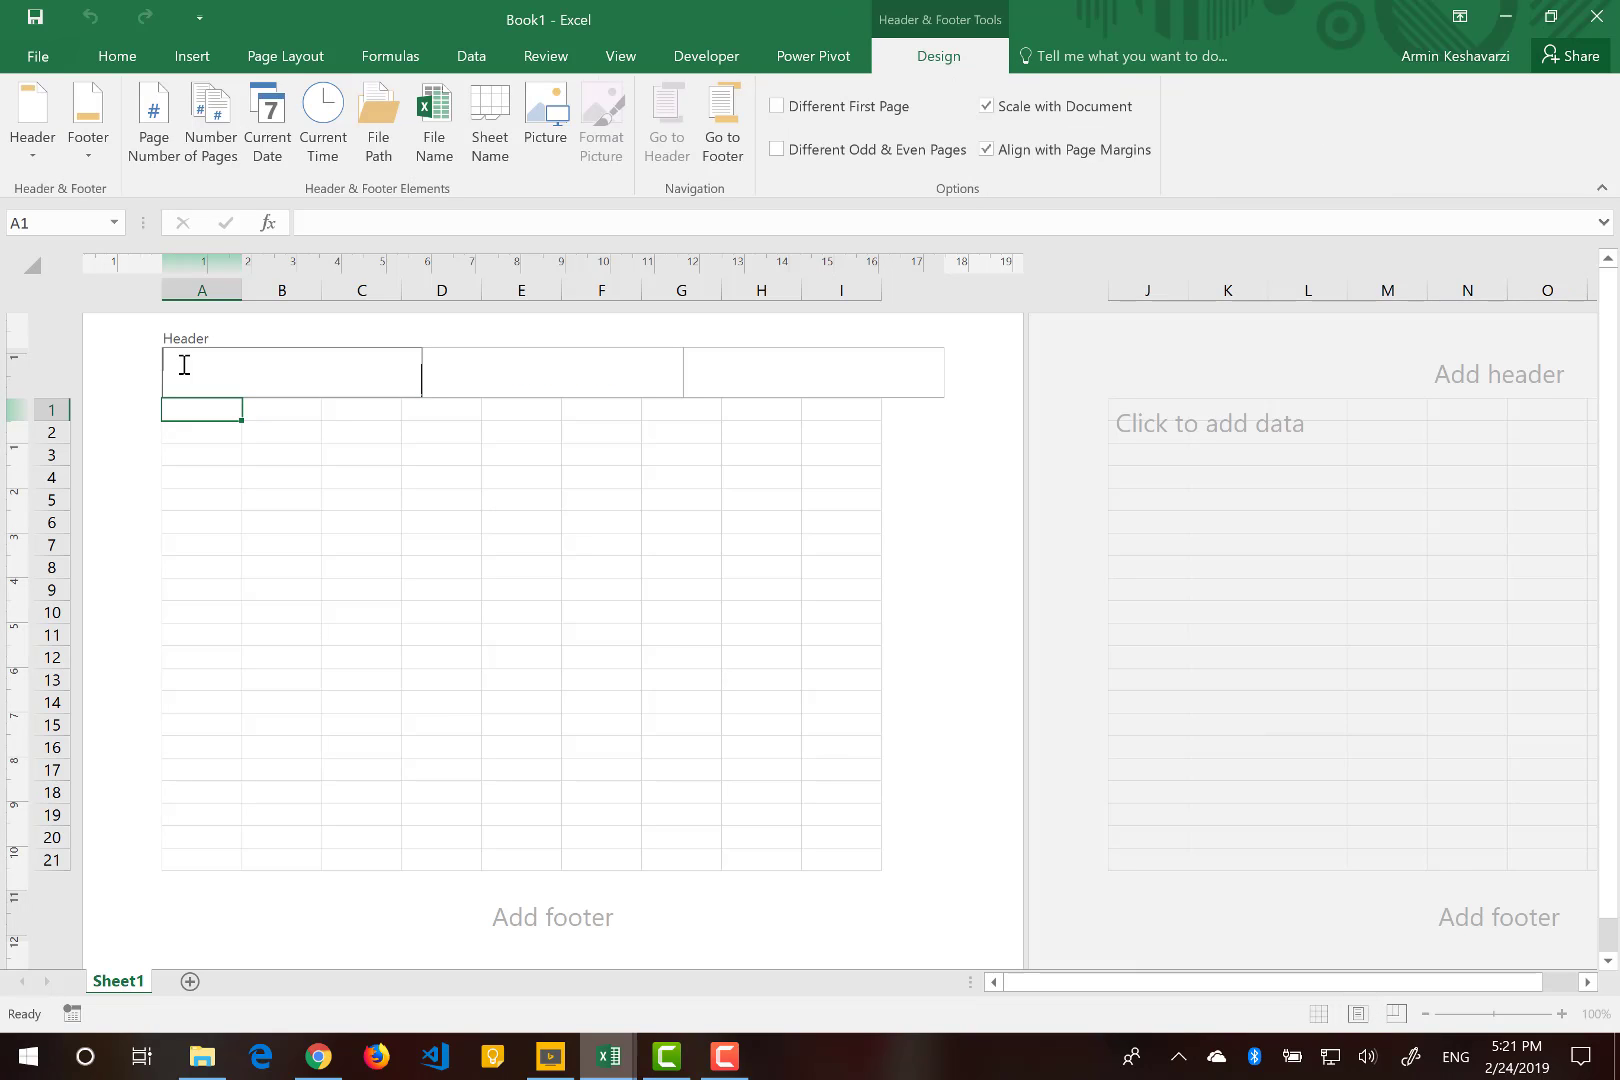
{"action": "type", "text": "Comp"}
{"action": "key", "text": "BackSpace"}
{"action": "key", "text": "BackSpace"}
{"action": "key", "text": "BackSpace"}
{"action": "key", "text": "BackSpace"}
{"action": "type", "text": "Devako LTD"}
{"action": "left_click", "coordinate": [913, 510]}
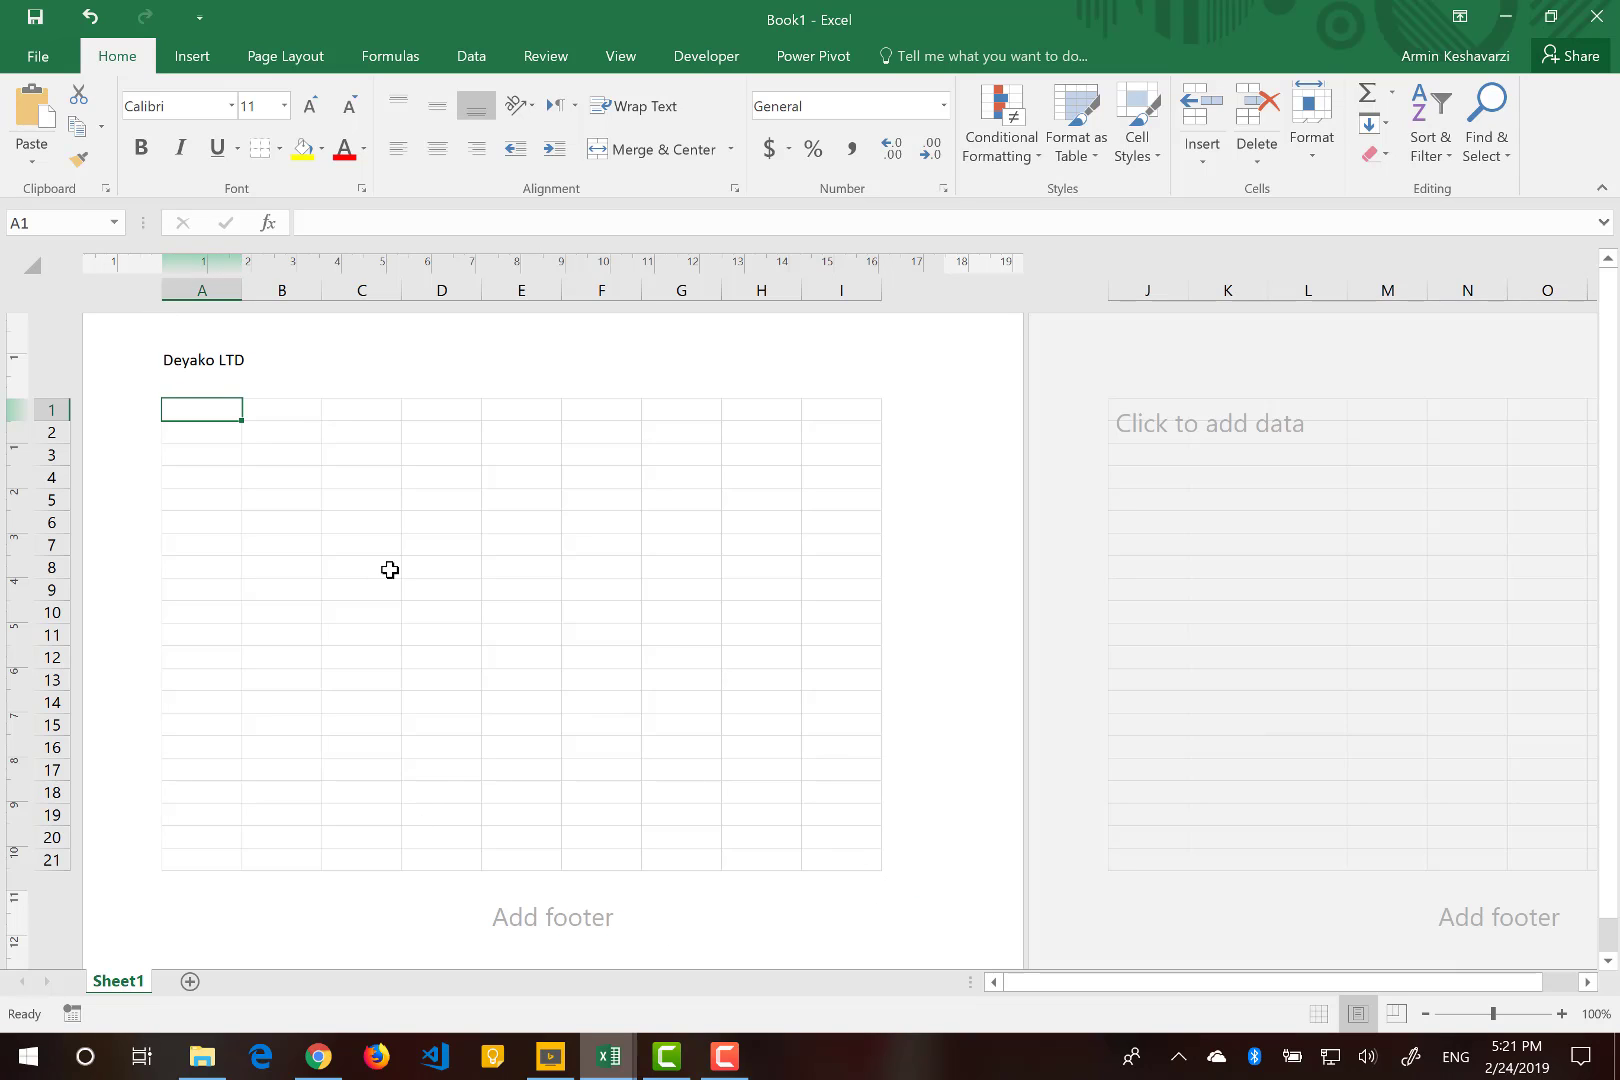
{"action": "left_click", "coordinate": [240, 372]}
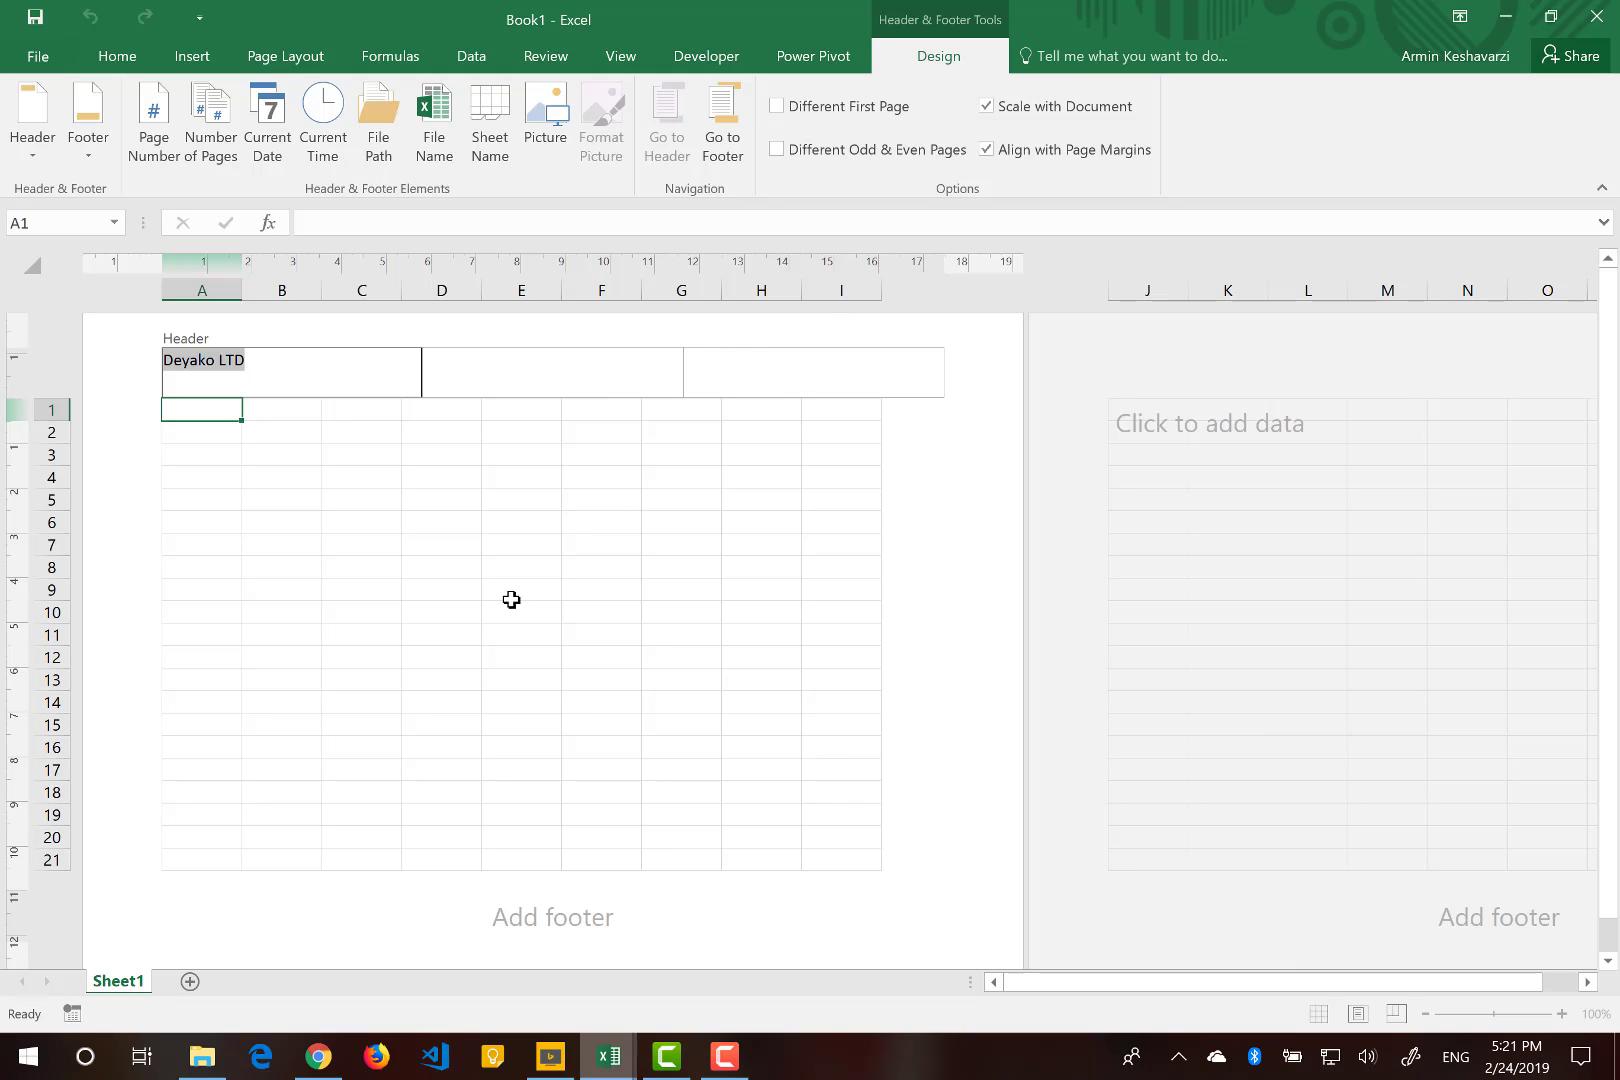
{"action": "left_click", "coordinate": [260, 908]}
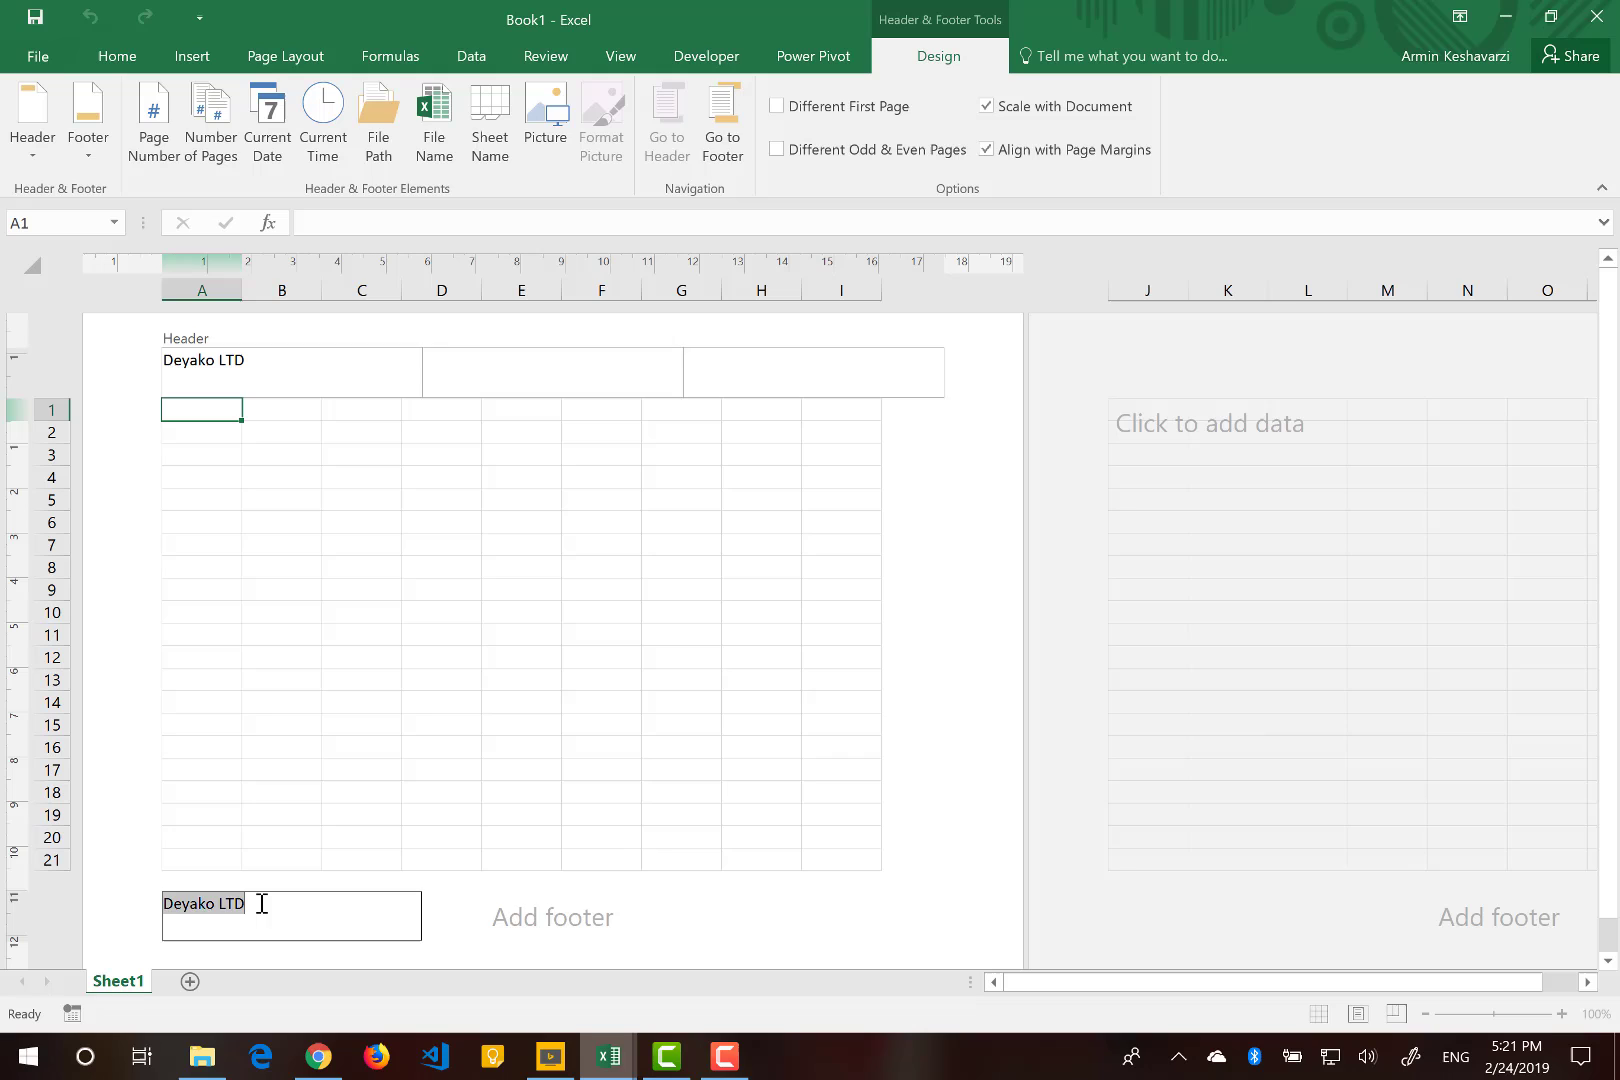
{"action": "left_click", "coordinate": [538, 362]}
{"action": "left_click", "coordinate": [263, 453]}
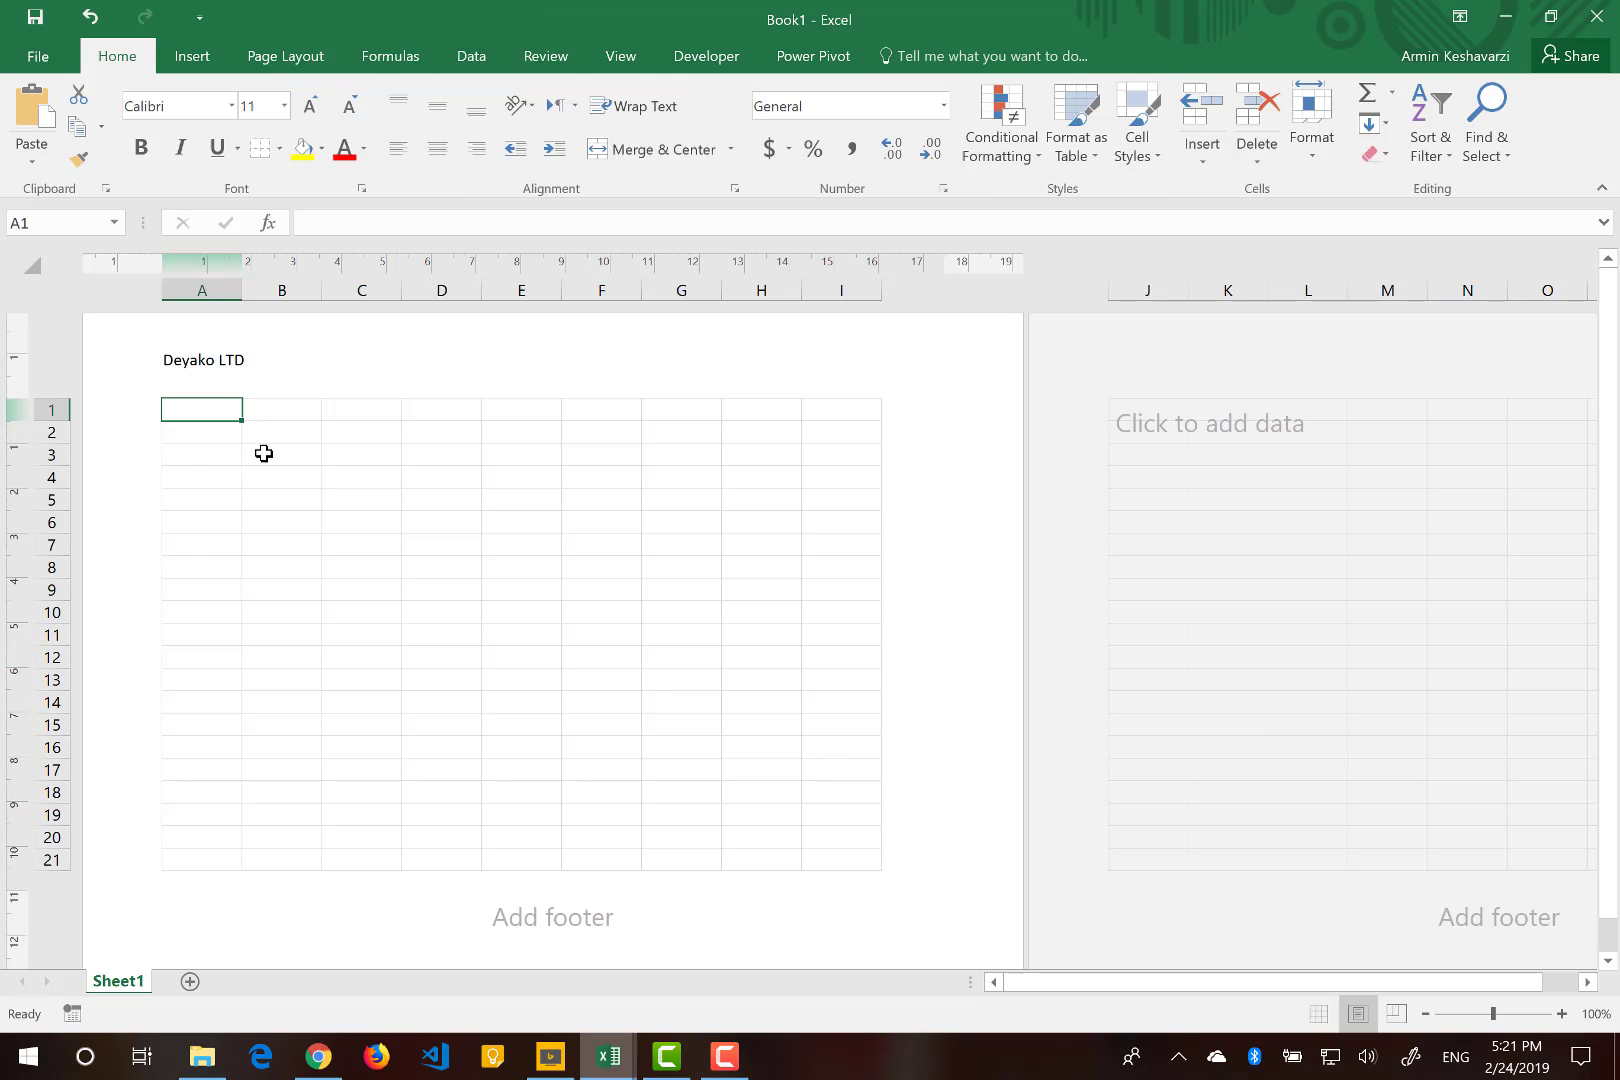
{"action": "left_click", "coordinate": [263, 453]}
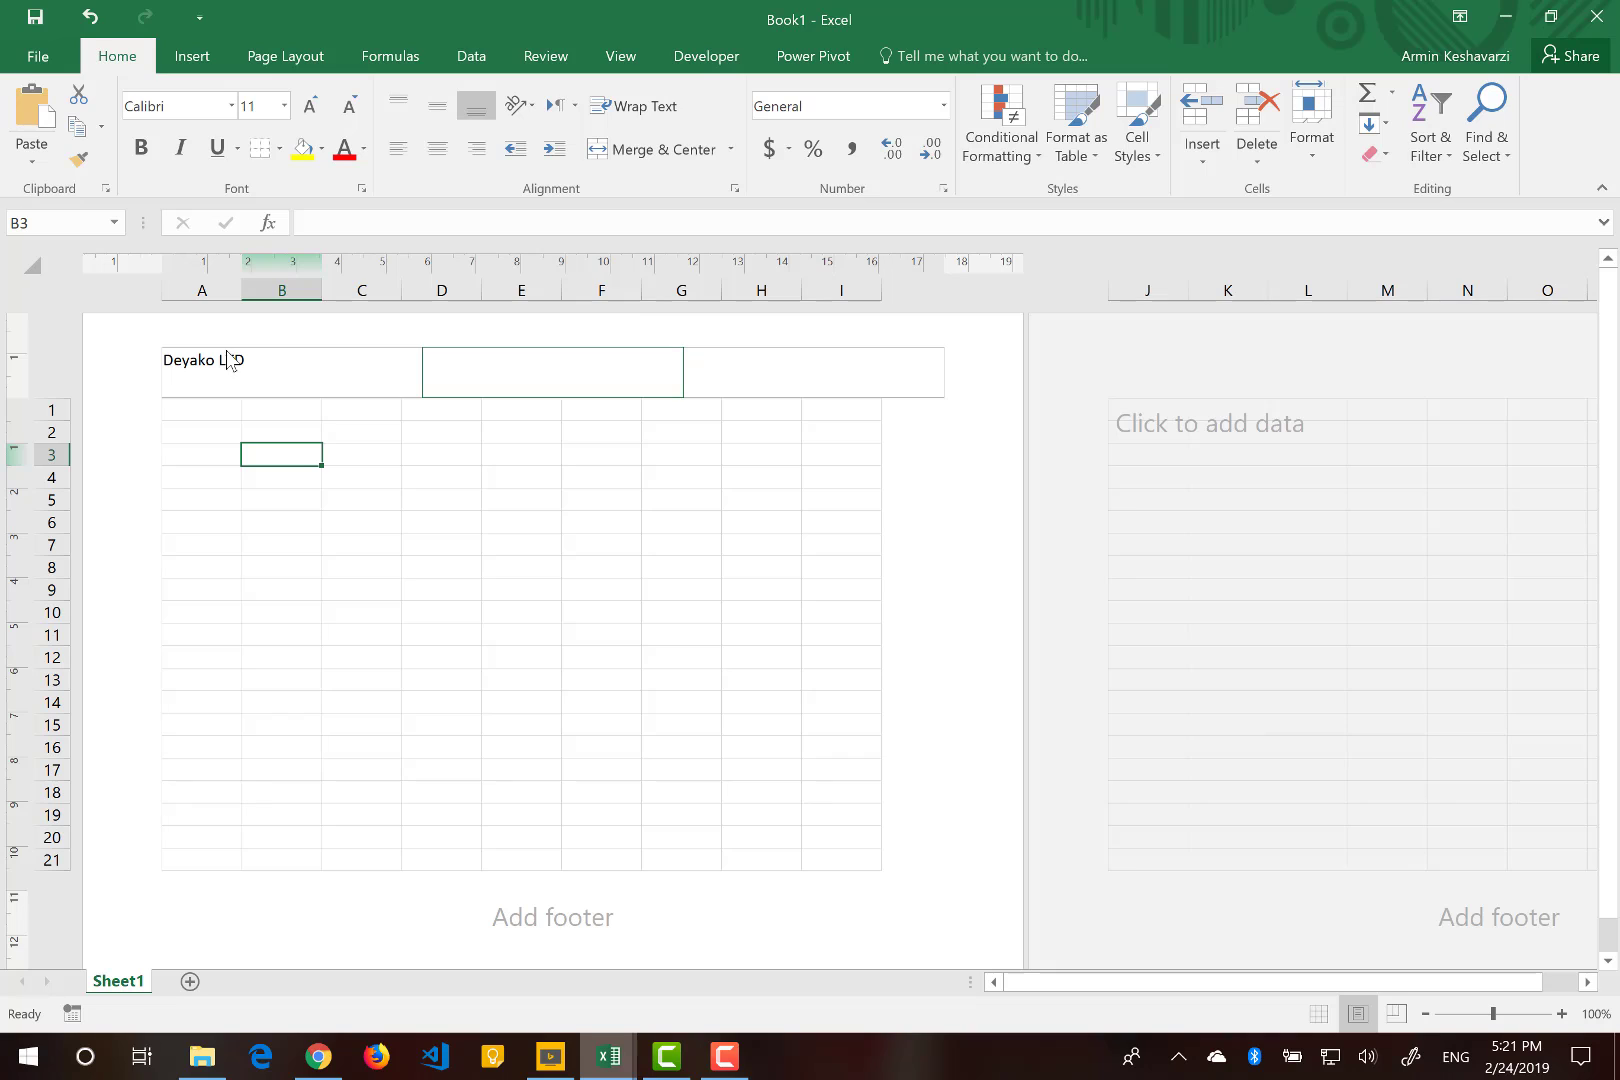
{"action": "left_click", "coordinate": [312, 366]}
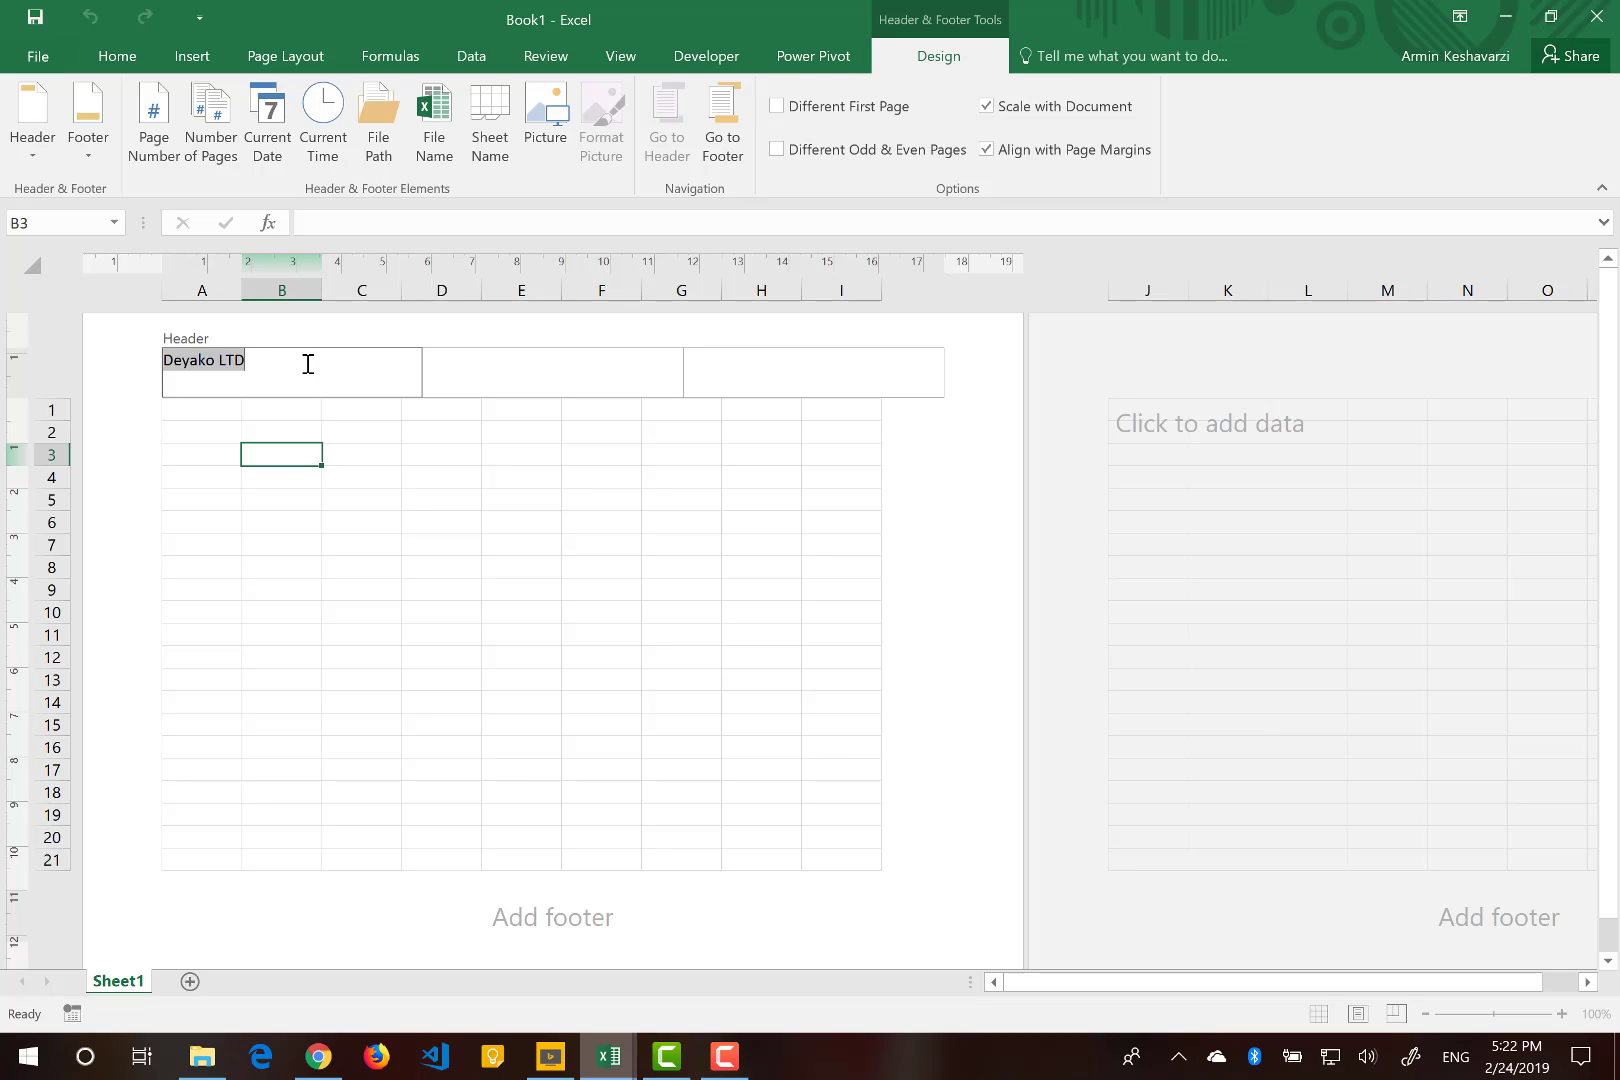
{"action": "left_click", "coordinate": [889, 368]}
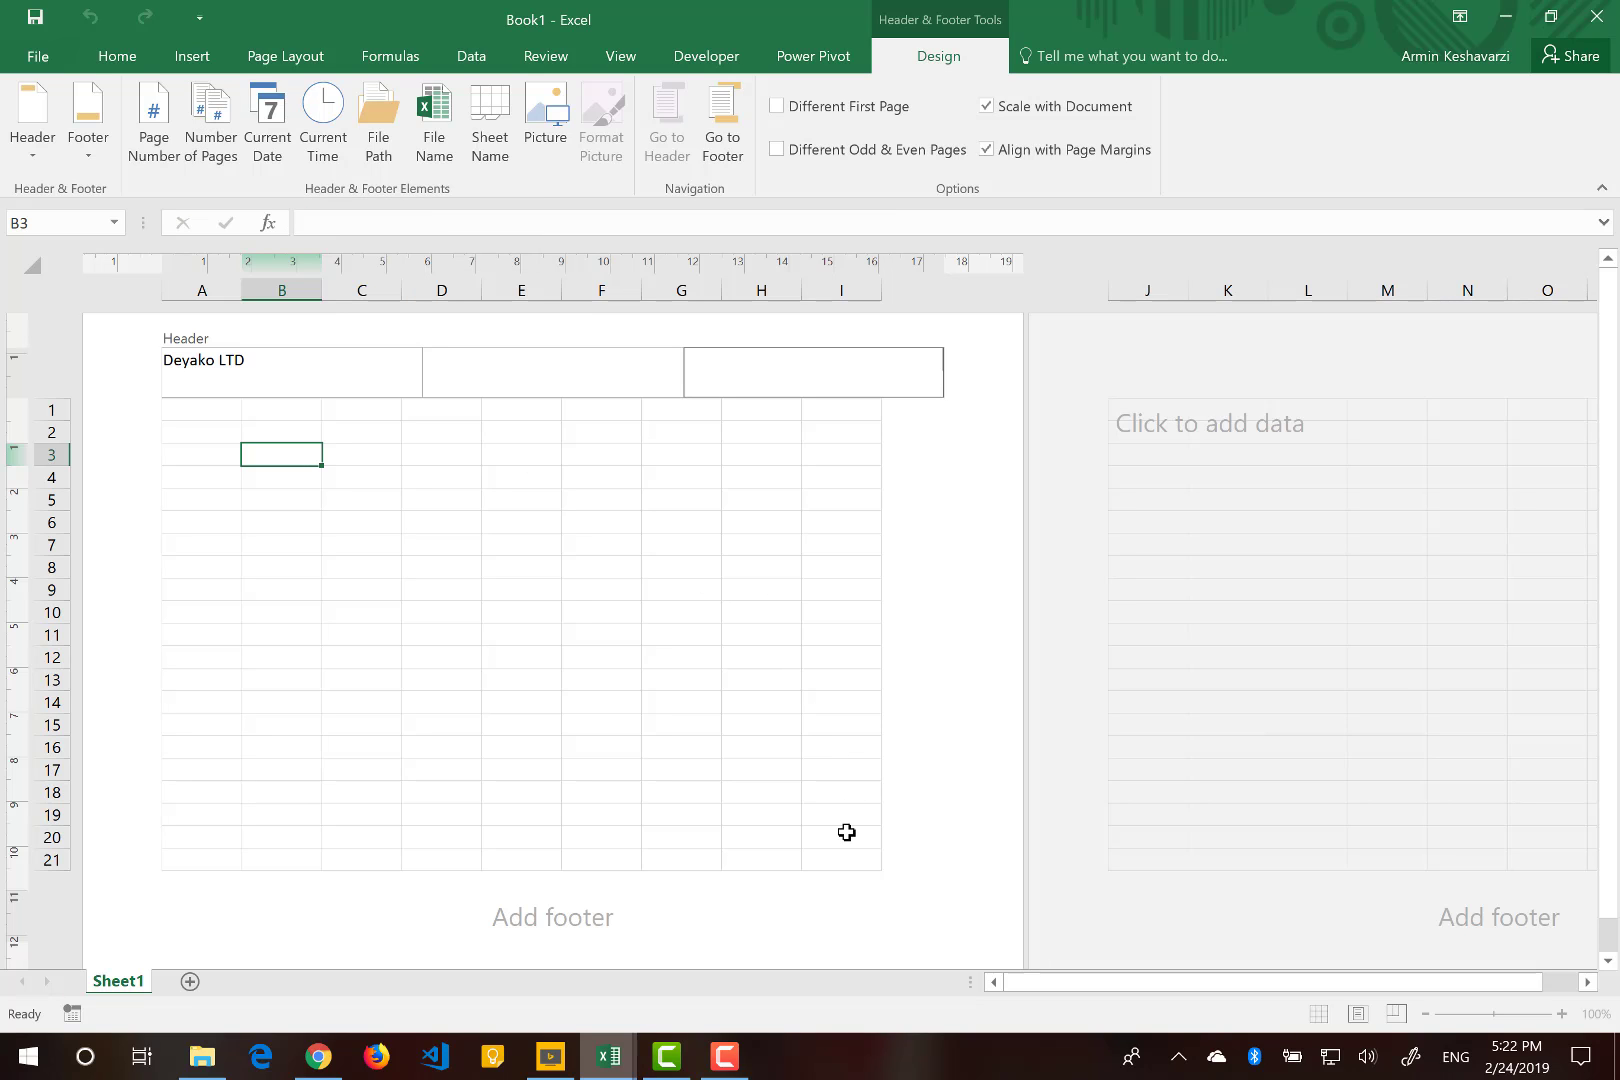
{"action": "scroll", "coordinate": [846, 832], "scroll_direction": "down", "scroll_amount": 3}
{"action": "scroll", "coordinate": [846, 832], "scroll_direction": "down", "scroll_amount": 3}
{"action": "scroll", "coordinate": [846, 832], "scroll_direction": "up", "scroll_amount": 8}
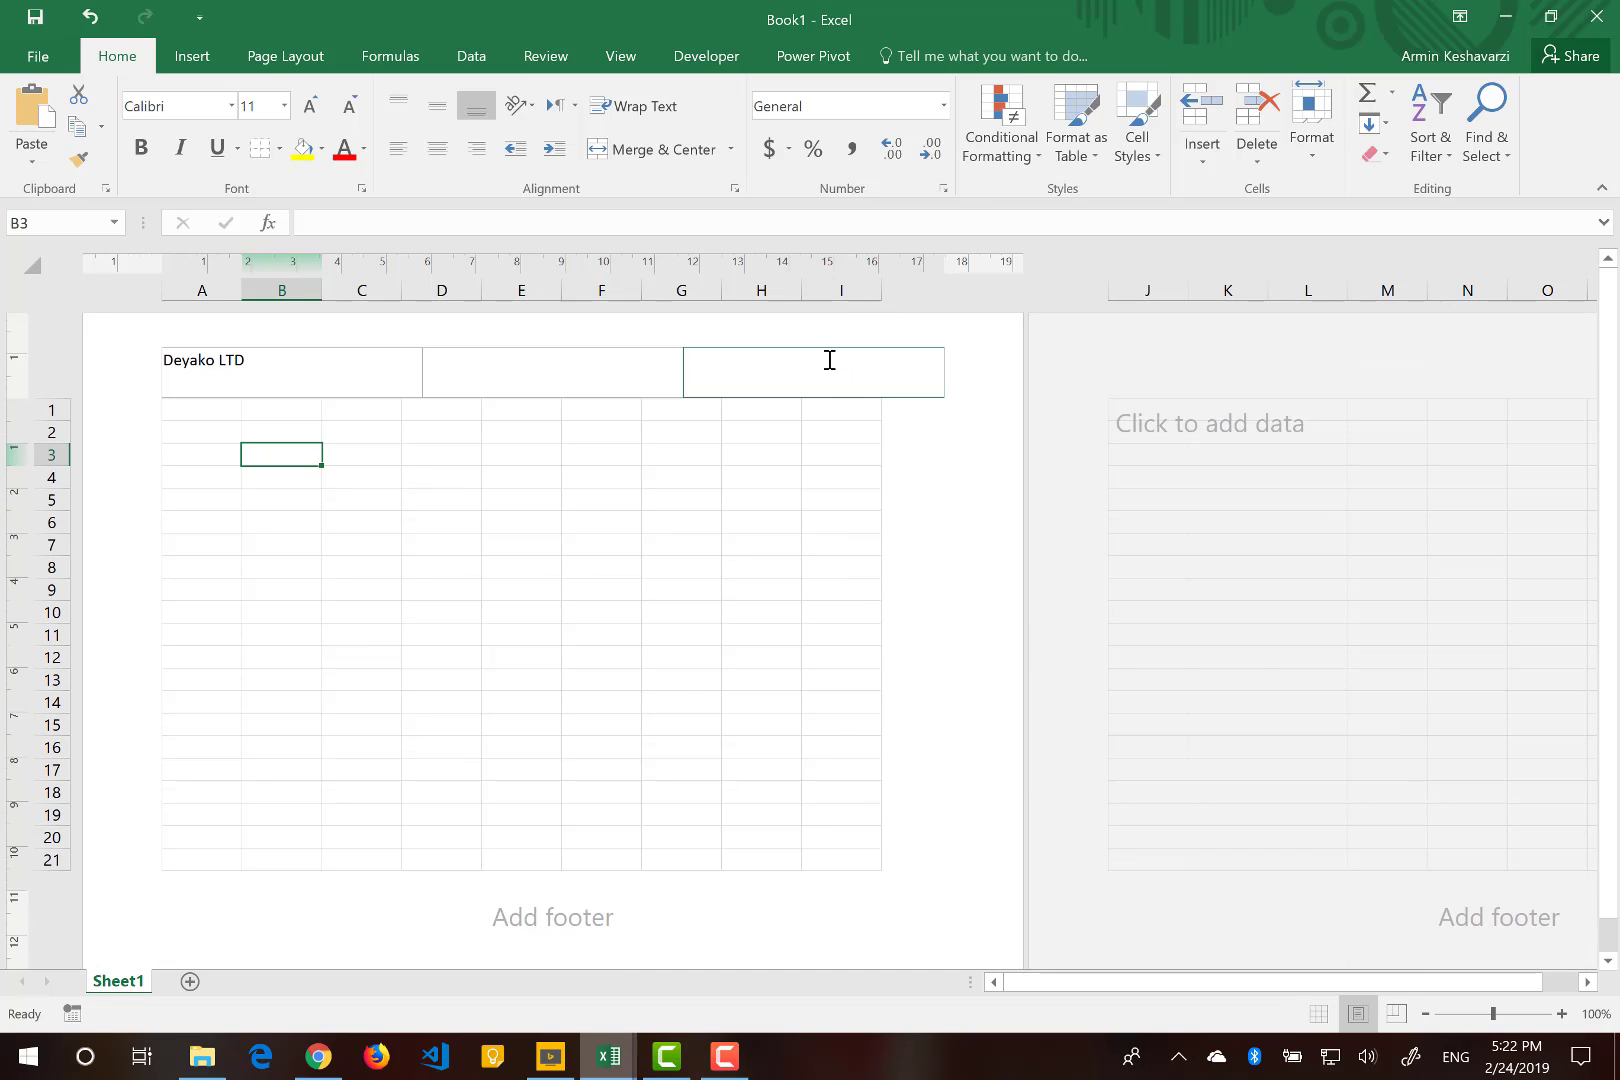
Insert the Deyako-Logo-Final picture from the Desktop's Deyako folder into the right section of the page header.
{"action": "left_click", "coordinate": [830, 360]}
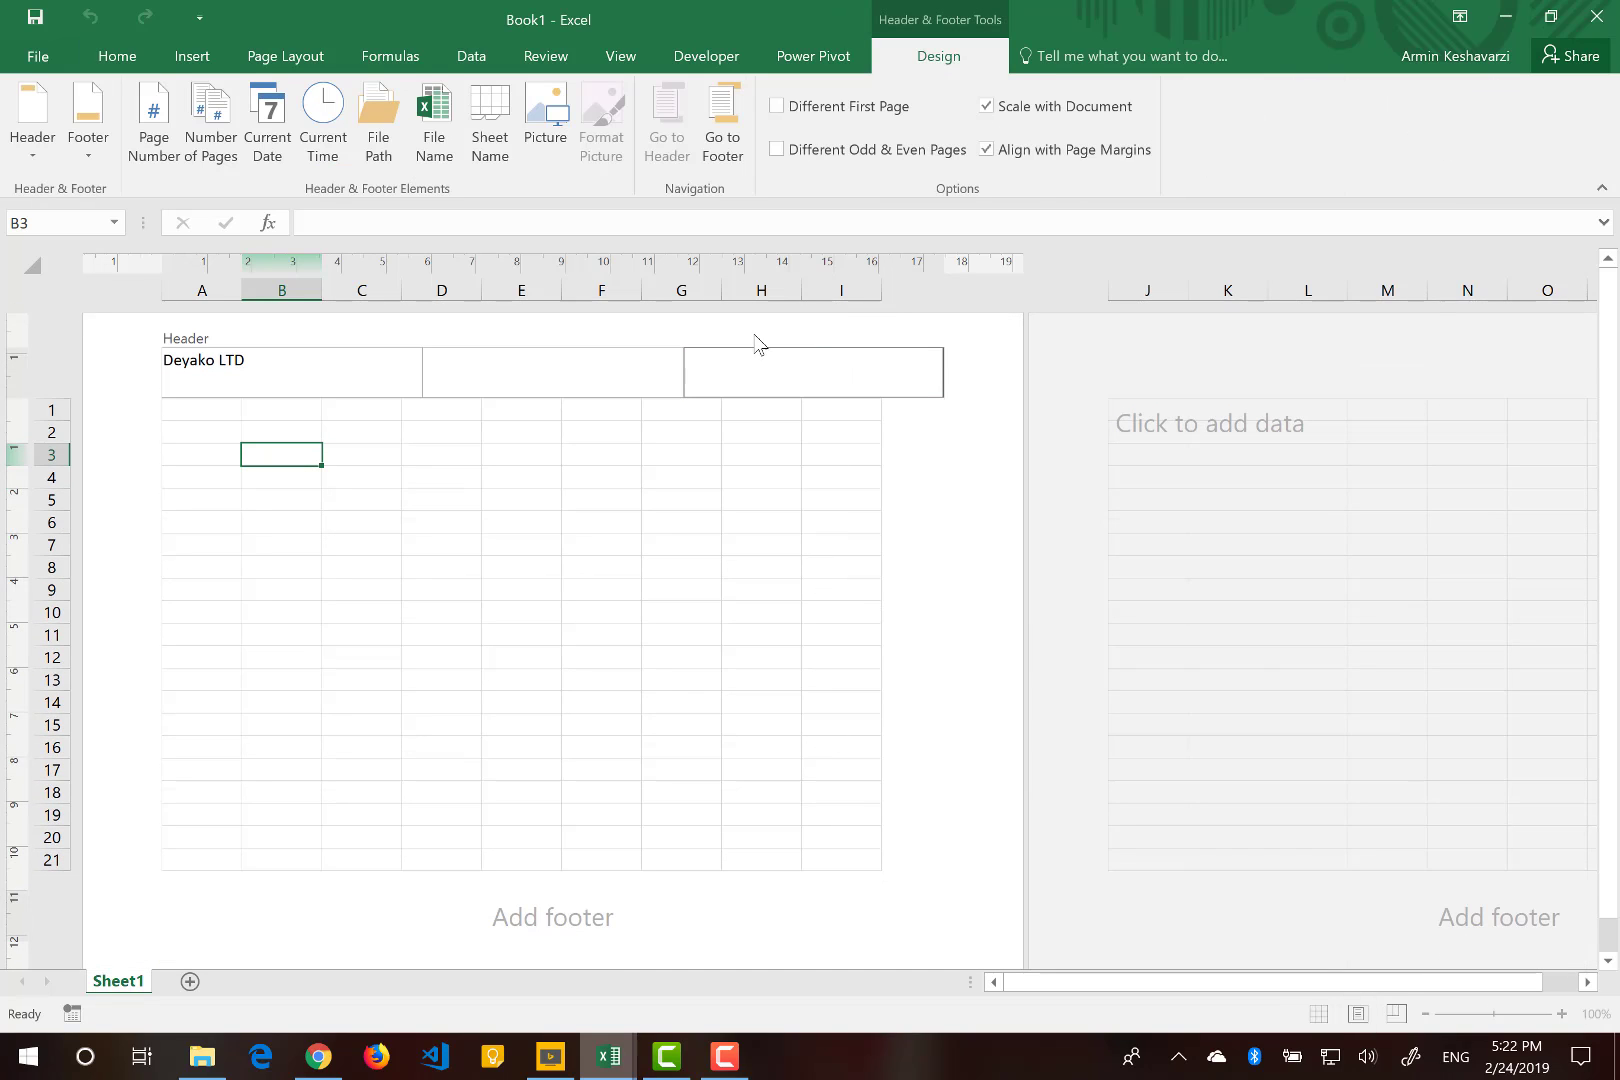
{"action": "left_click", "coordinate": [548, 105]}
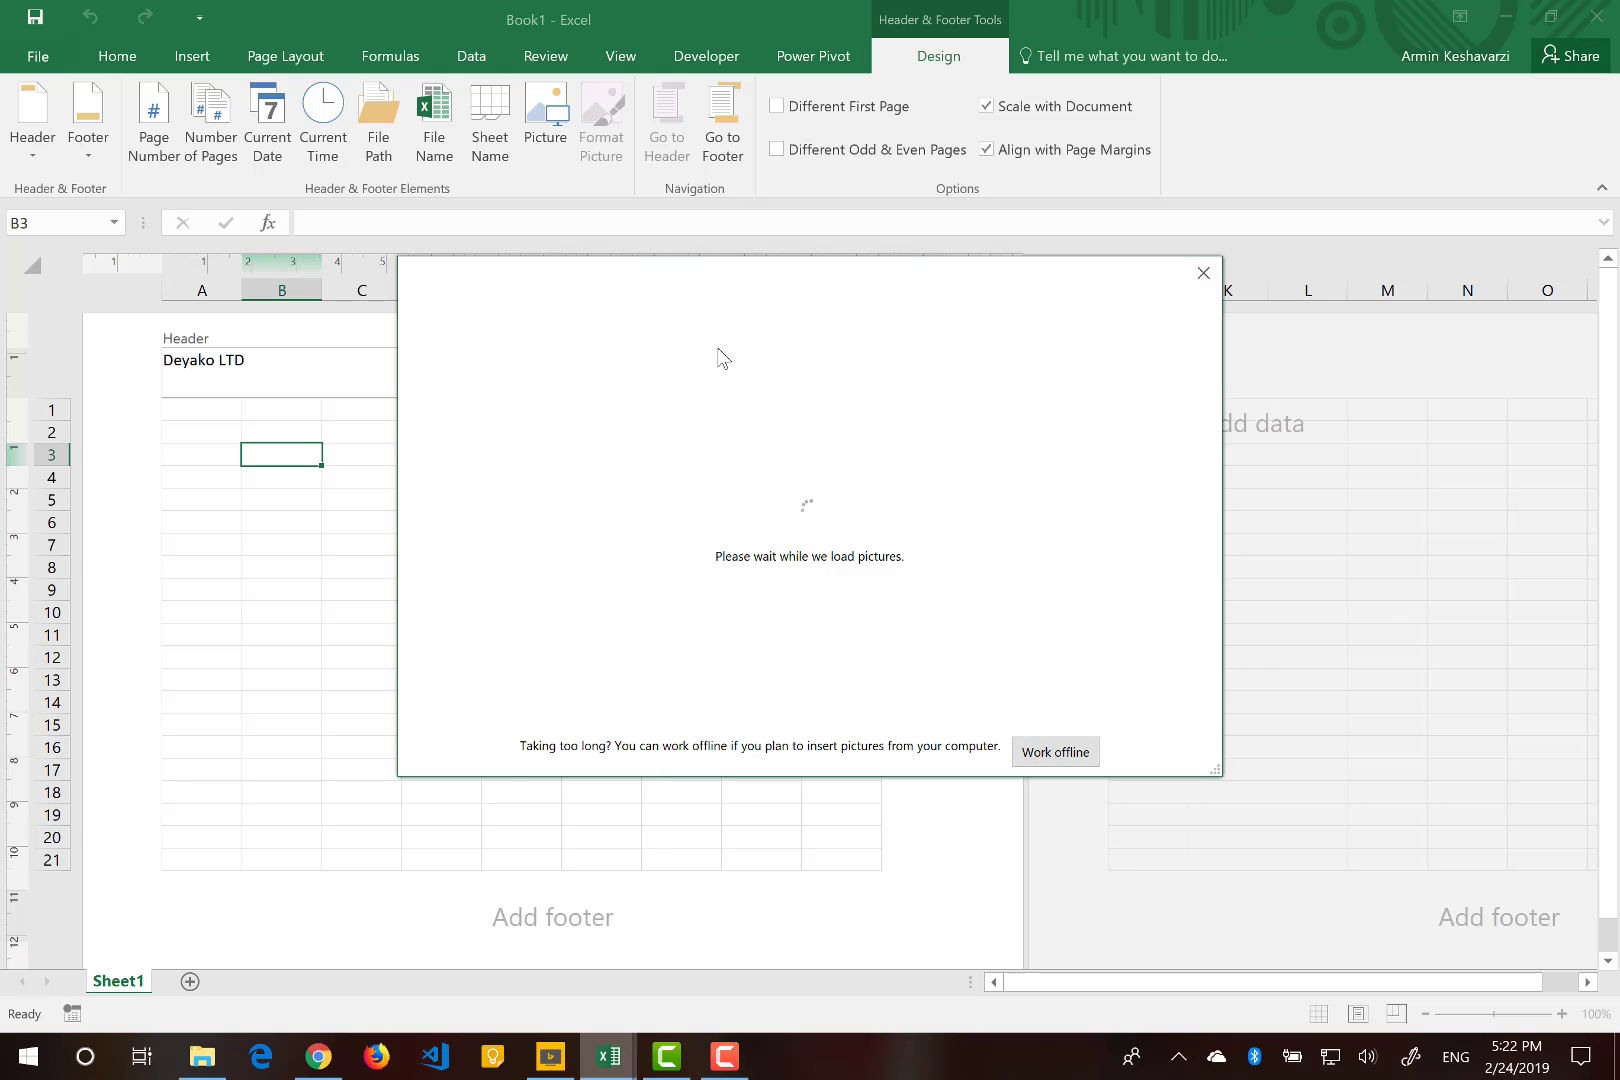
{"action": "left_click", "coordinate": [1058, 752]}
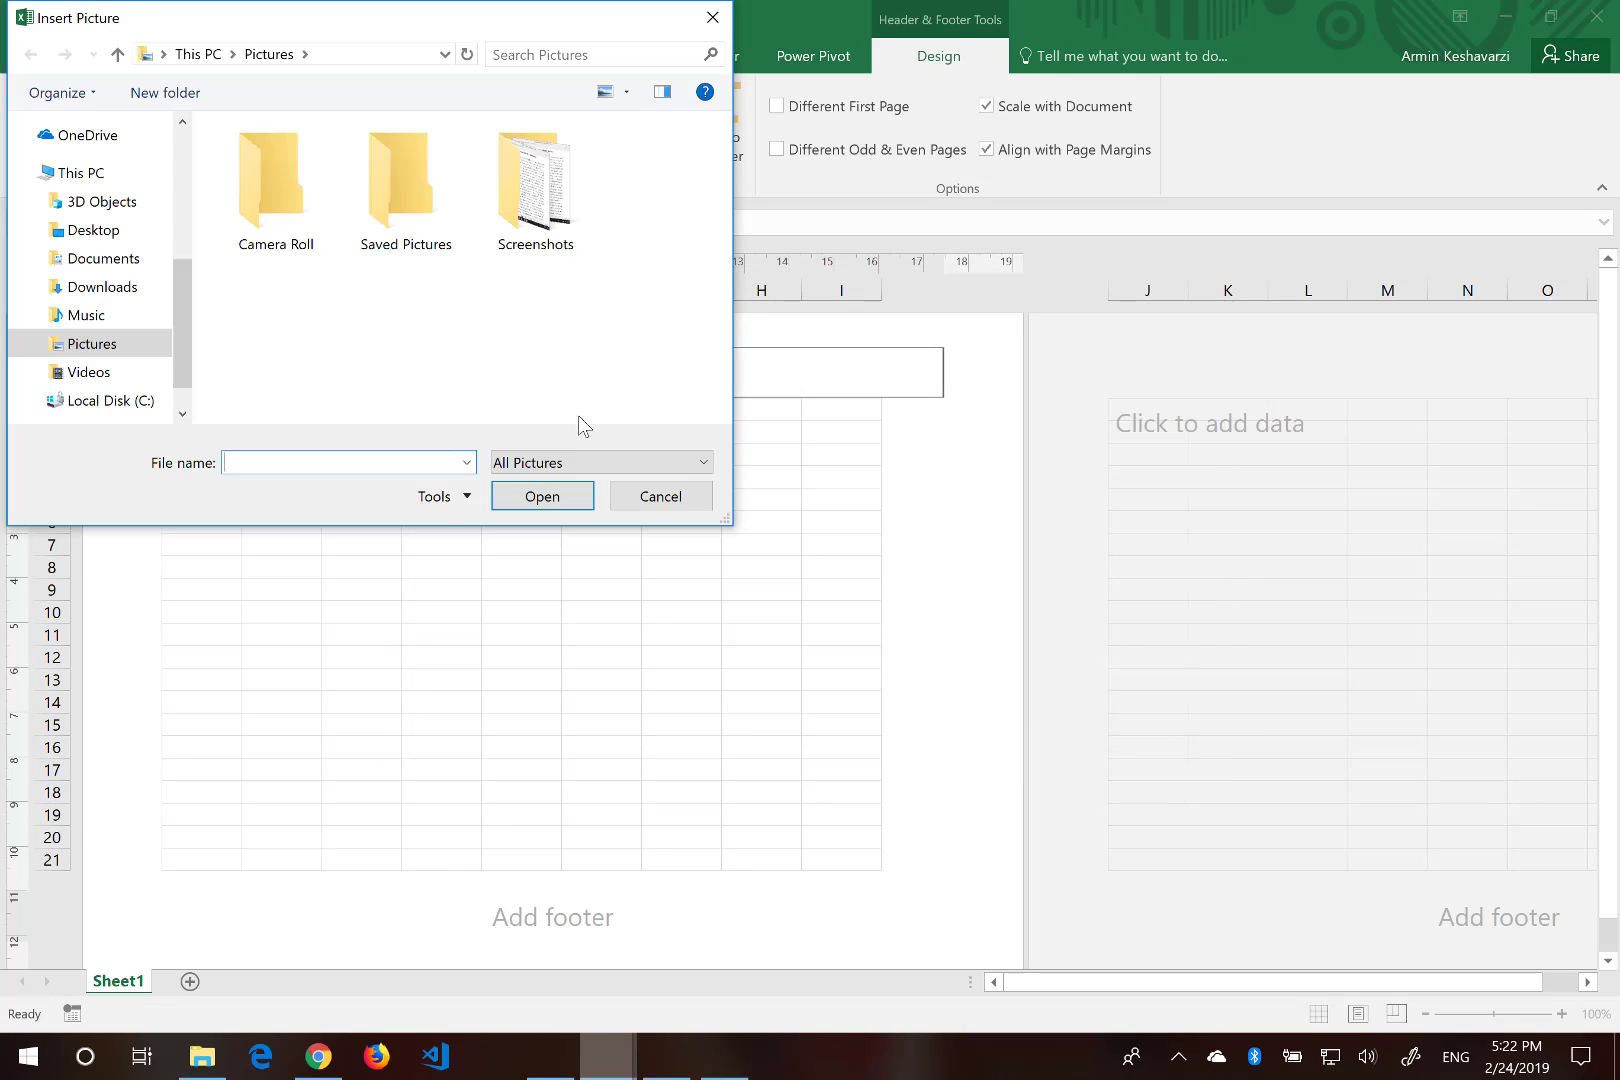
{"action": "left_click", "coordinate": [110, 231]}
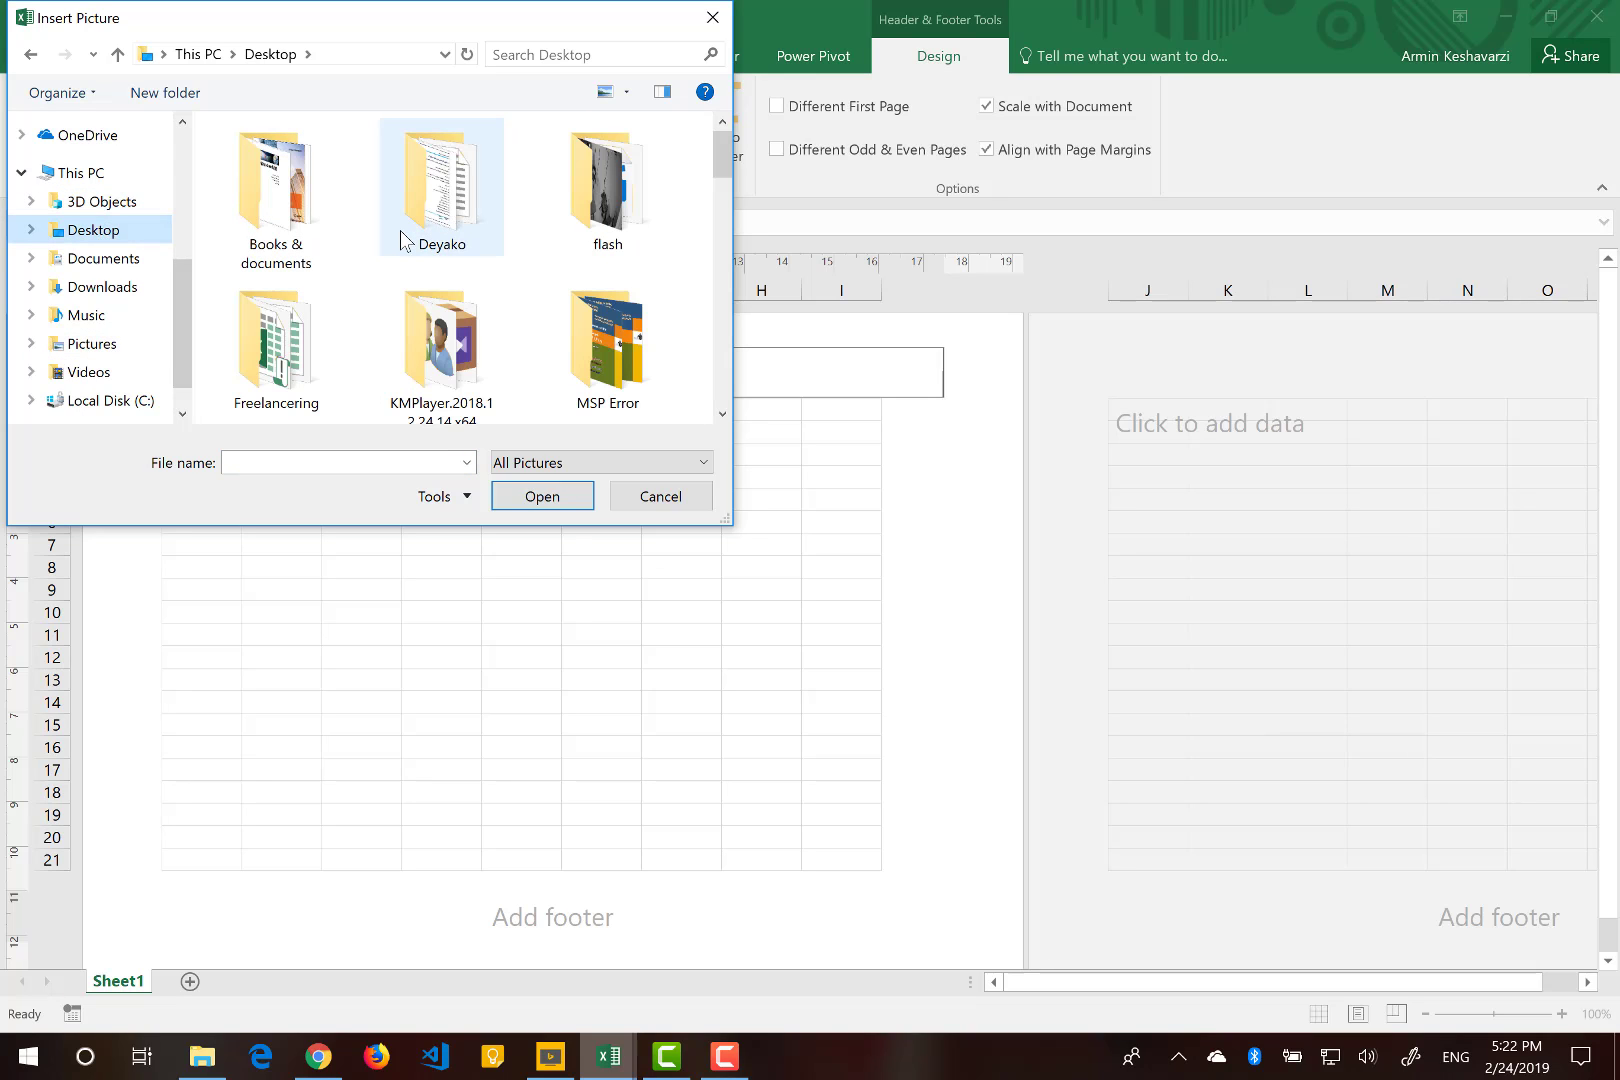
{"action": "double_click", "coordinate": [407, 238]}
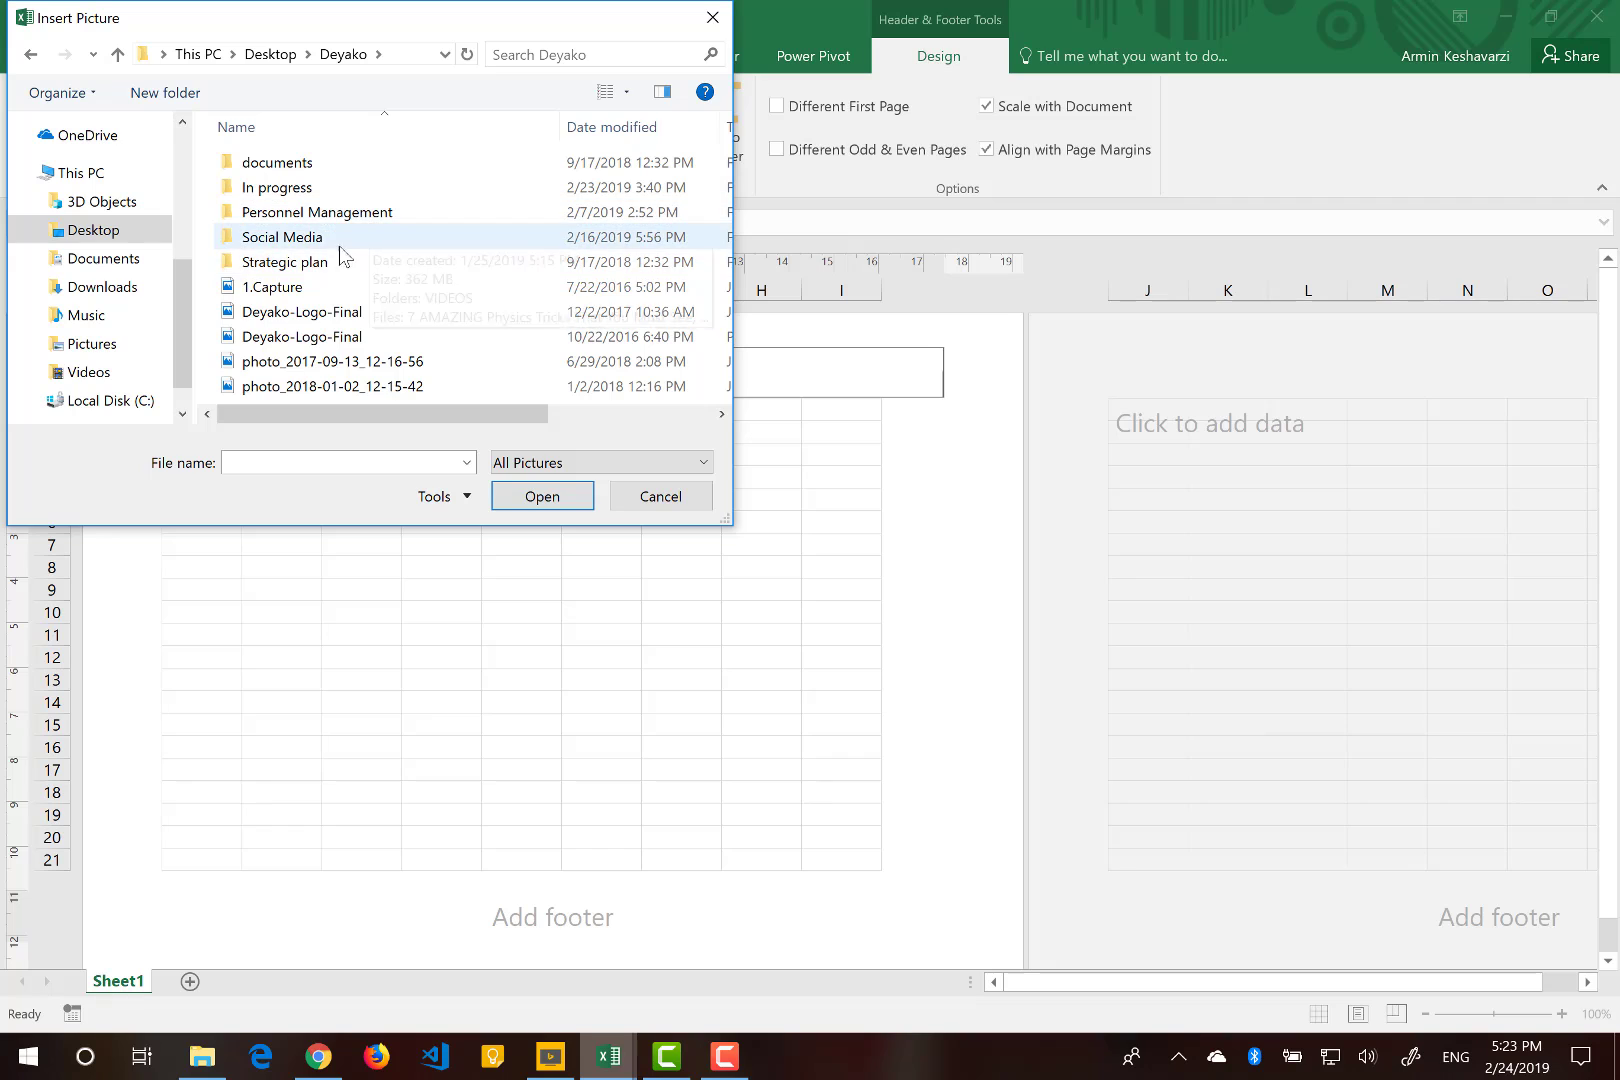
{"action": "left_click", "coordinate": [345, 367]}
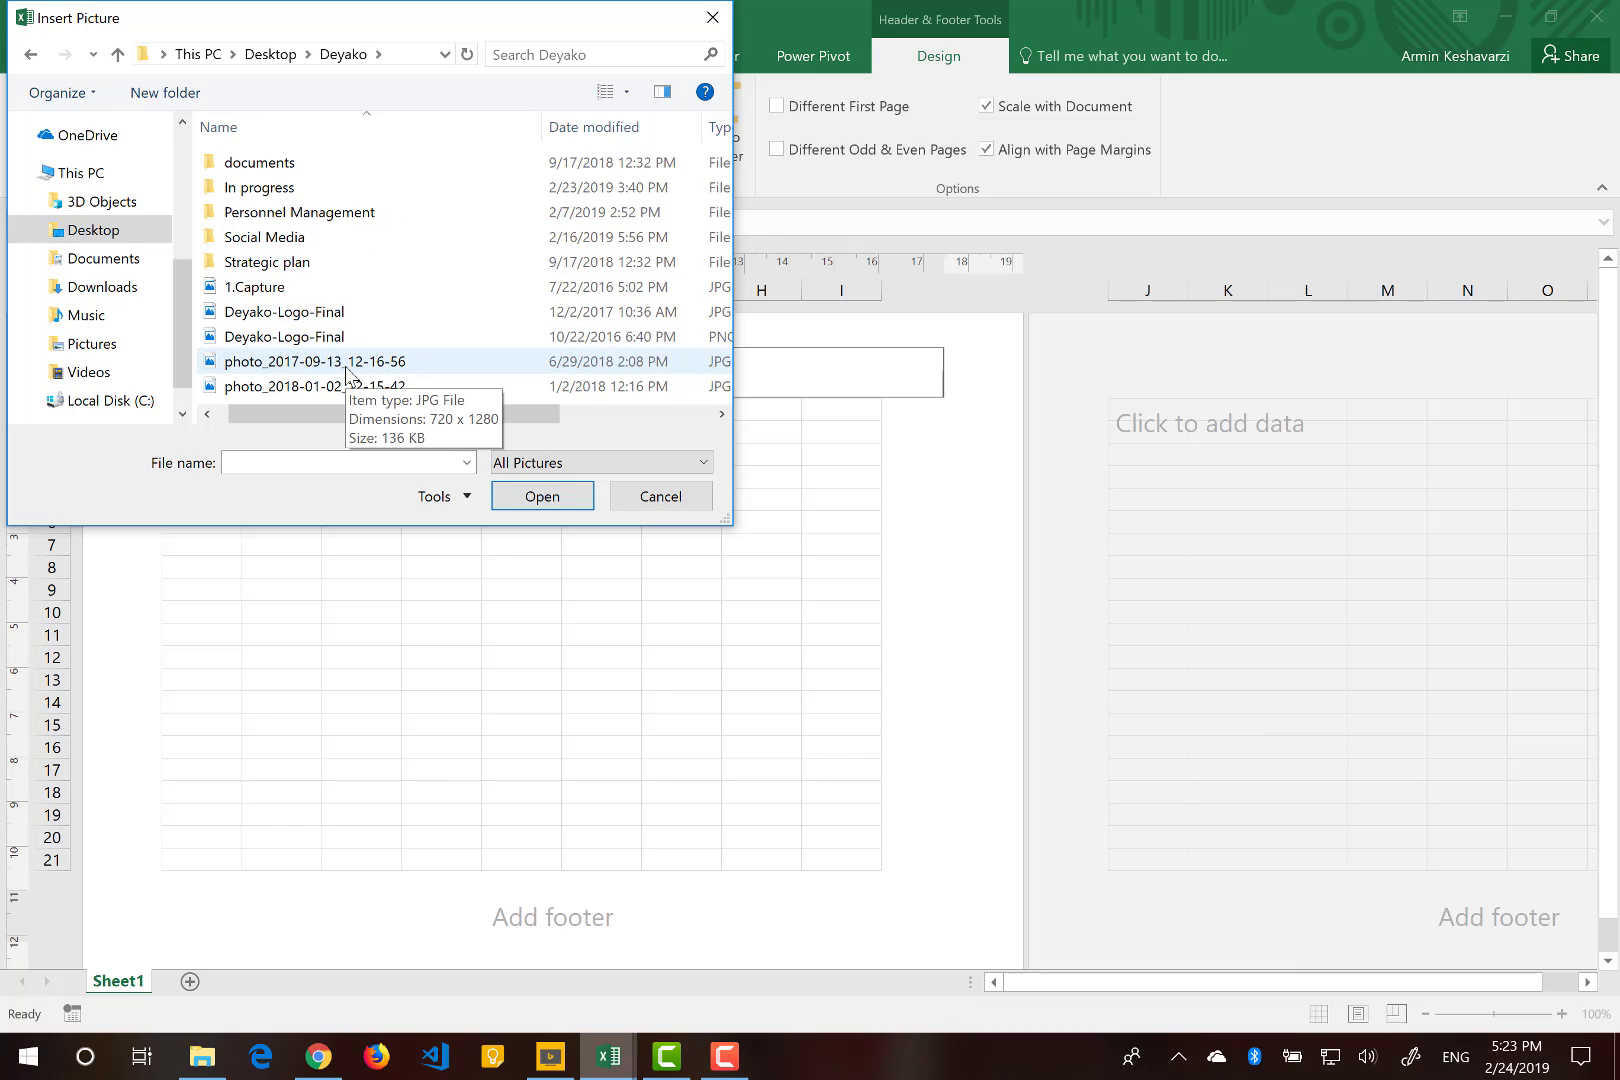
{"action": "left_click", "coordinate": [259, 315]}
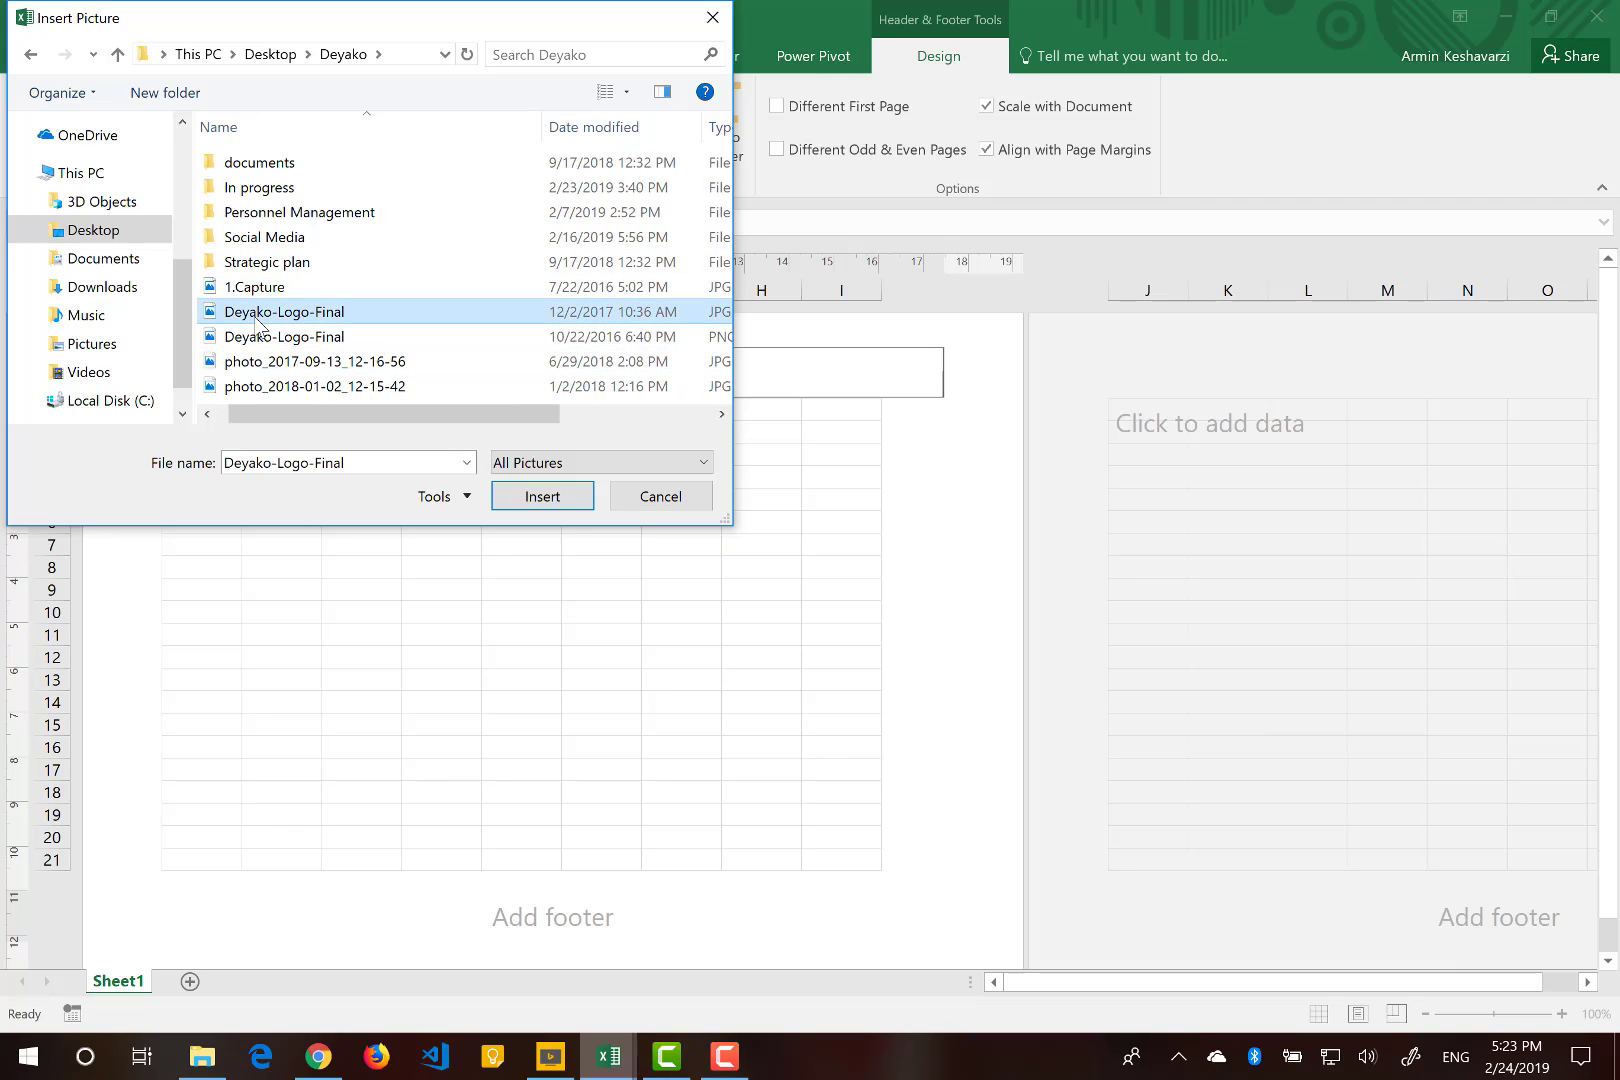
{"action": "left_click", "coordinate": [530, 496]}
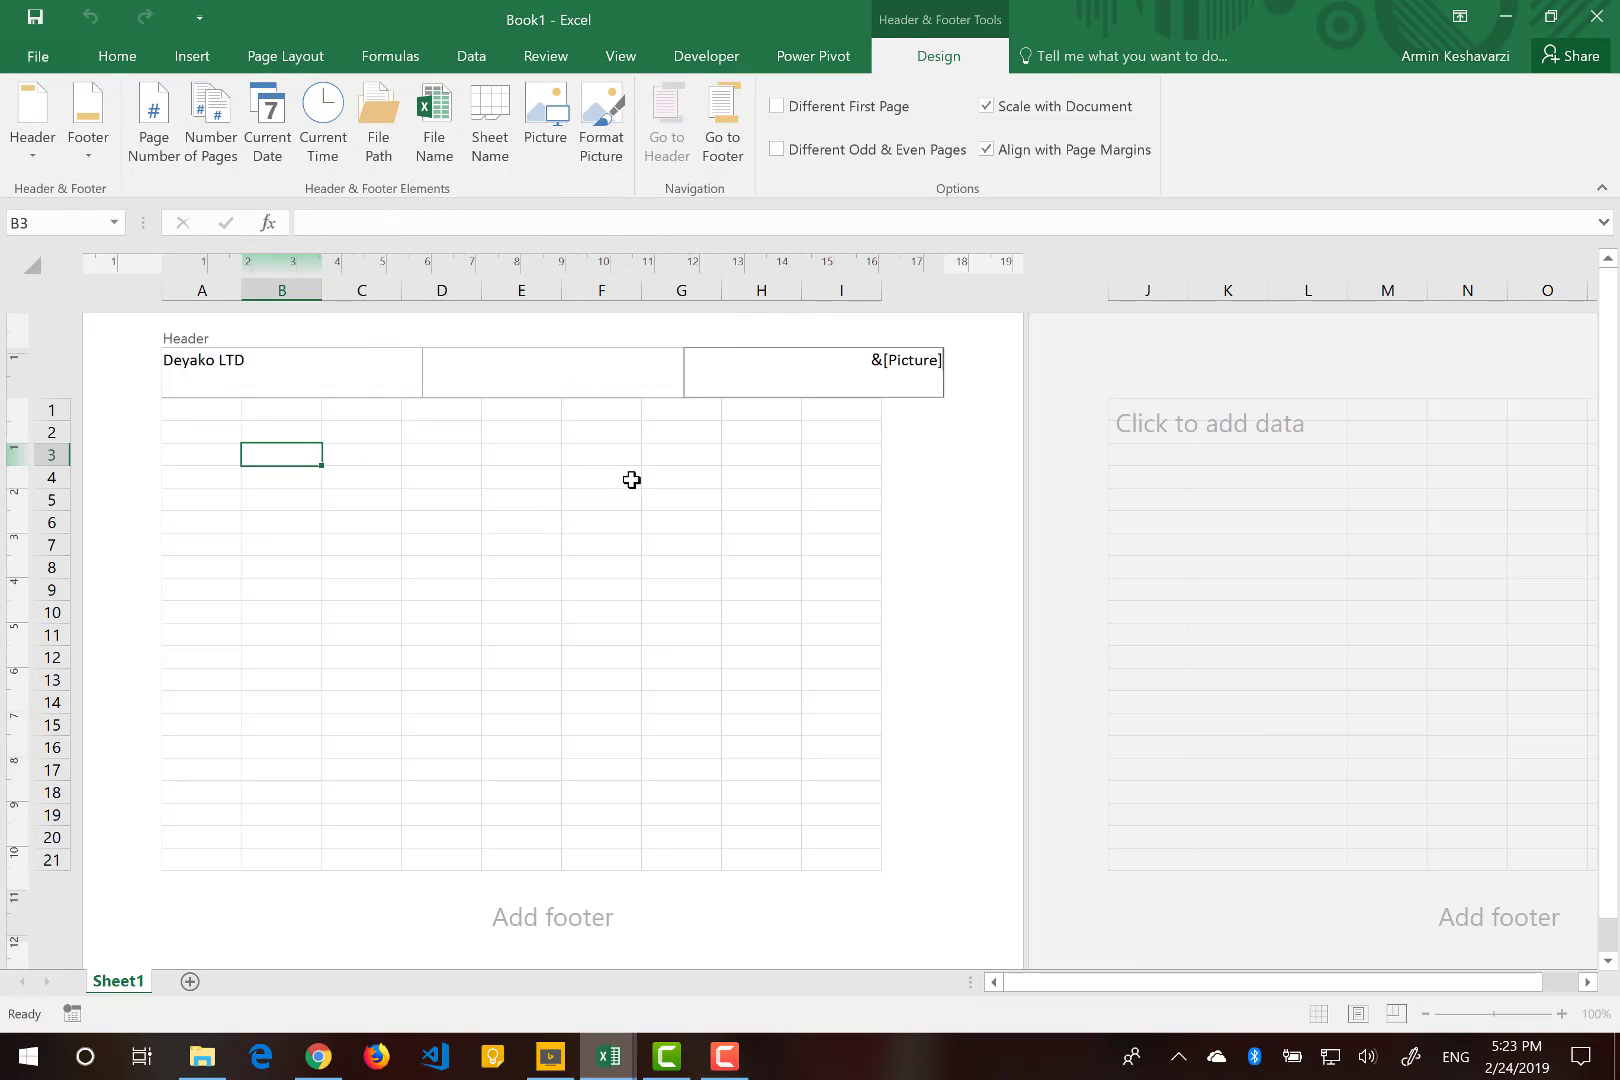
{"action": "left_click", "coordinate": [730, 470]}
{"action": "left_click", "coordinate": [730, 470]}
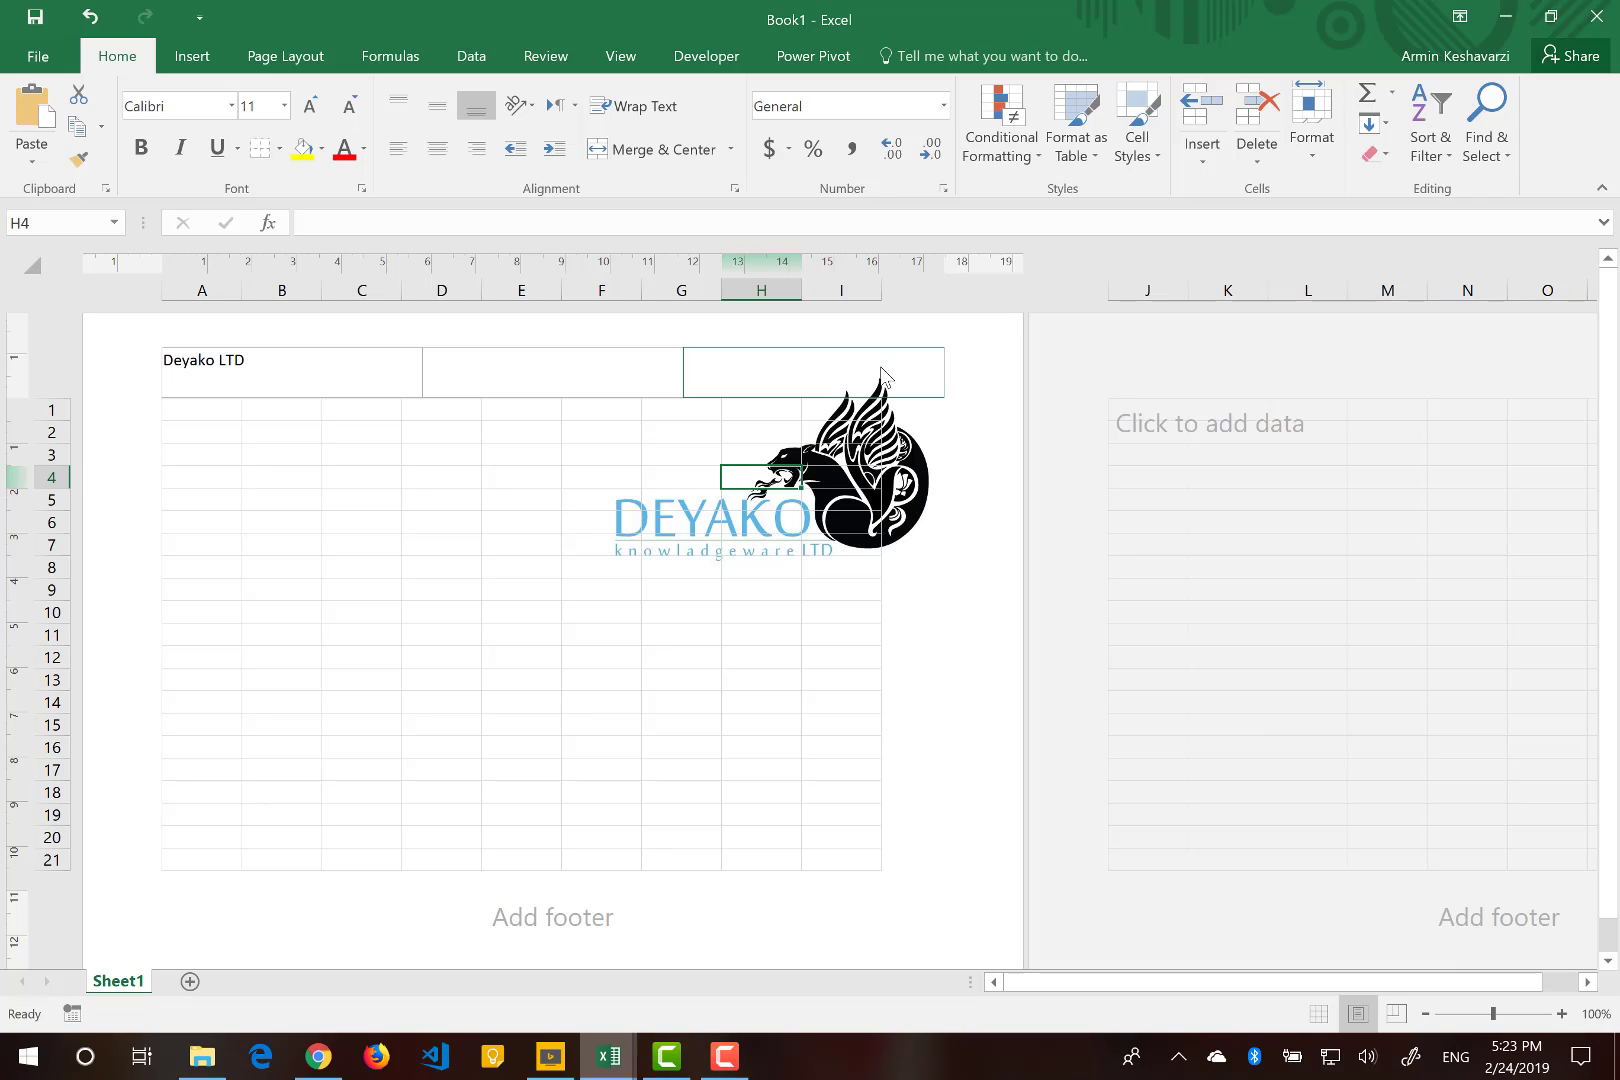
Resize the header logo to a width of about 1 cm with the aspect ratio locked.
{"action": "left_click", "coordinate": [881, 372]}
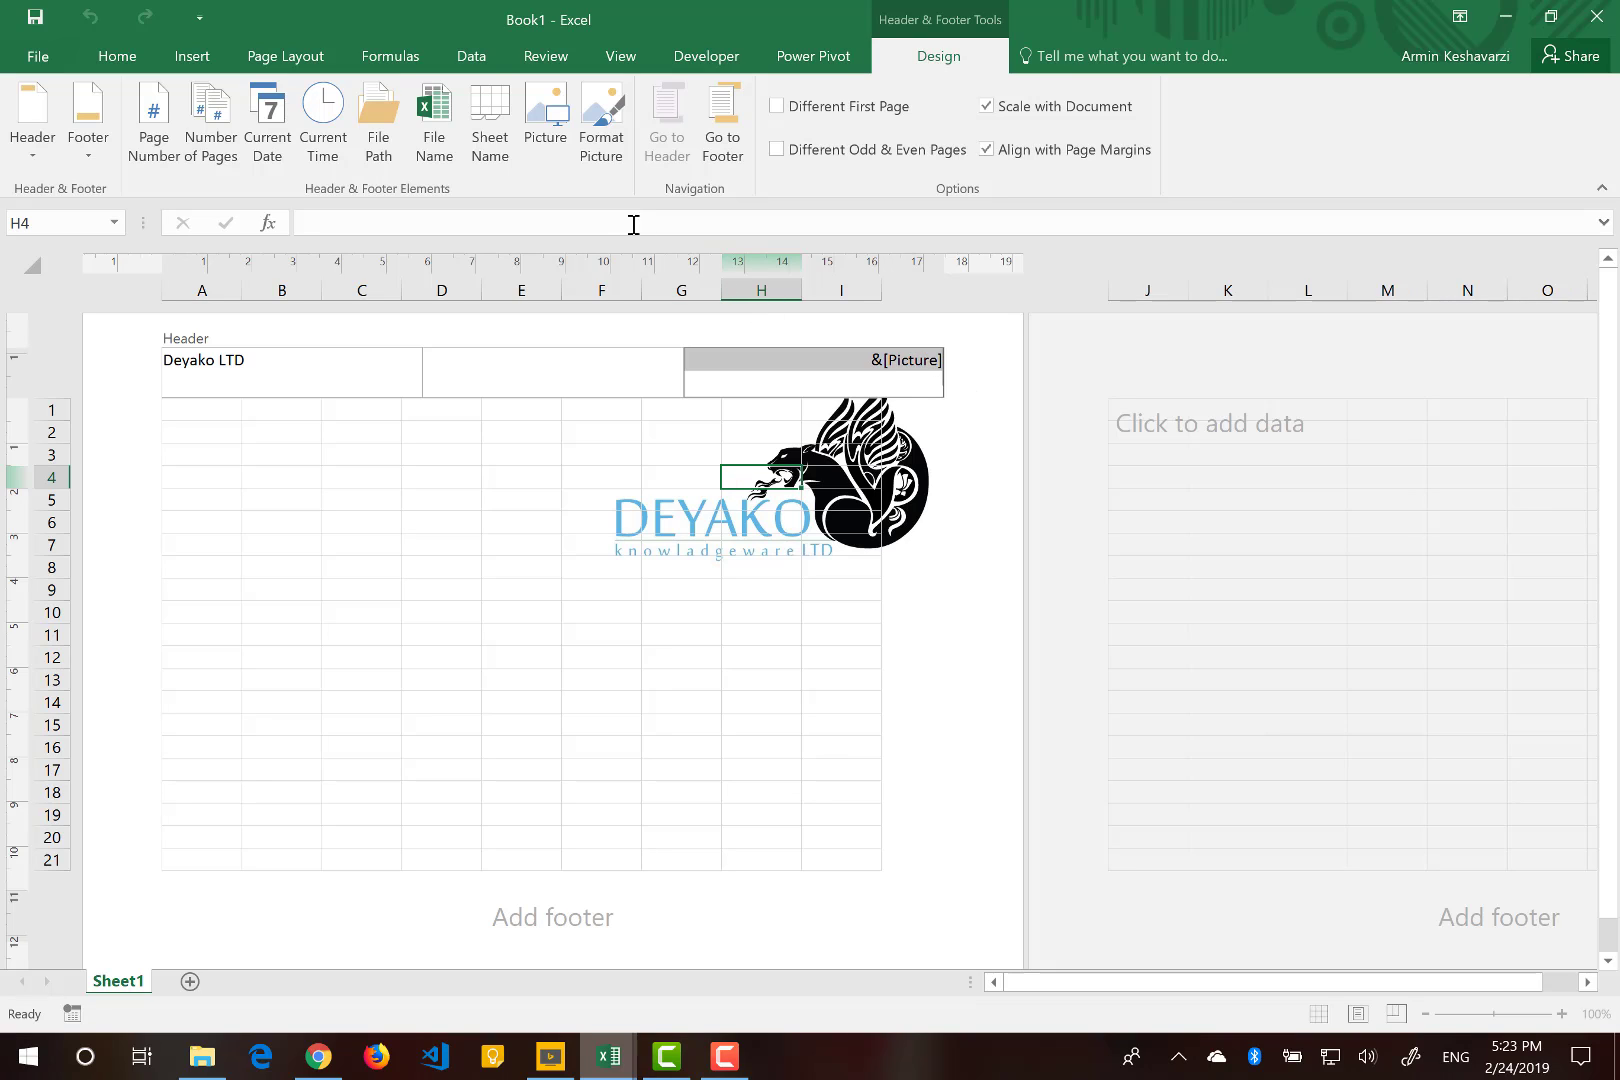
{"action": "left_click", "coordinate": [602, 159]}
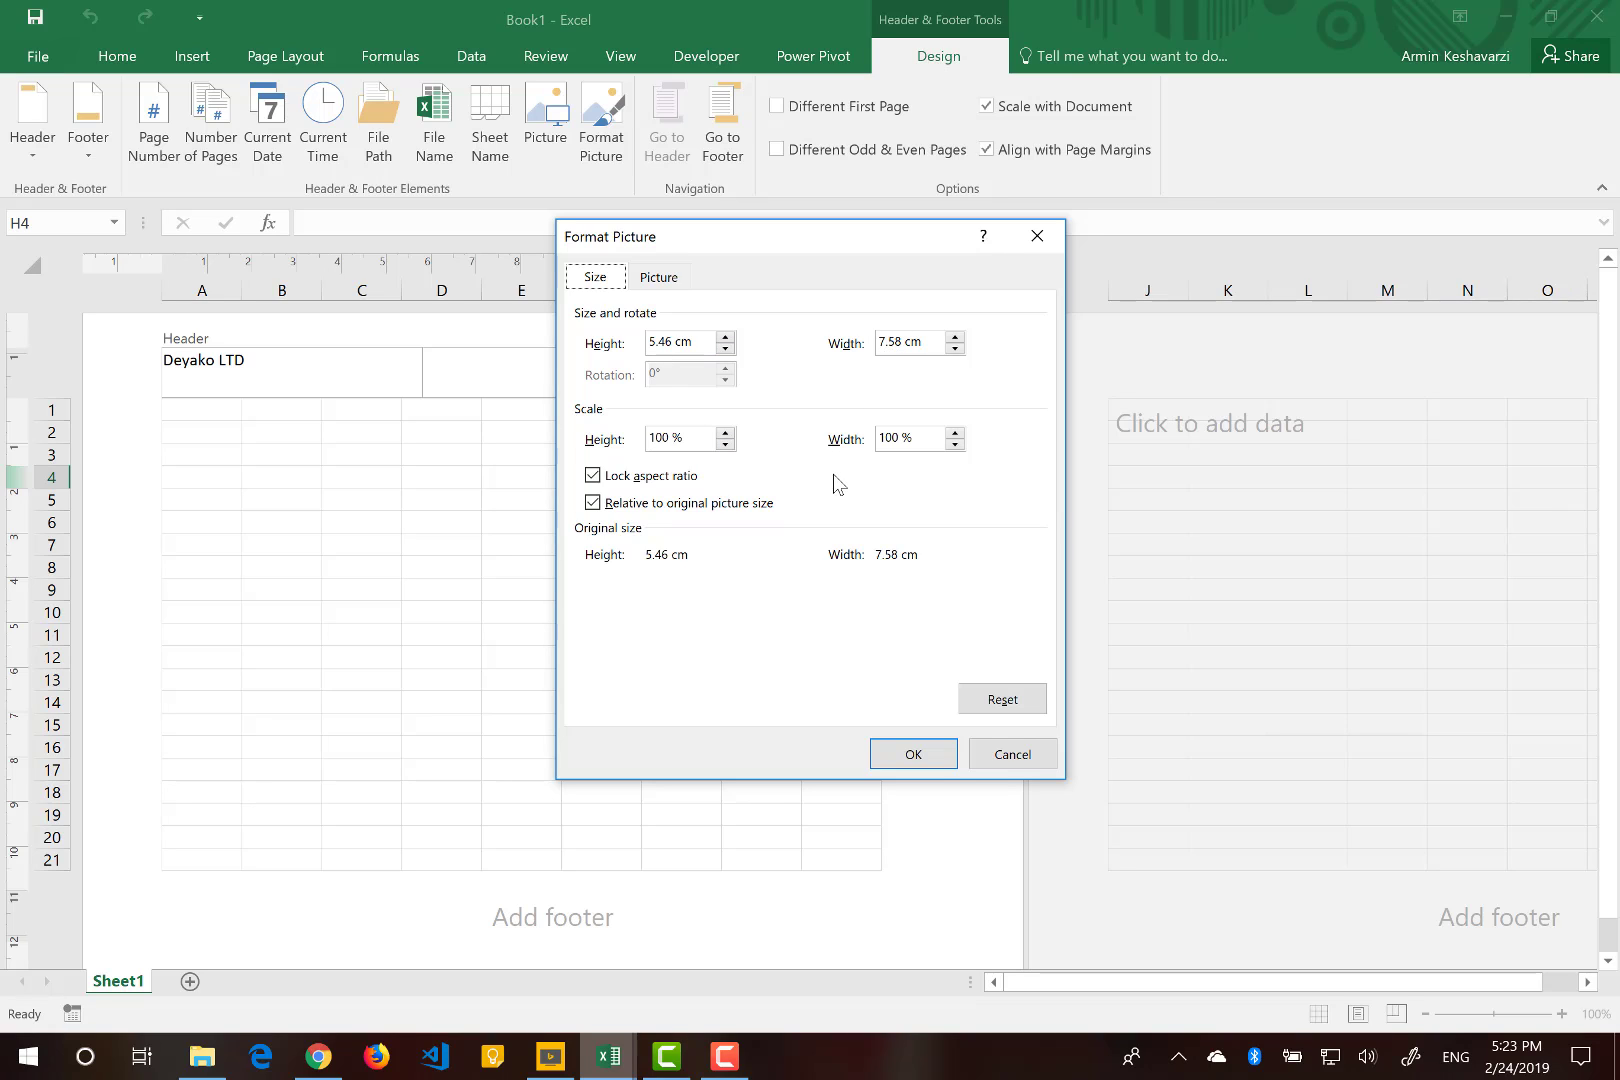
{"action": "left_click", "coordinate": [886, 341]}
{"action": "key", "text": "BackSpace"}
{"action": "type", "text": "1"}
{"action": "double_click", "coordinate": [897, 345]}
{"action": "type", "text": "1"}
{"action": "left_click", "coordinate": [888, 757]}
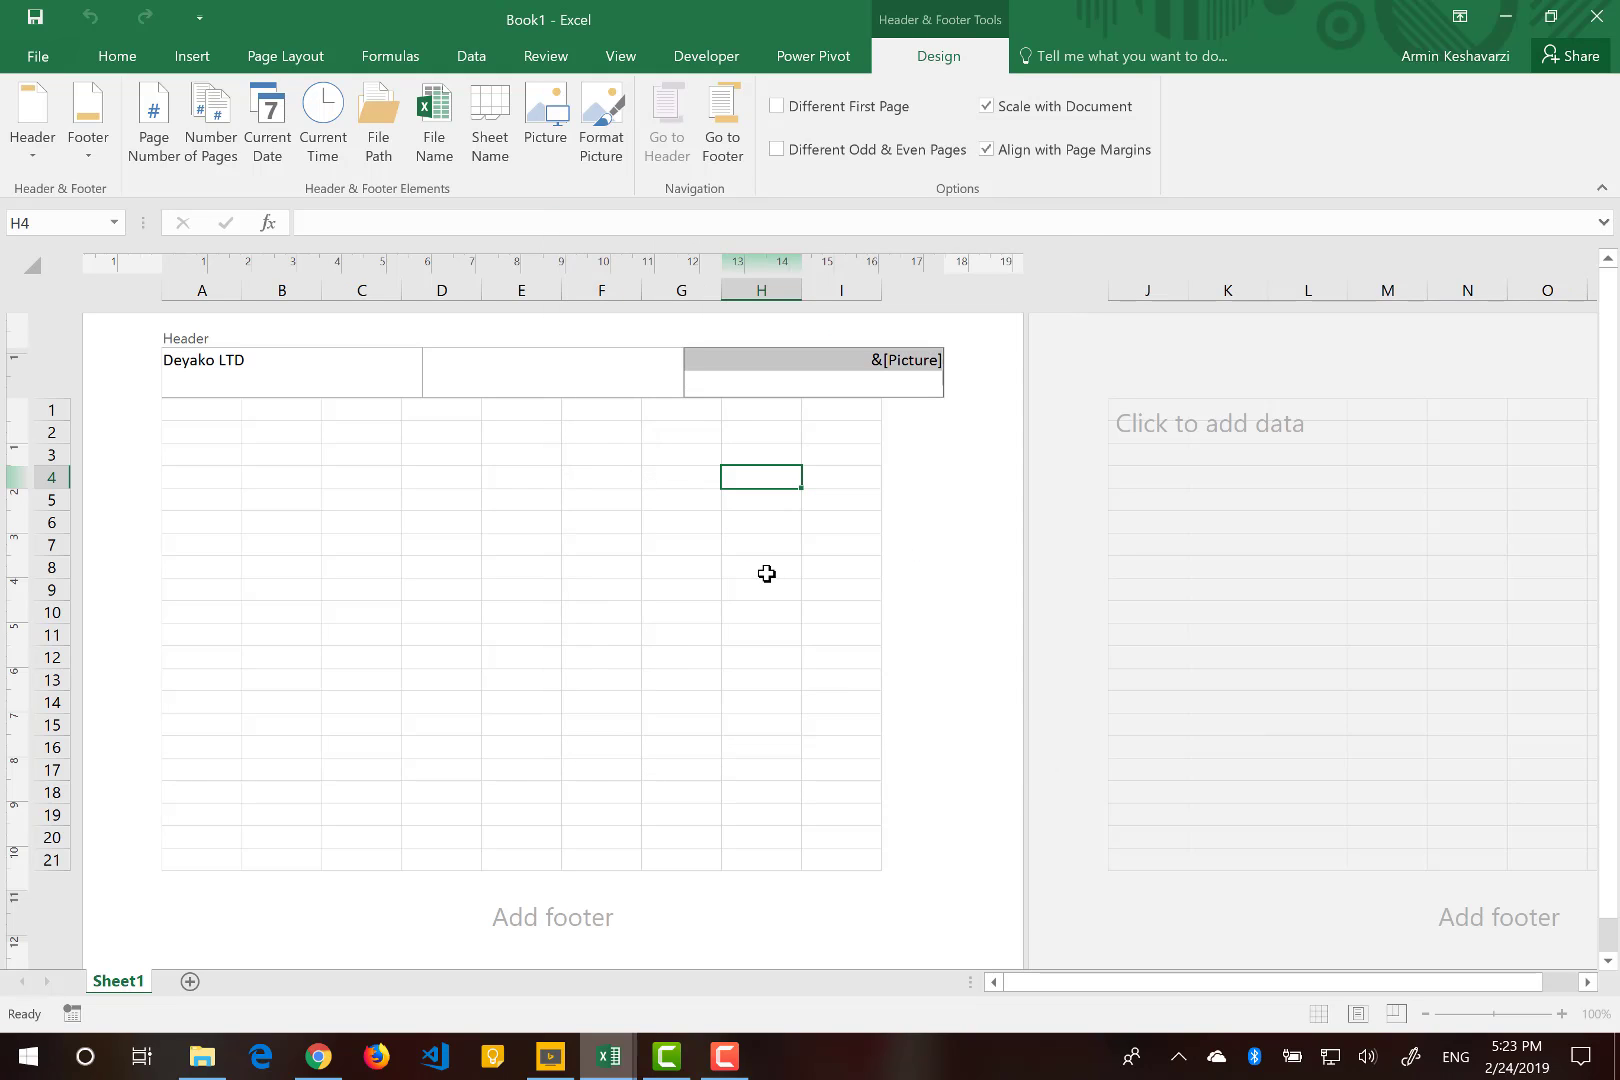
{"action": "left_click", "coordinate": [766, 573]}
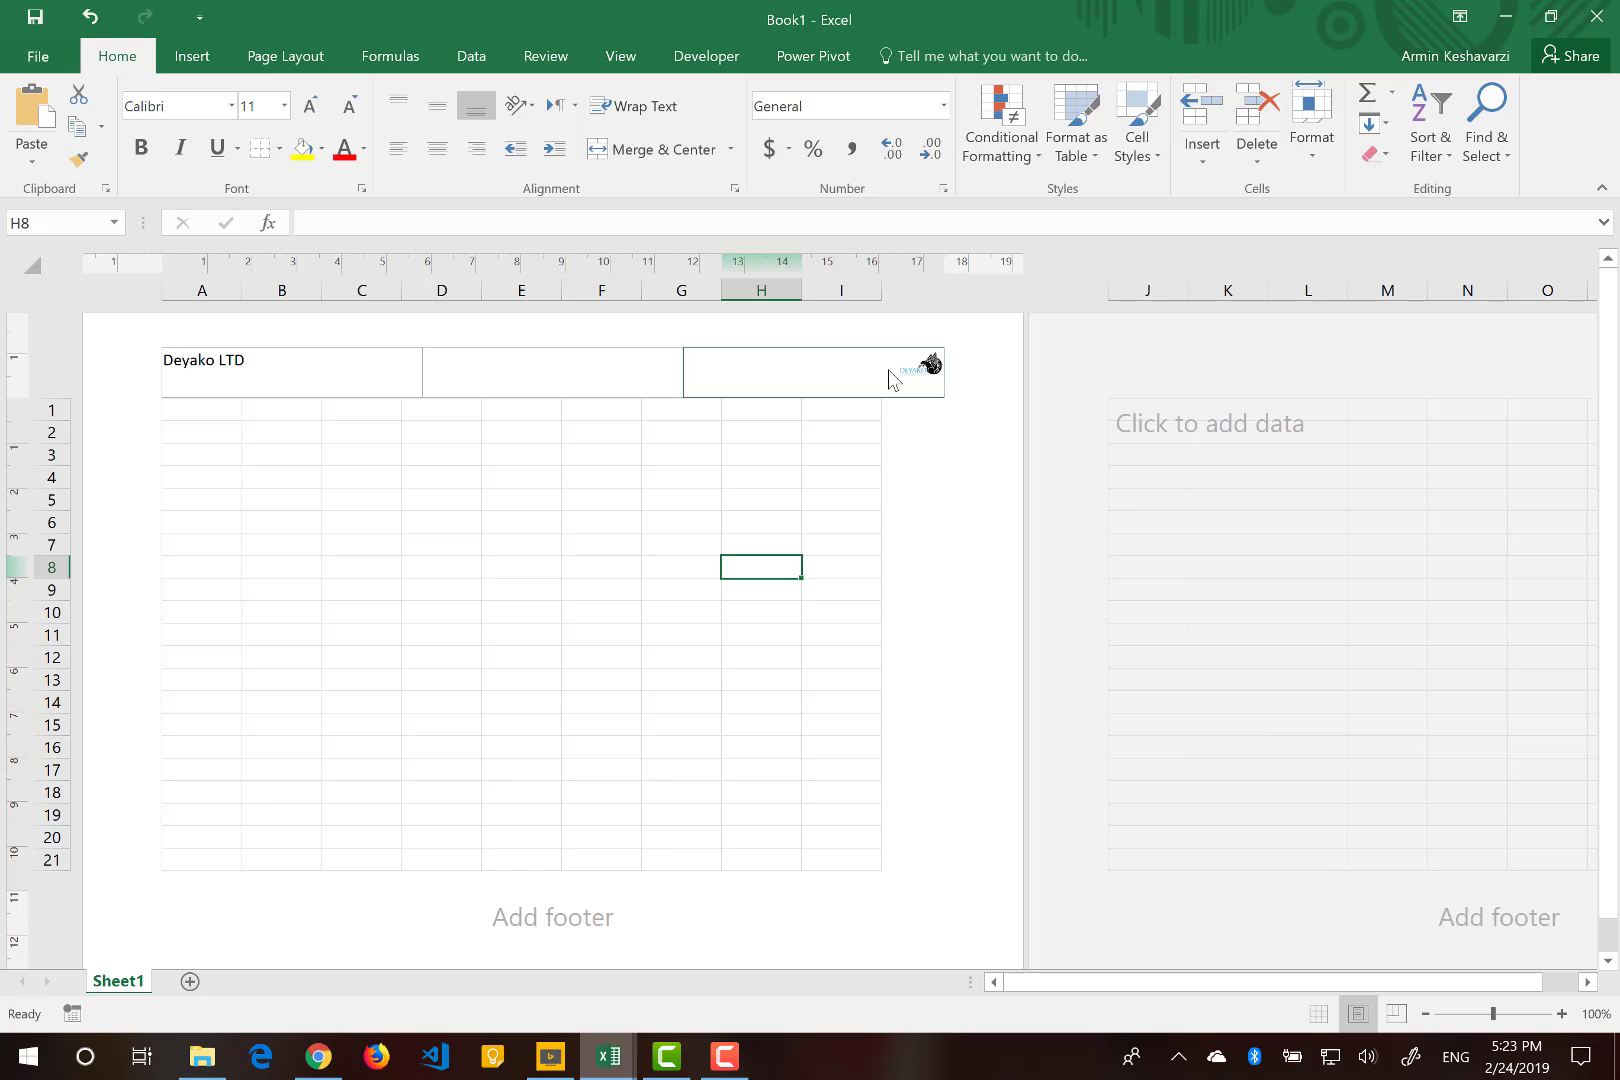
Enlarge the header logo slightly to a width of 1.31 cm.
{"action": "left_click", "coordinate": [890, 375]}
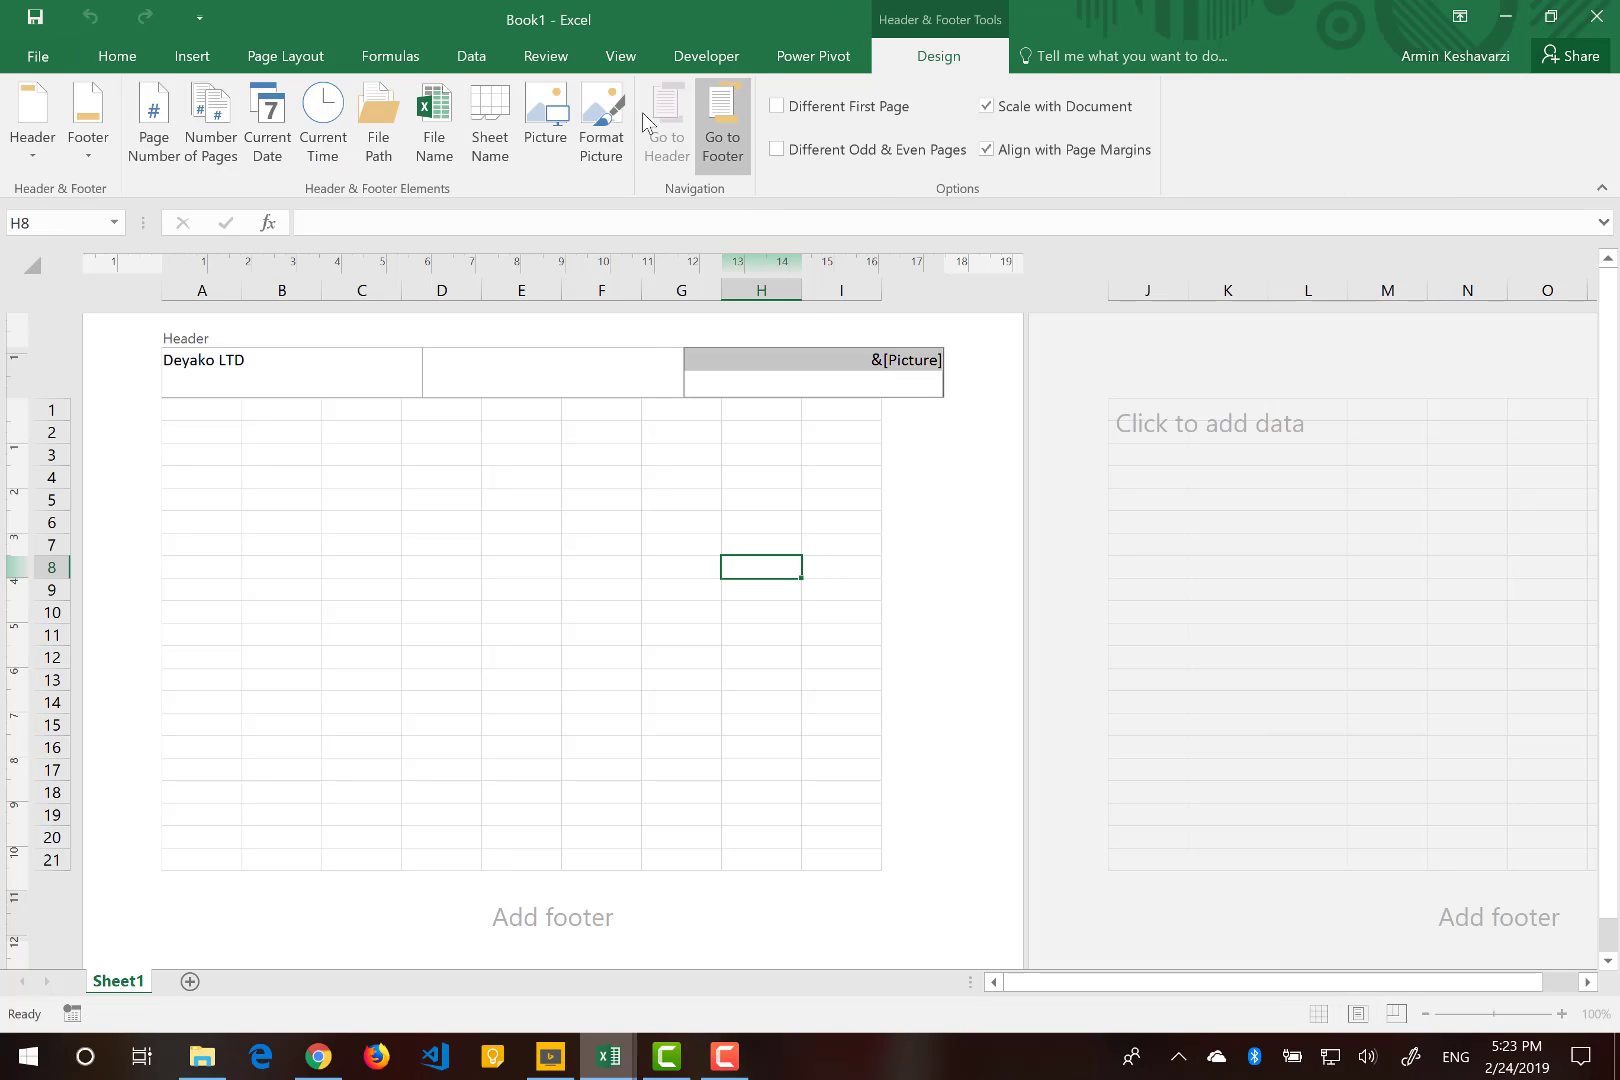
{"action": "left_click", "coordinate": [613, 140]}
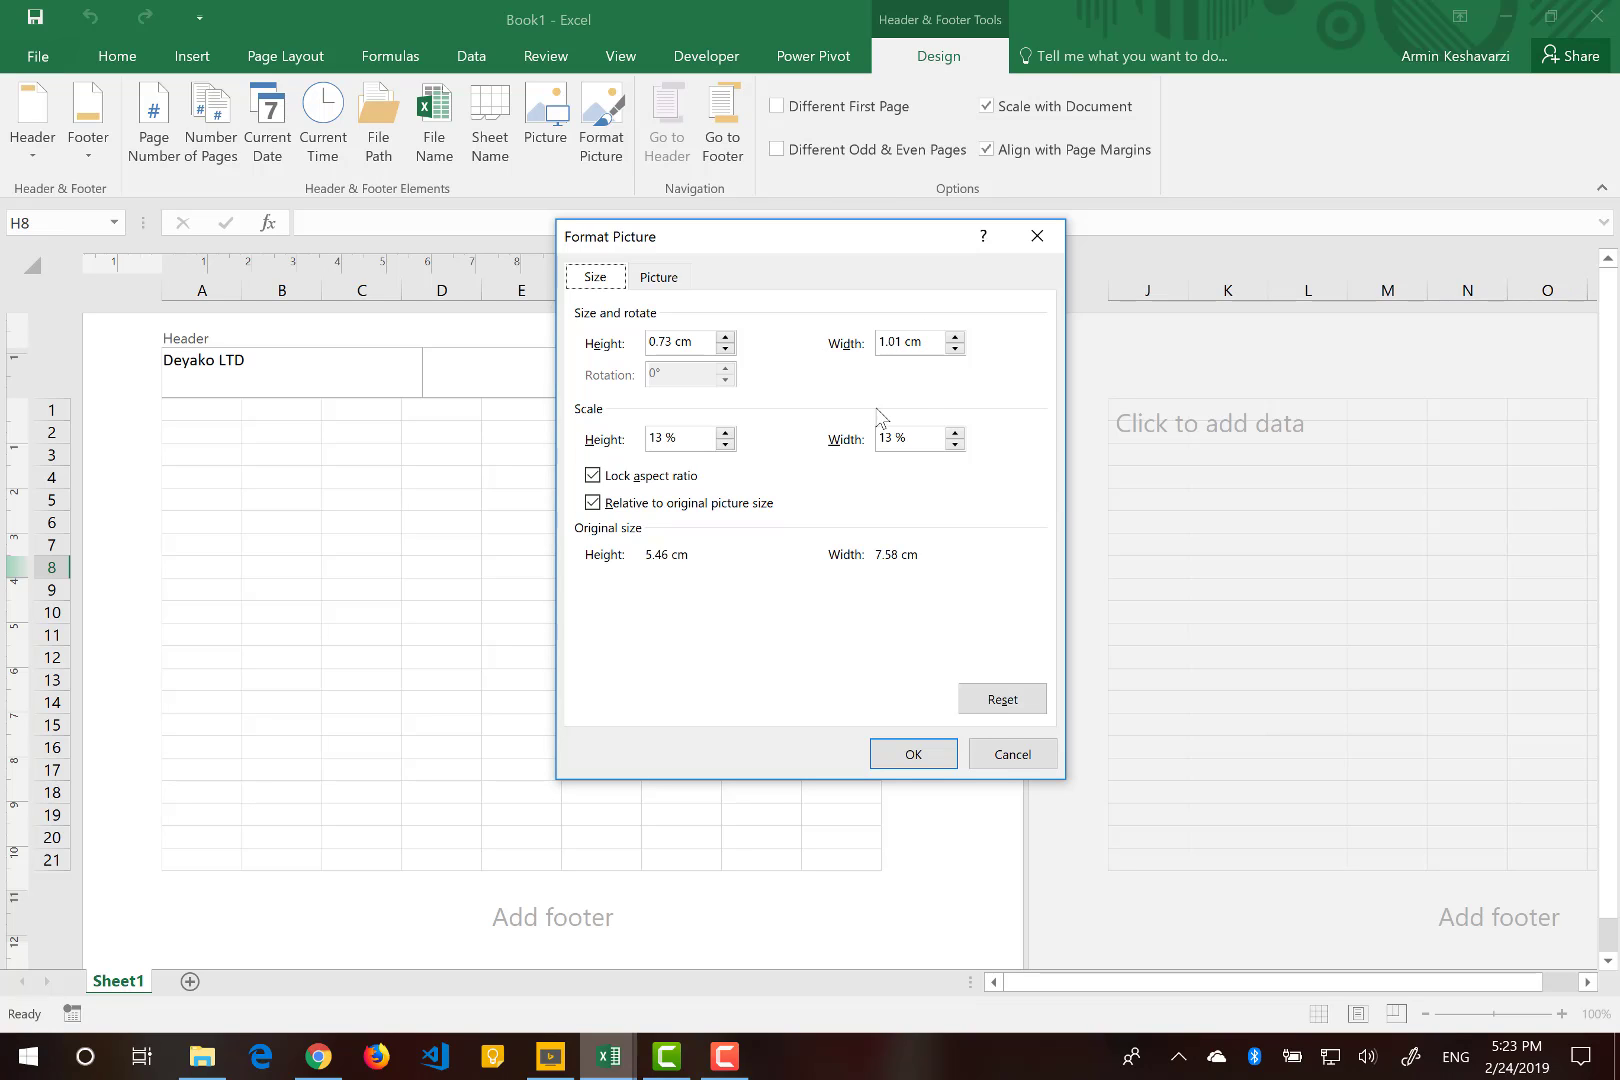
{"action": "left_click", "coordinate": [955, 338]}
{"action": "left_click", "coordinate": [955, 338]}
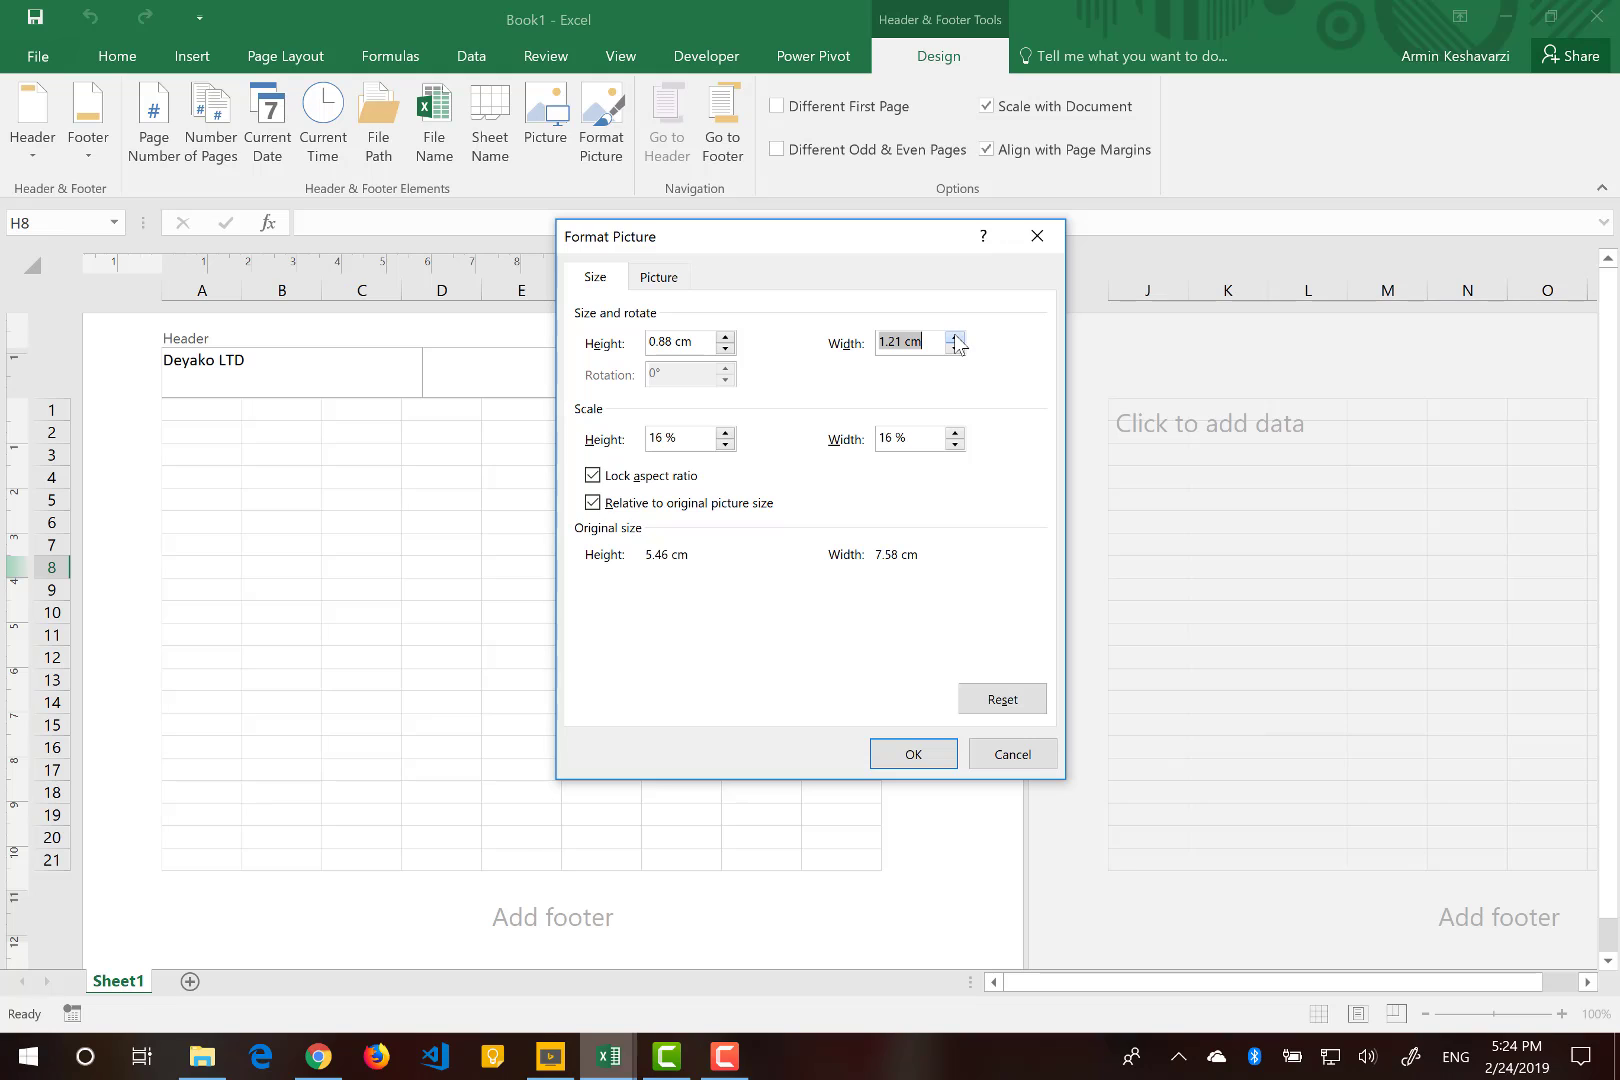
{"action": "left_click", "coordinate": [915, 752]}
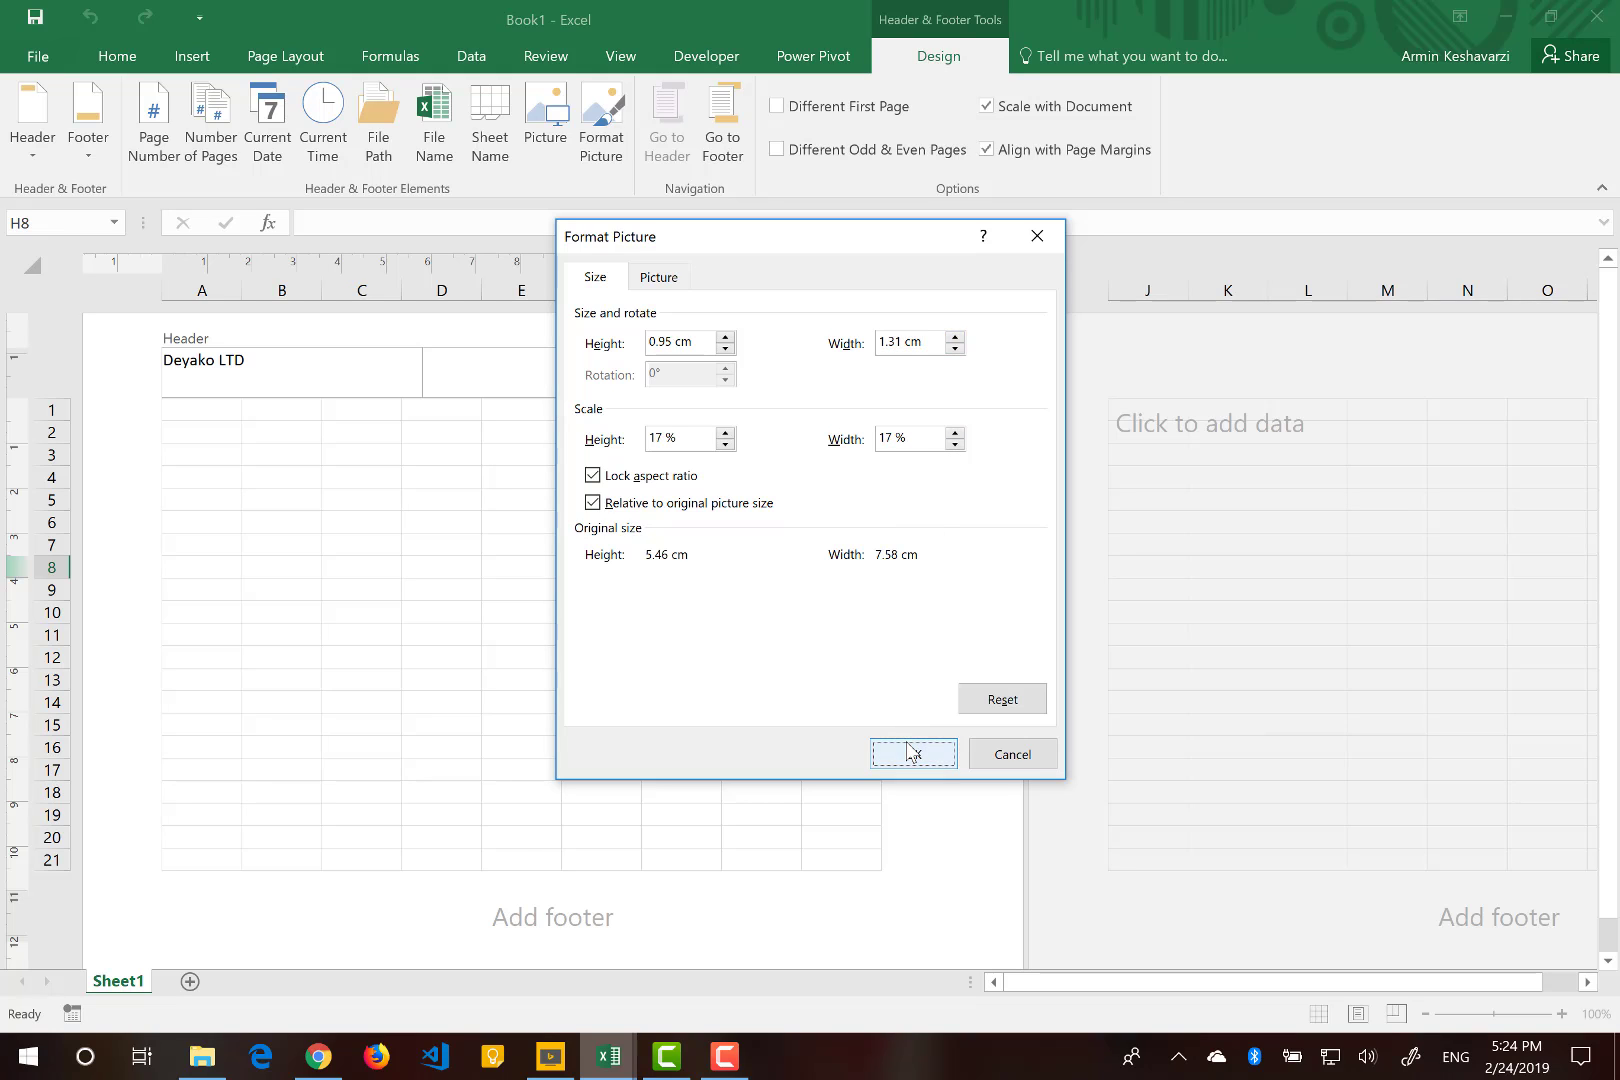
{"action": "left_click", "coordinate": [699, 568]}
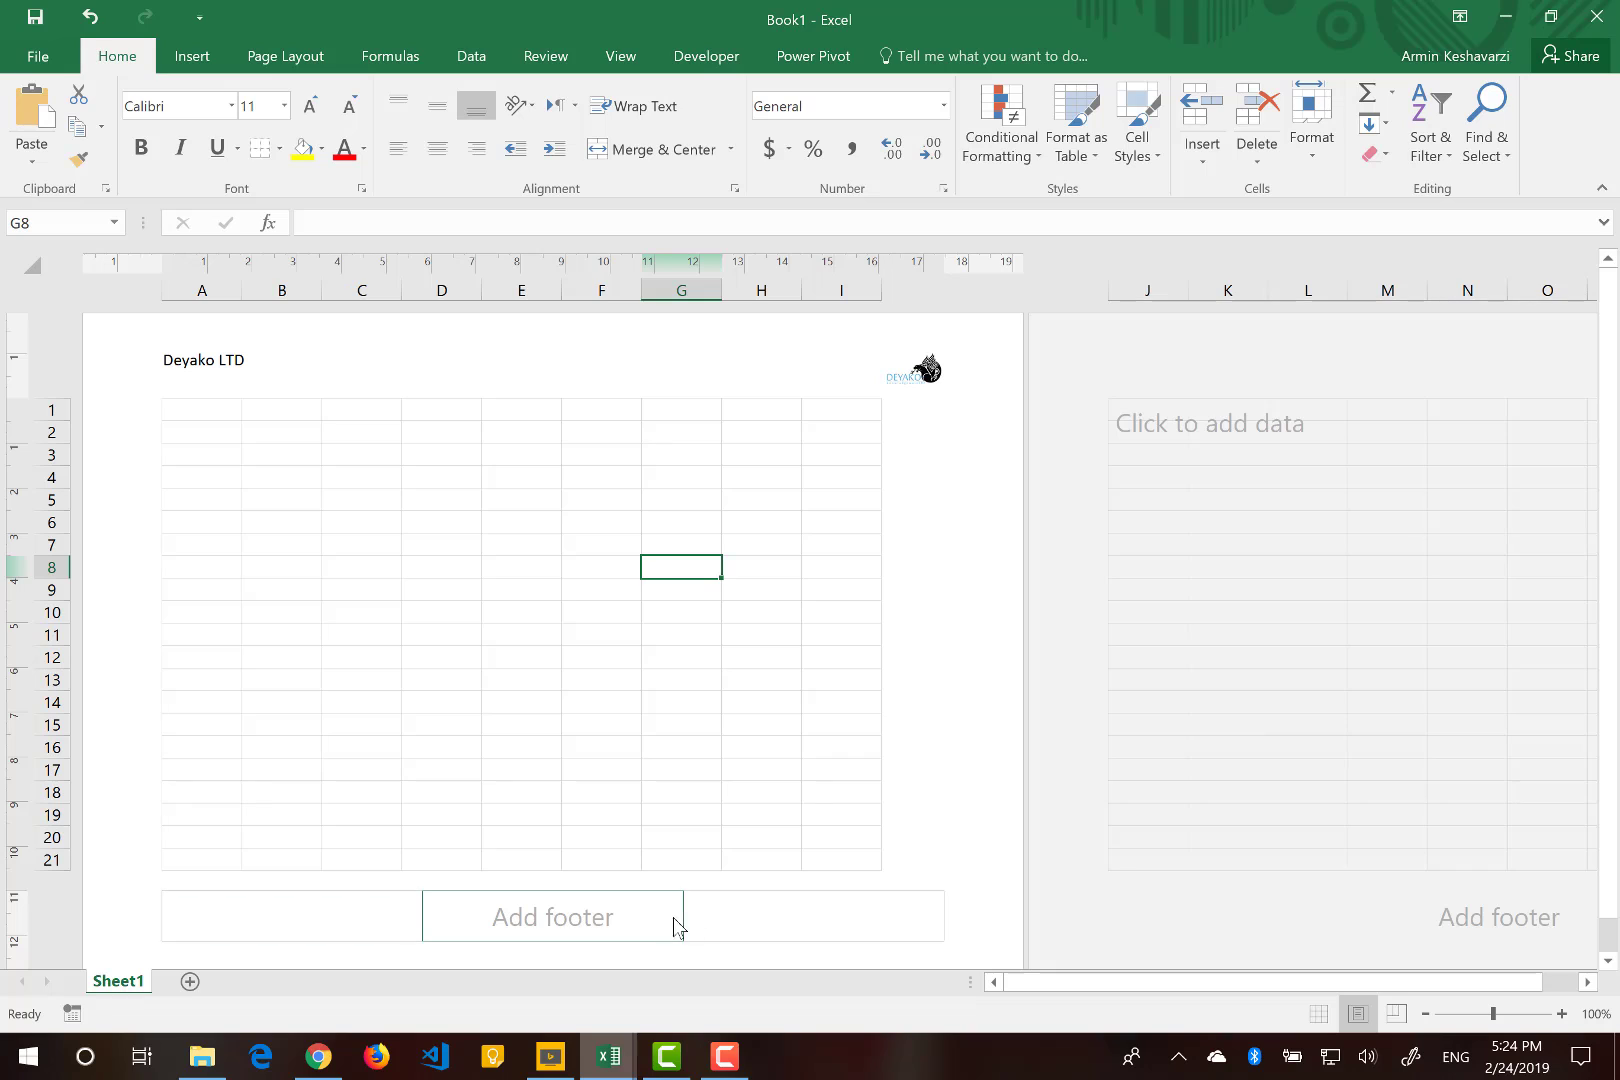
Insert a page number into the right section of the page footer.
{"action": "left_click", "coordinate": [807, 925]}
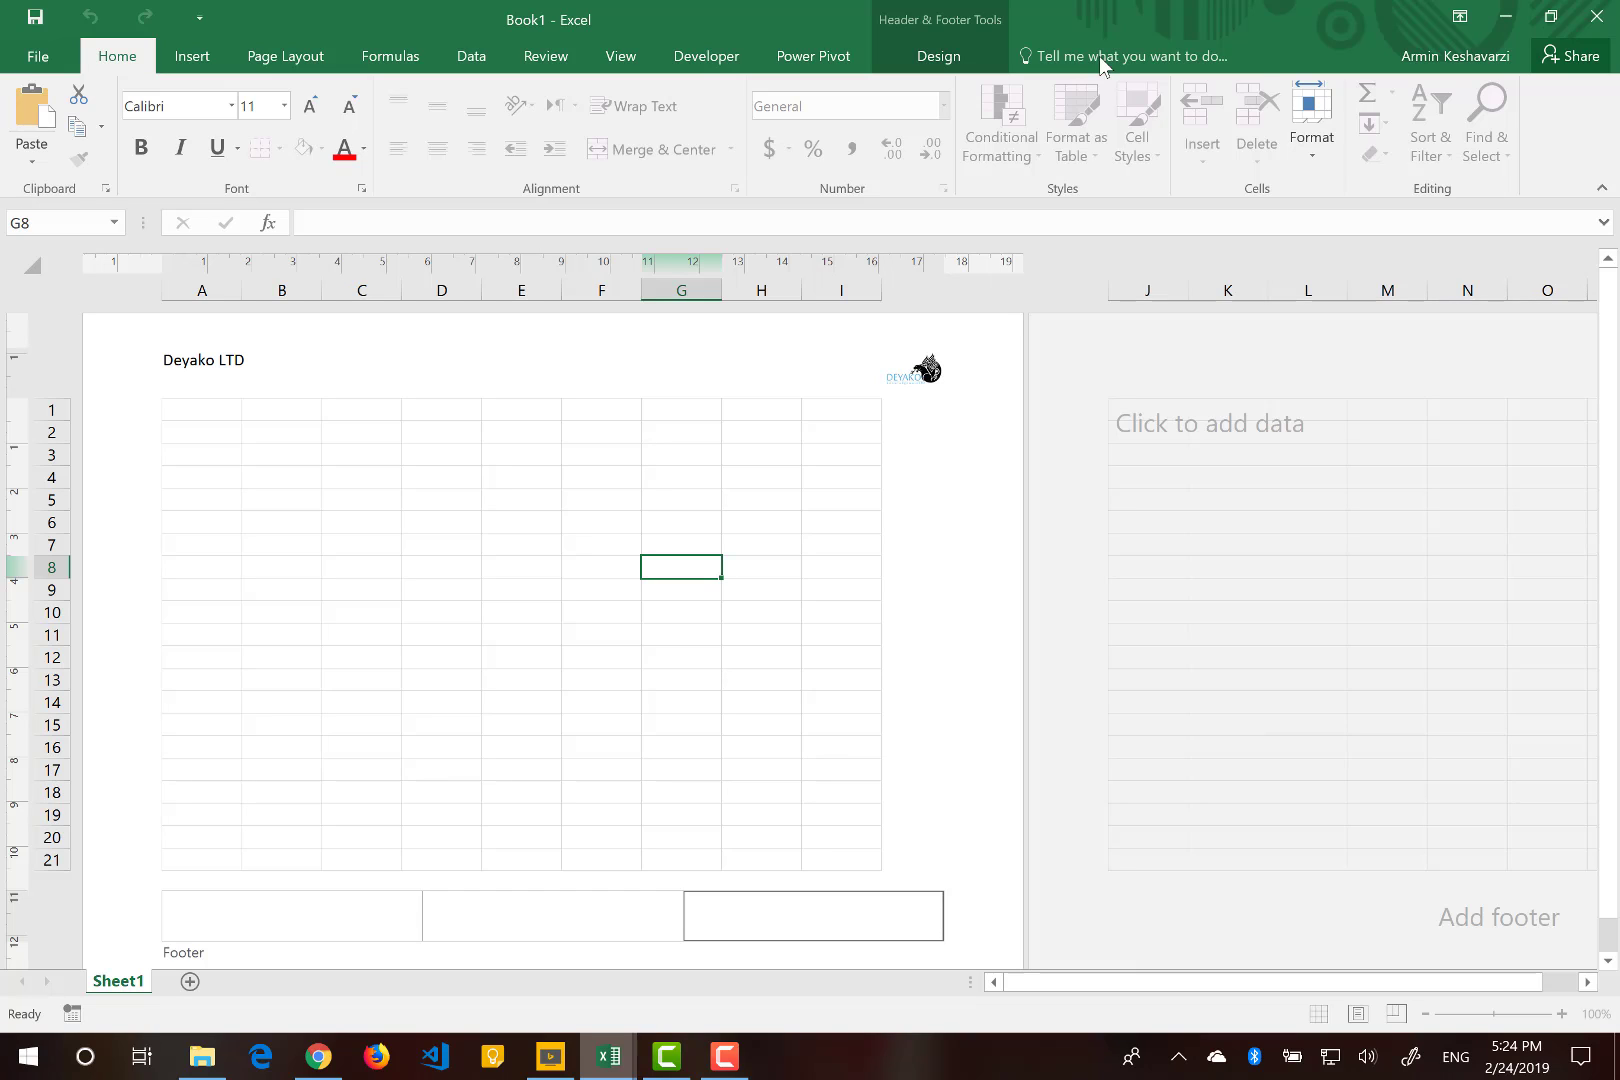
{"action": "left_click", "coordinate": [938, 58]}
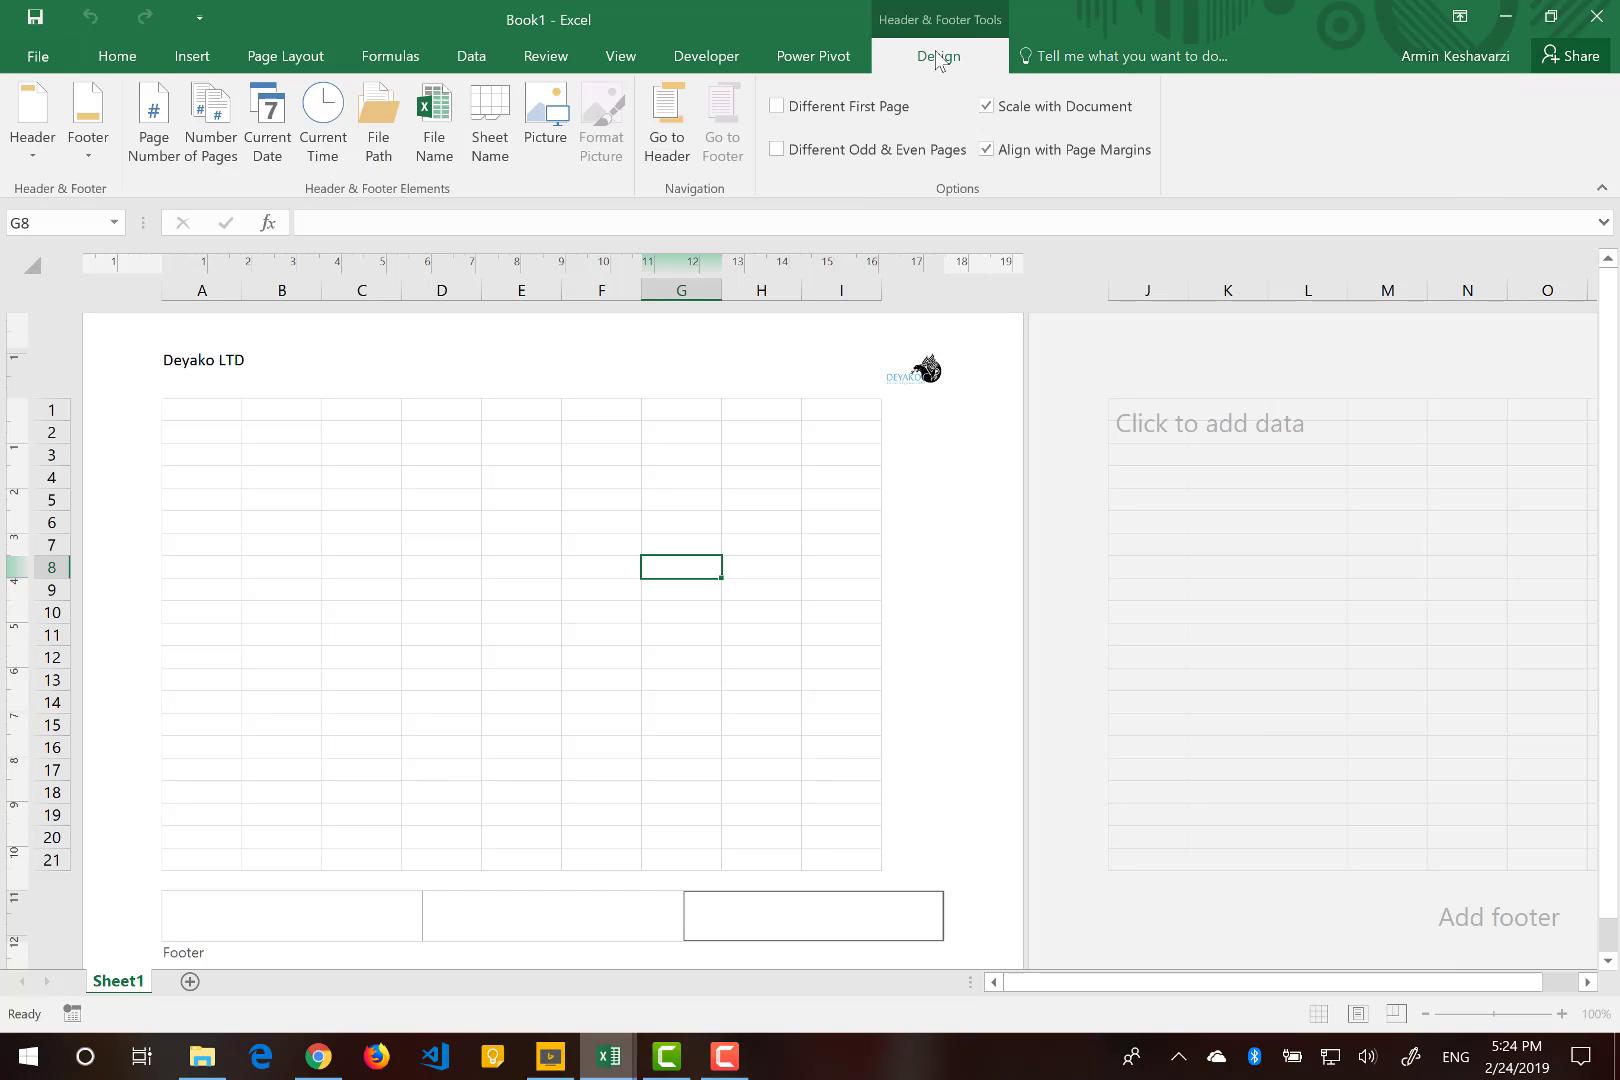
{"action": "left_click", "coordinate": [151, 122]}
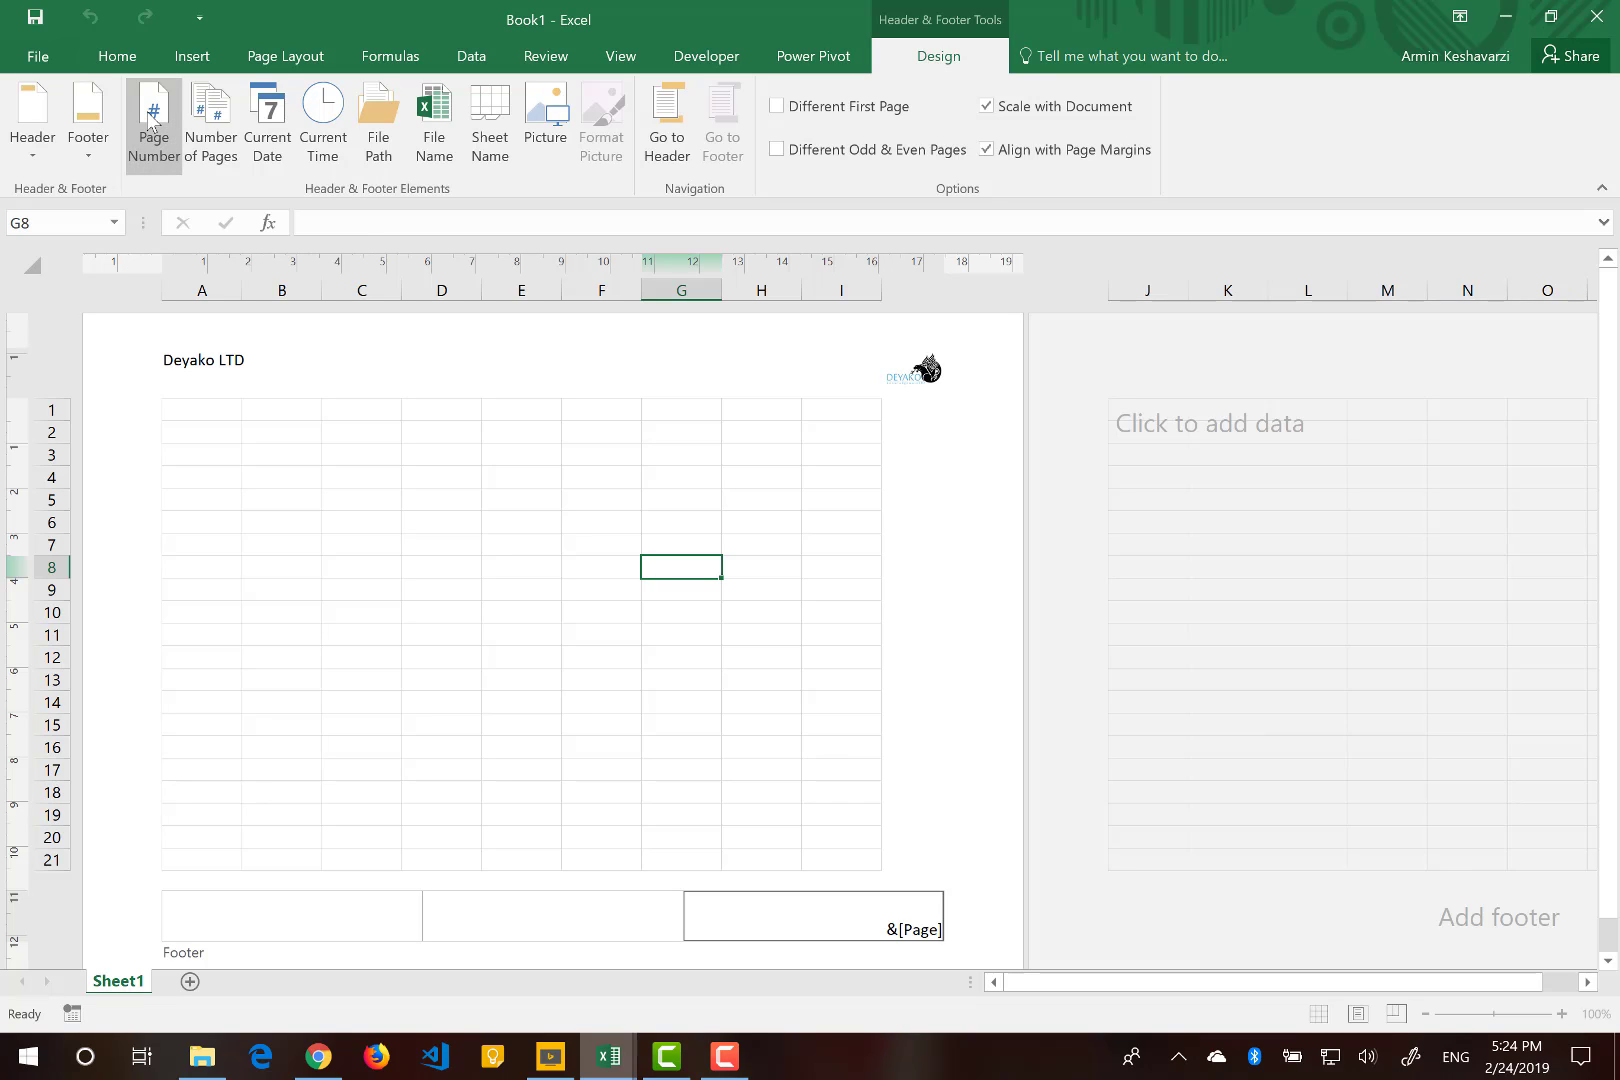
{"action": "left_click", "coordinate": [344, 630]}
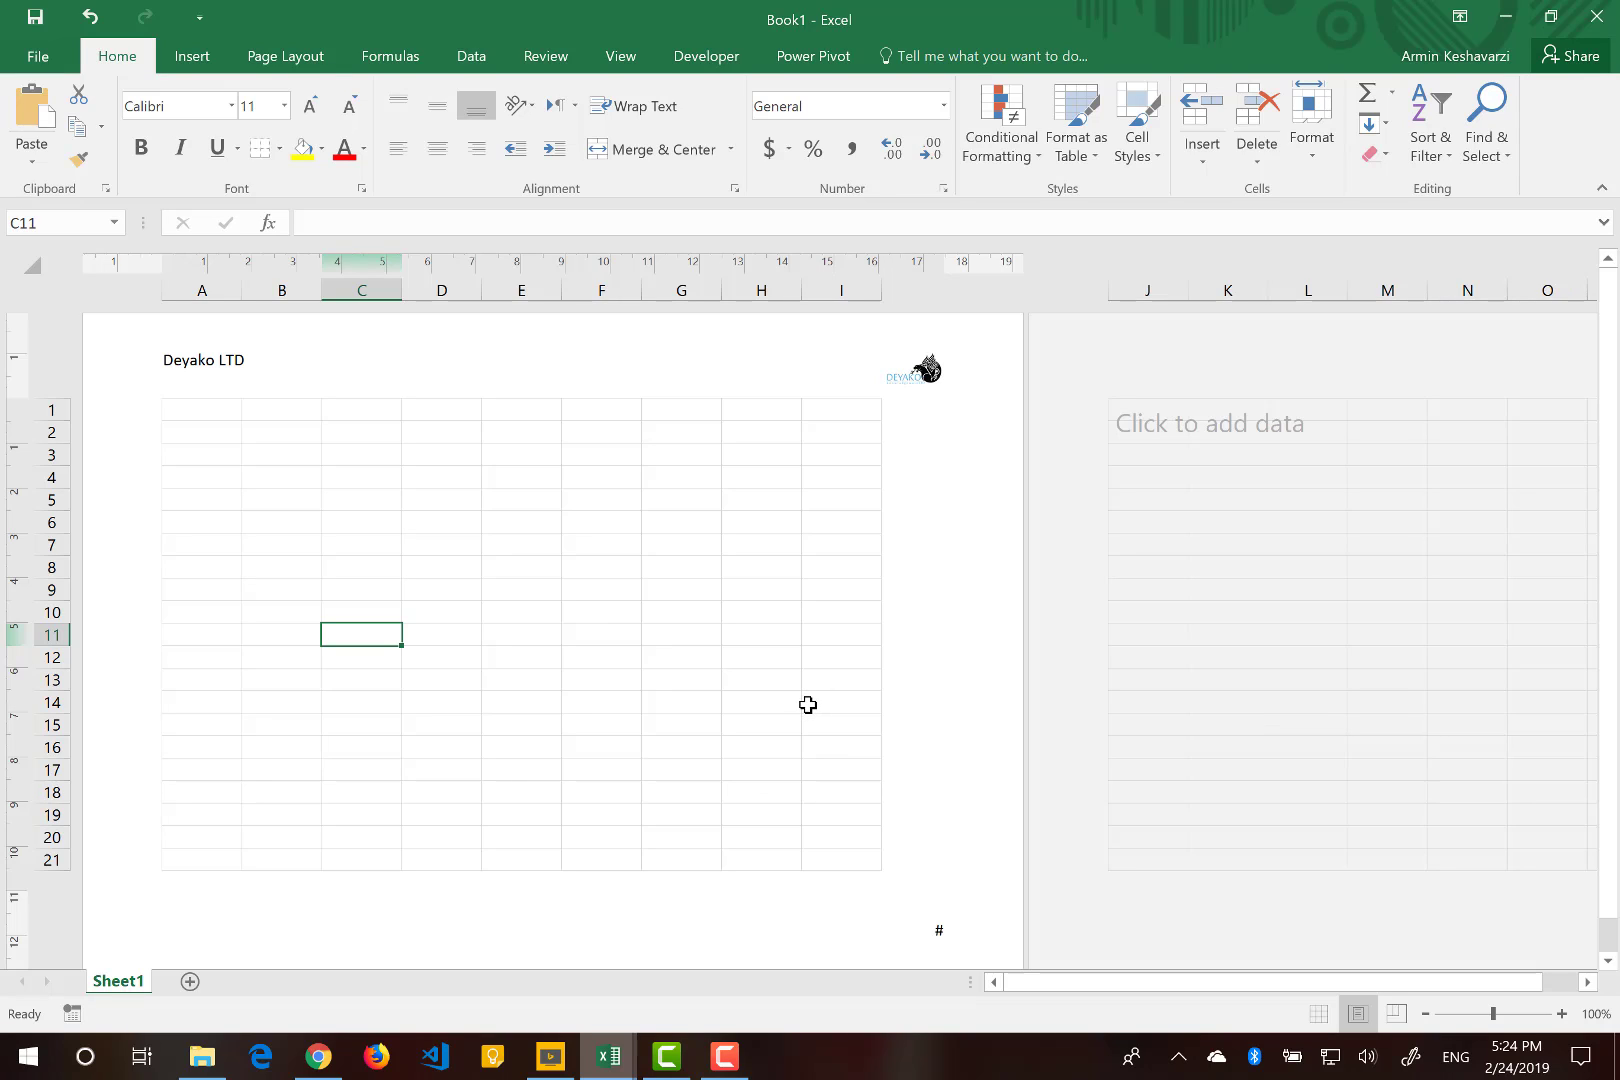
Enter 1 in cell A1 on the first page.
{"action": "left_click", "coordinate": [202, 413]}
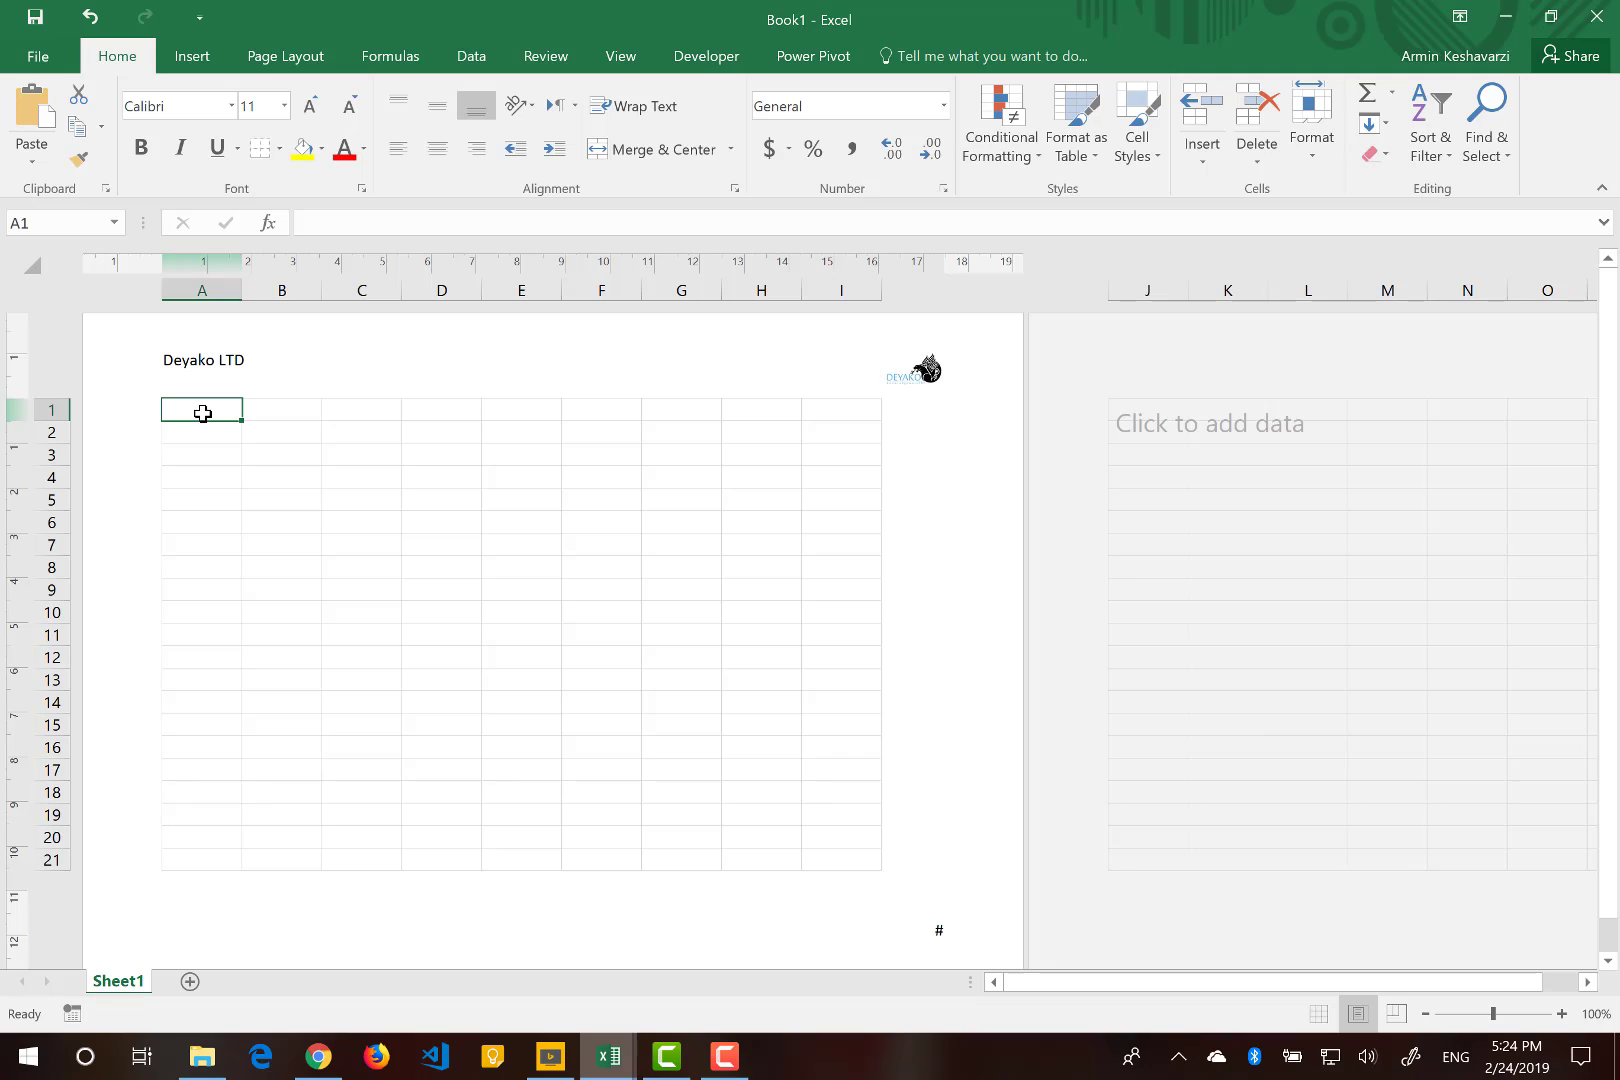
{"action": "type", "text": "1"}
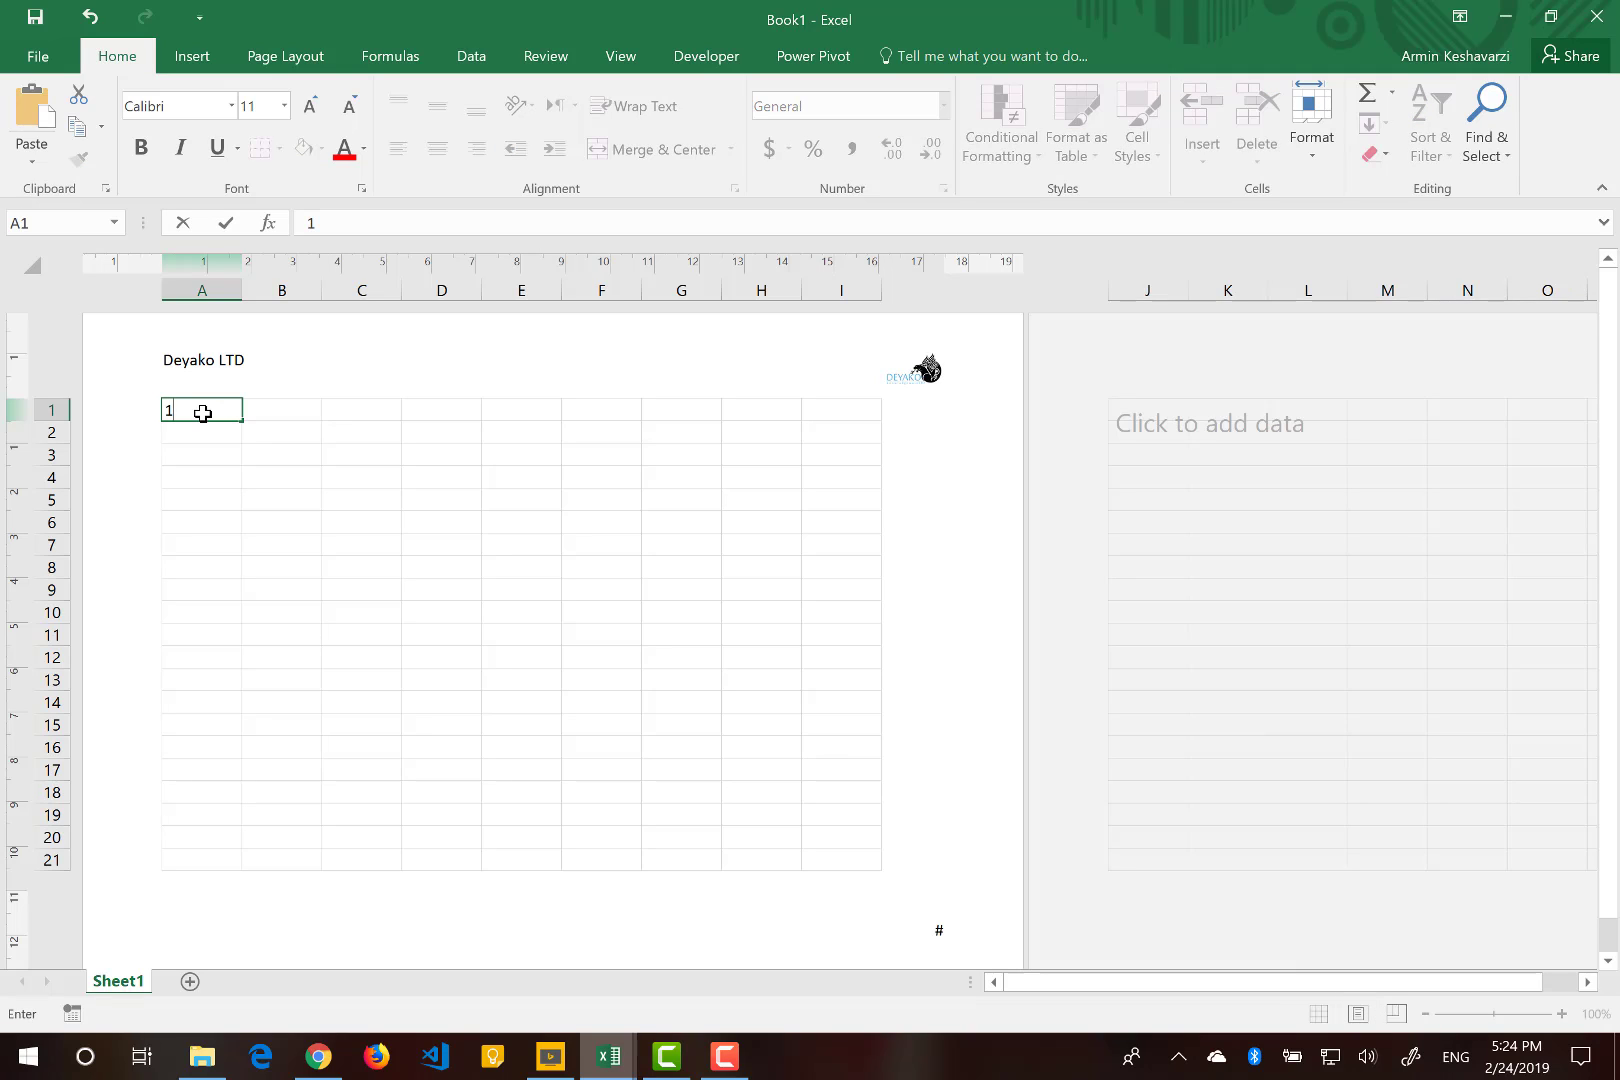
{"action": "key", "text": "Return"}
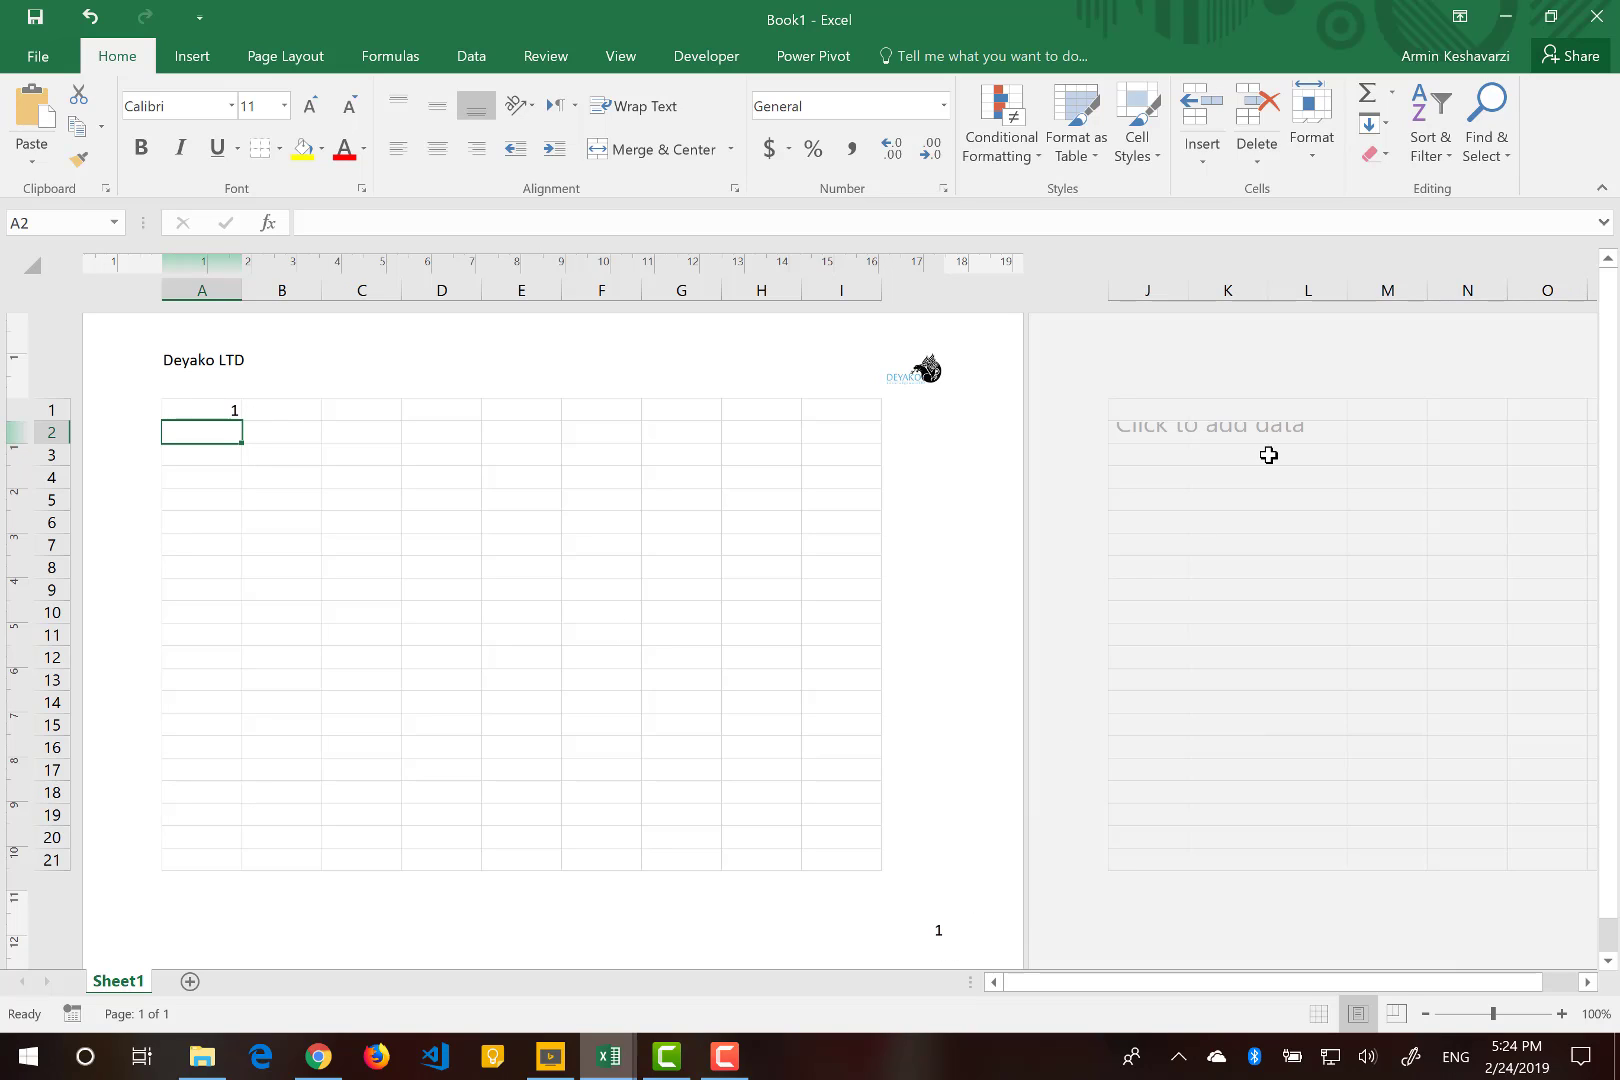
Enter 2 in cell K1 to create a second page, then clear that cell again.
{"action": "left_click", "coordinate": [1227, 517]}
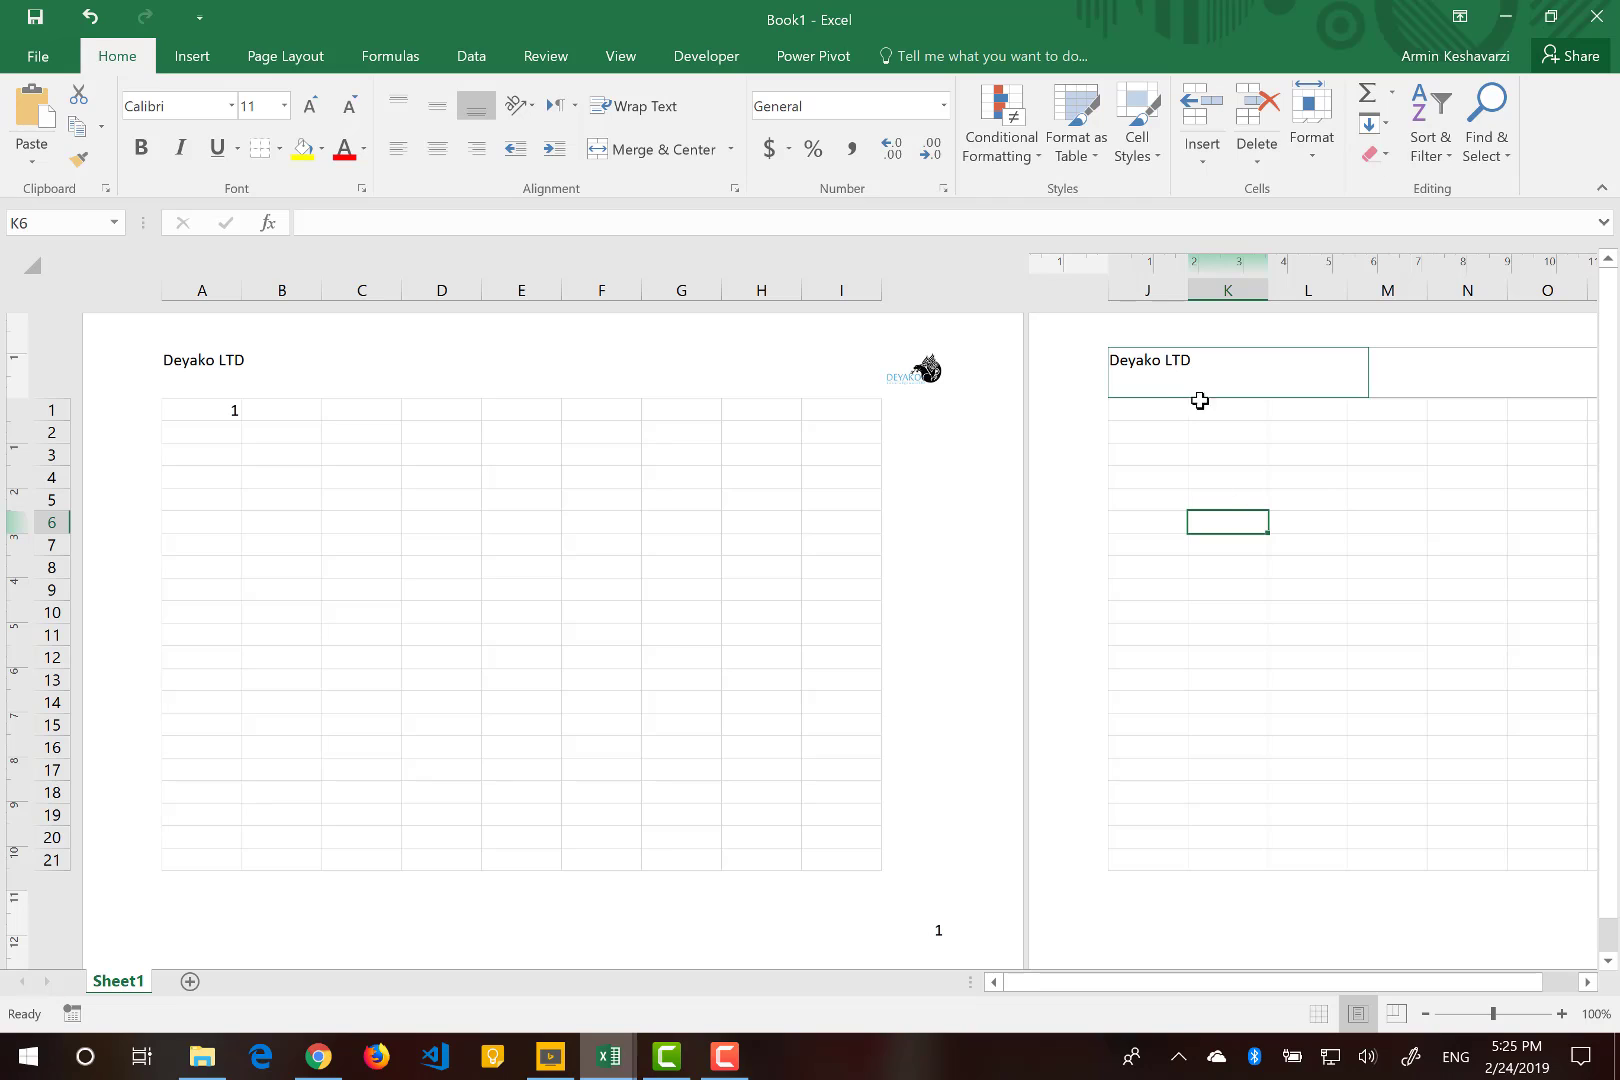
{"action": "left_click", "coordinate": [1193, 414]}
{"action": "type", "text": "2"}
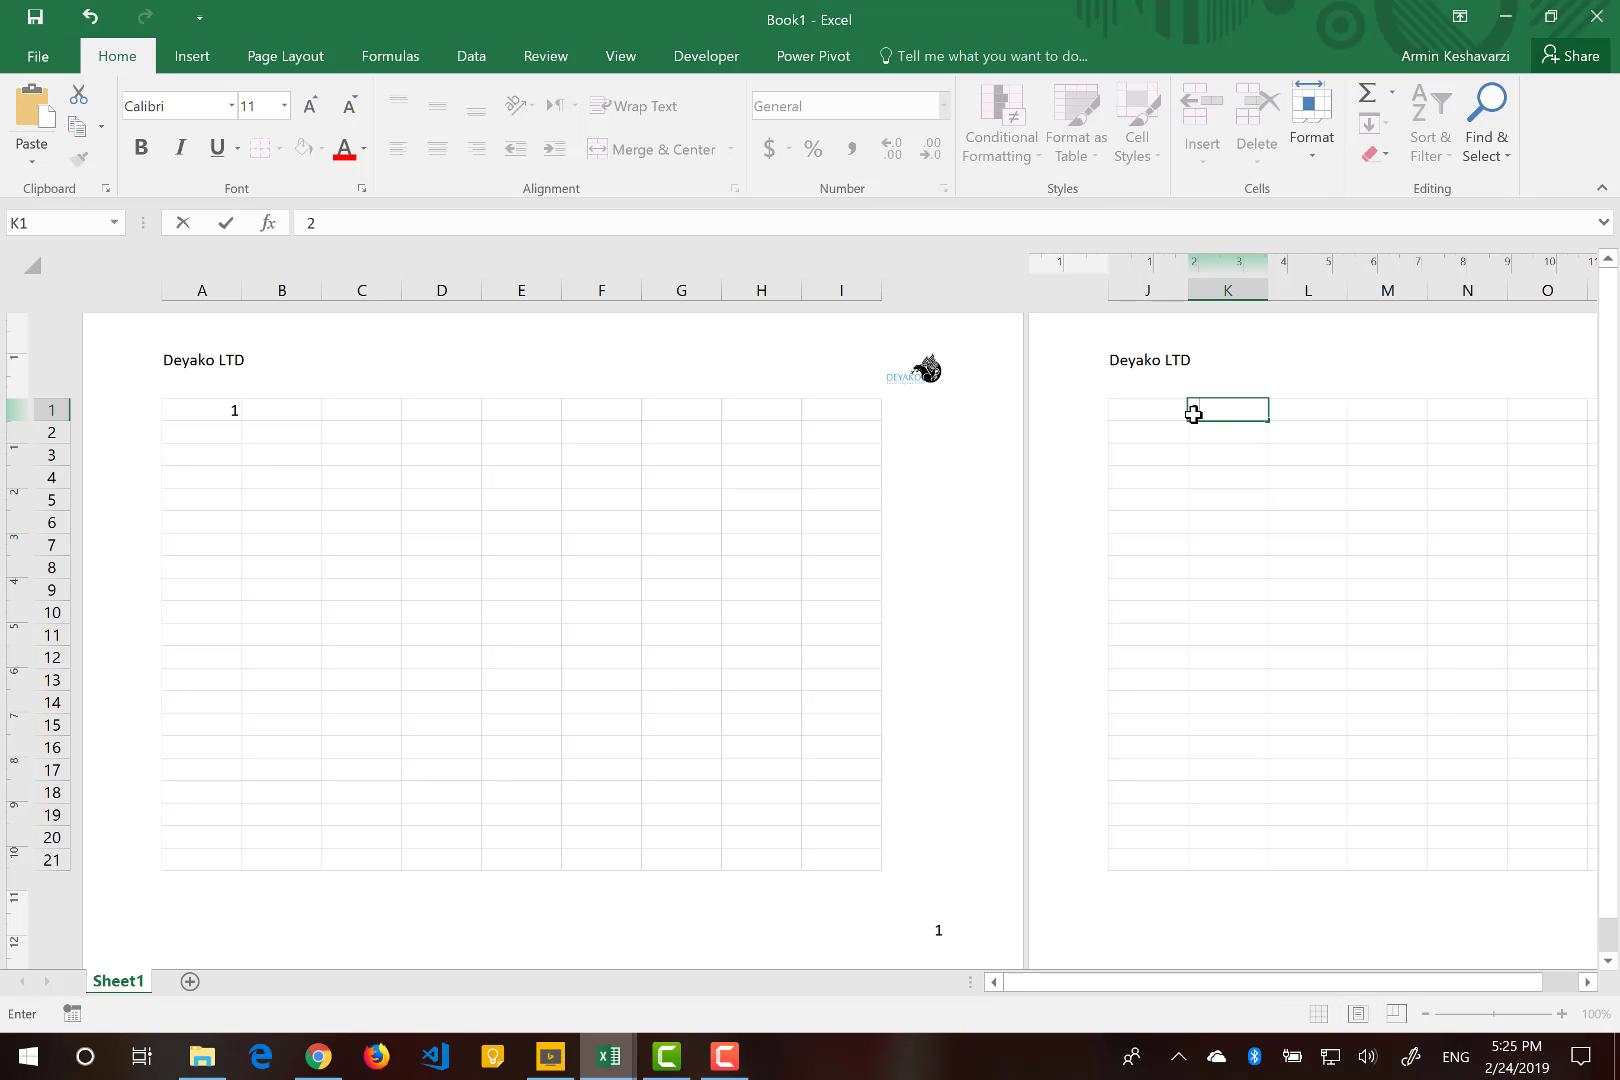
{"action": "left_click", "coordinate": [1270, 531]}
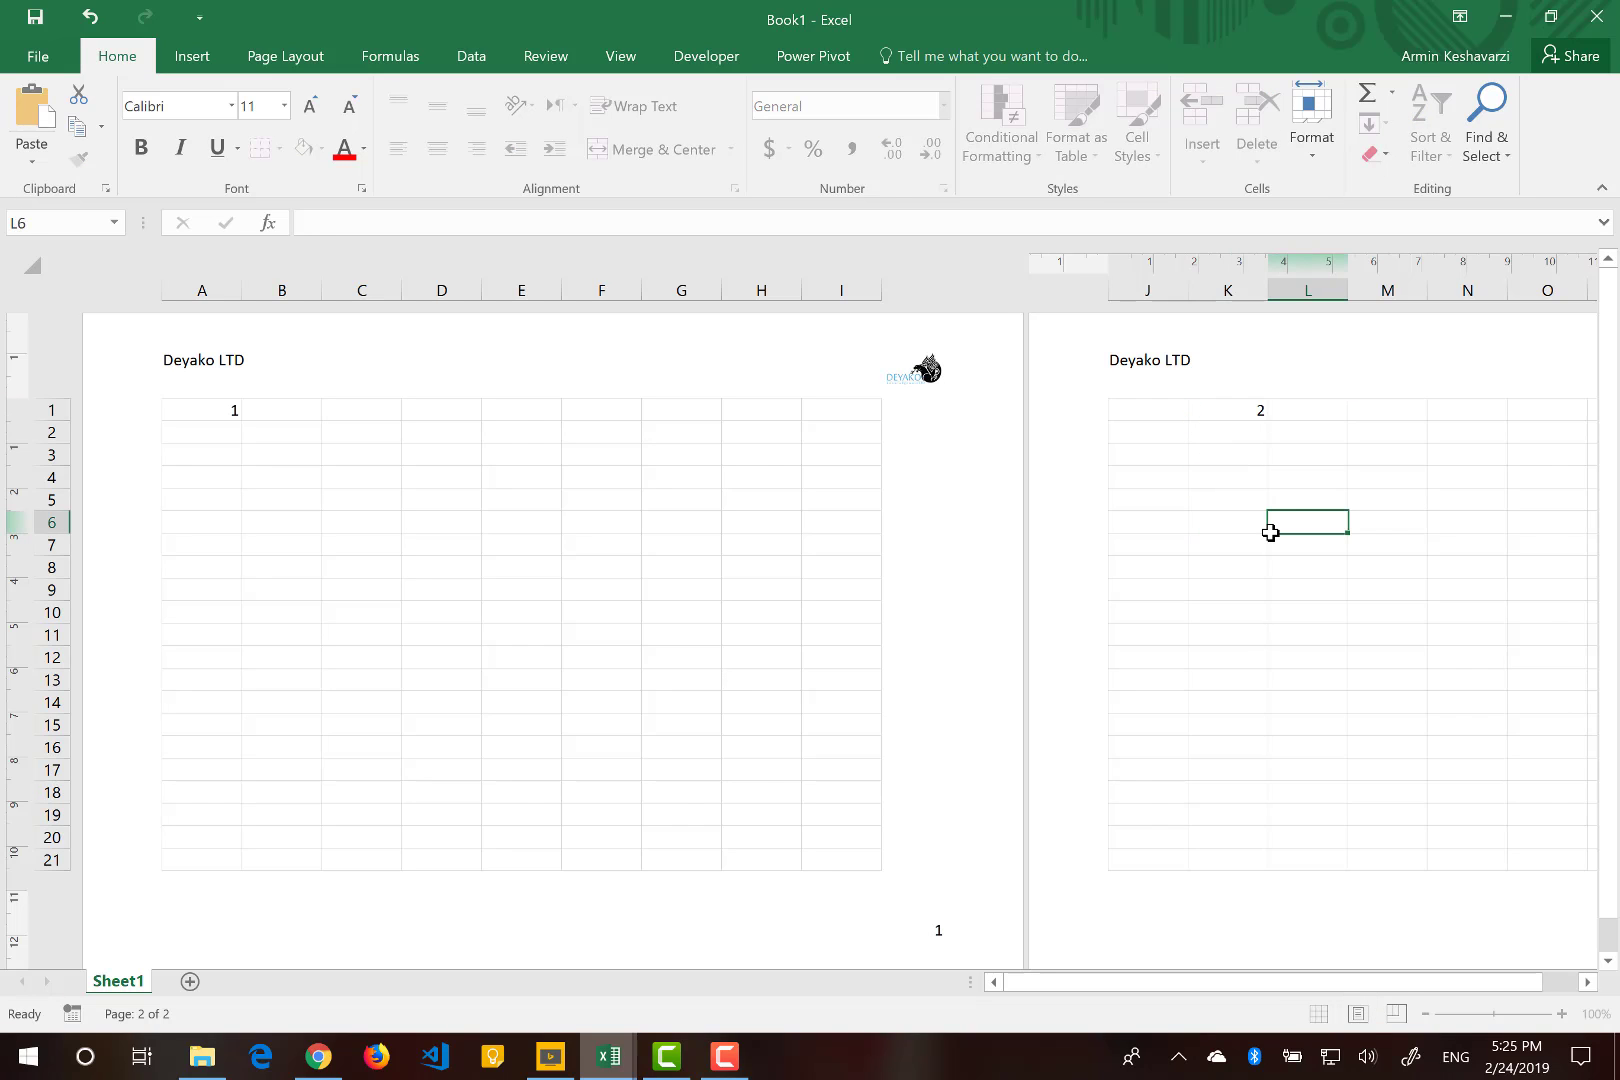
{"action": "scroll", "coordinate": [1270, 532], "scroll_direction": "right", "scroll_amount": 4}
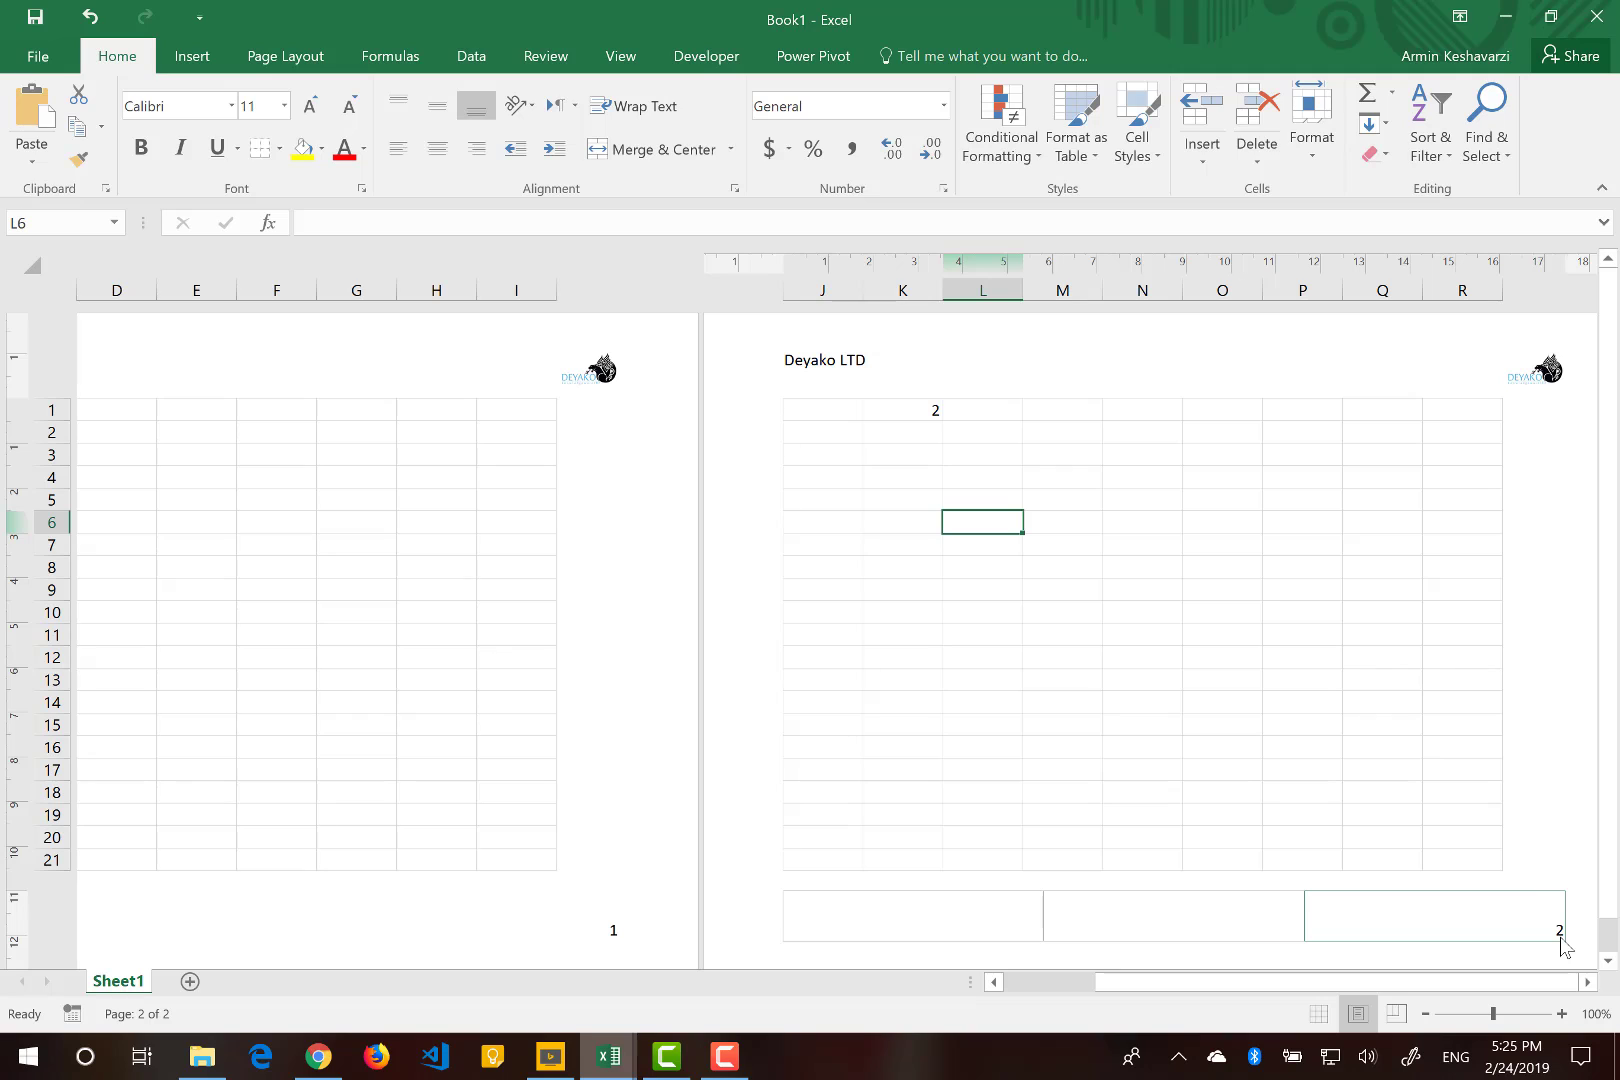
{"action": "left_click", "coordinate": [896, 413]}
{"action": "key", "text": "Delete"}
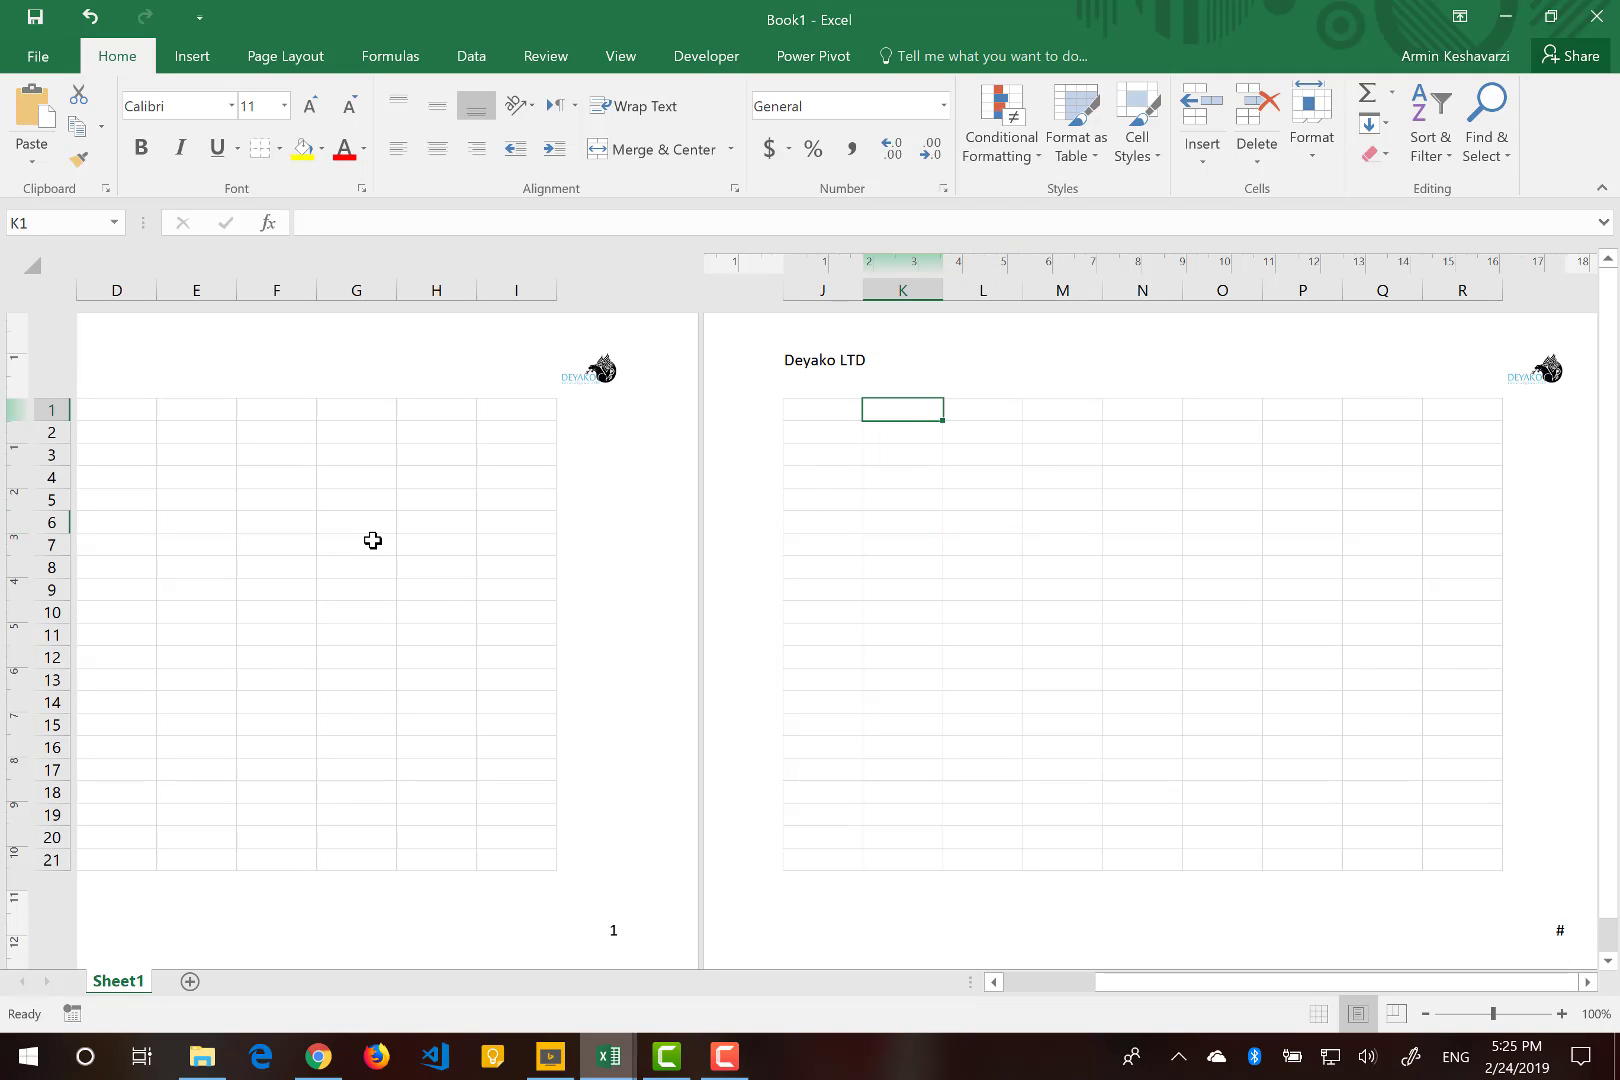
Type Inovice into the center section of the page header.
{"action": "left_click", "coordinate": [373, 540]}
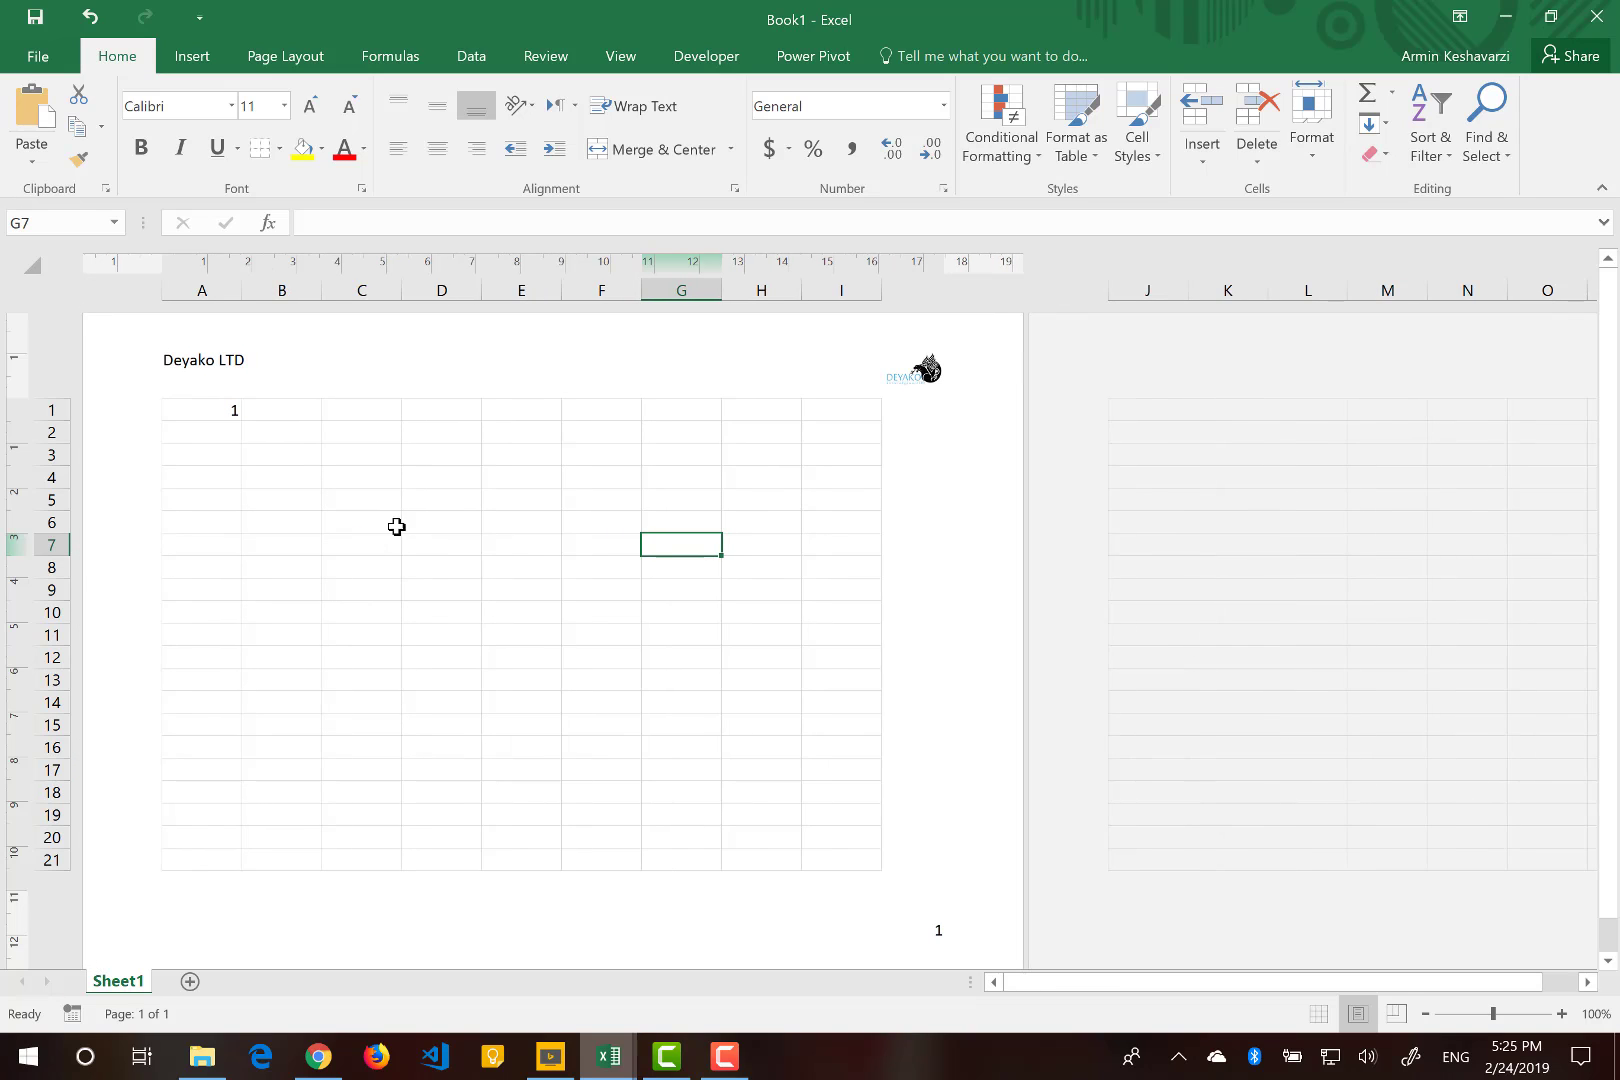
{"action": "left_click", "coordinate": [475, 362]}
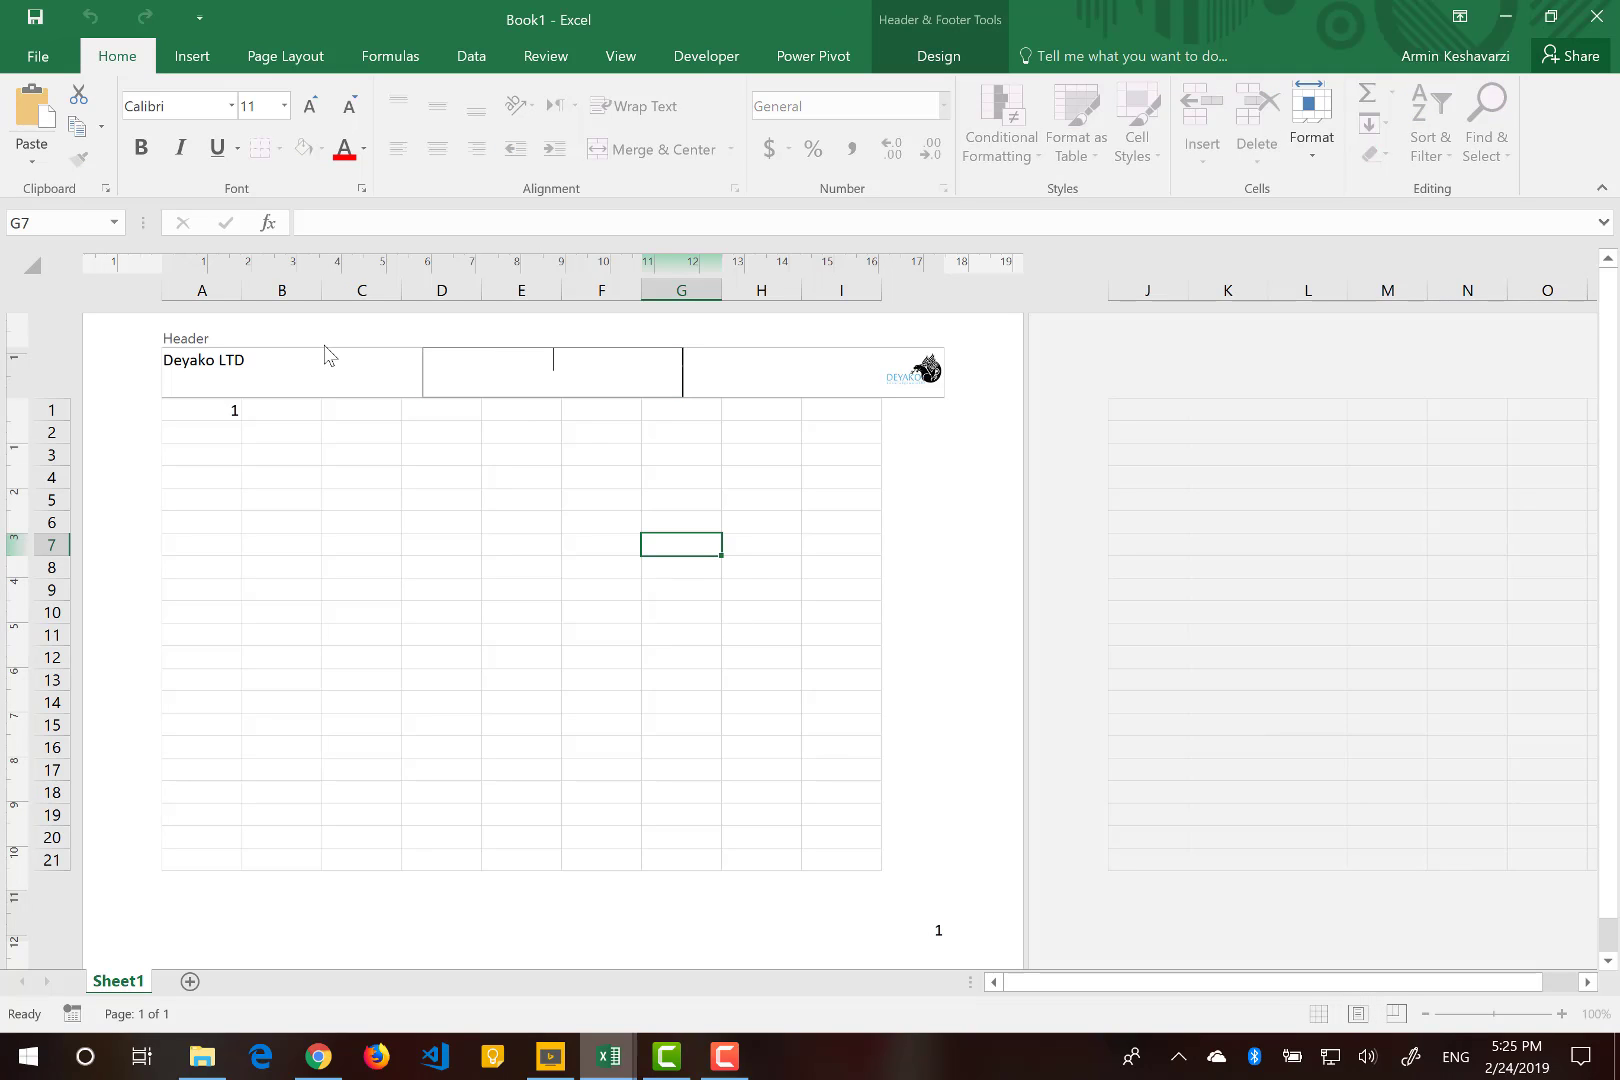
{"action": "type", "text": "Inovice"}
Format the header title Inovice as bold at 16 pt.
{"action": "double_click", "coordinate": [540, 362]}
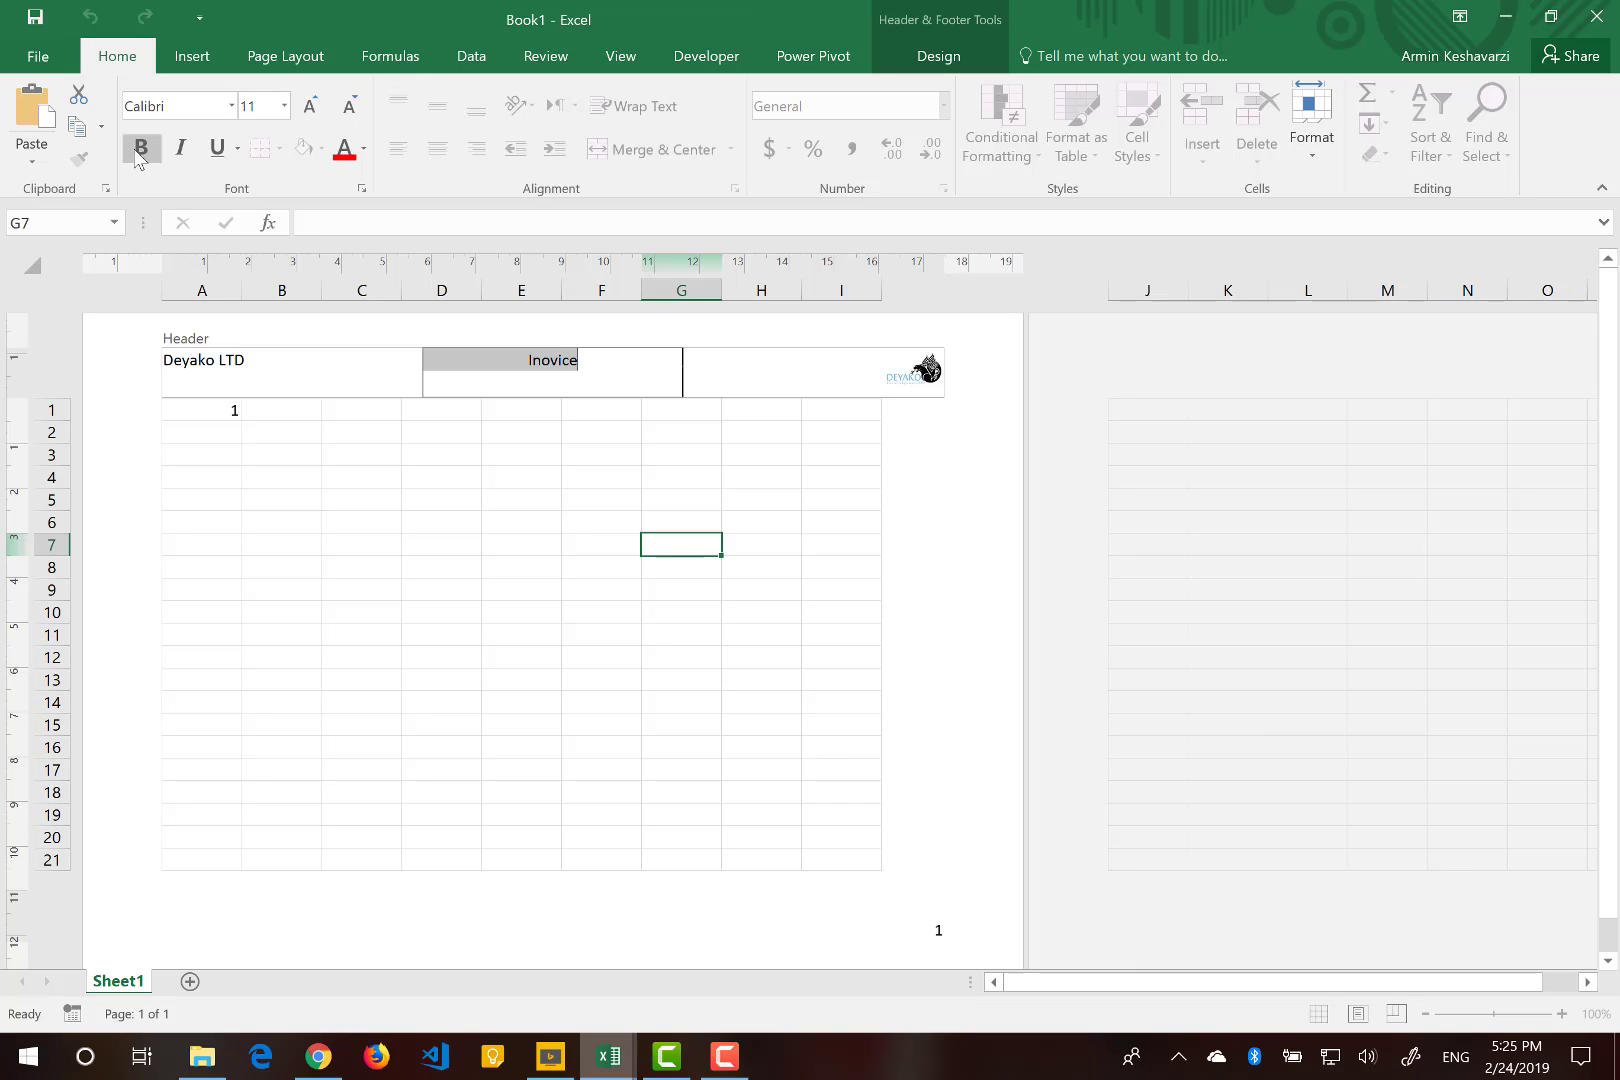
{"action": "left_click", "coordinate": [141, 147]}
{"action": "left_click", "coordinate": [309, 106]}
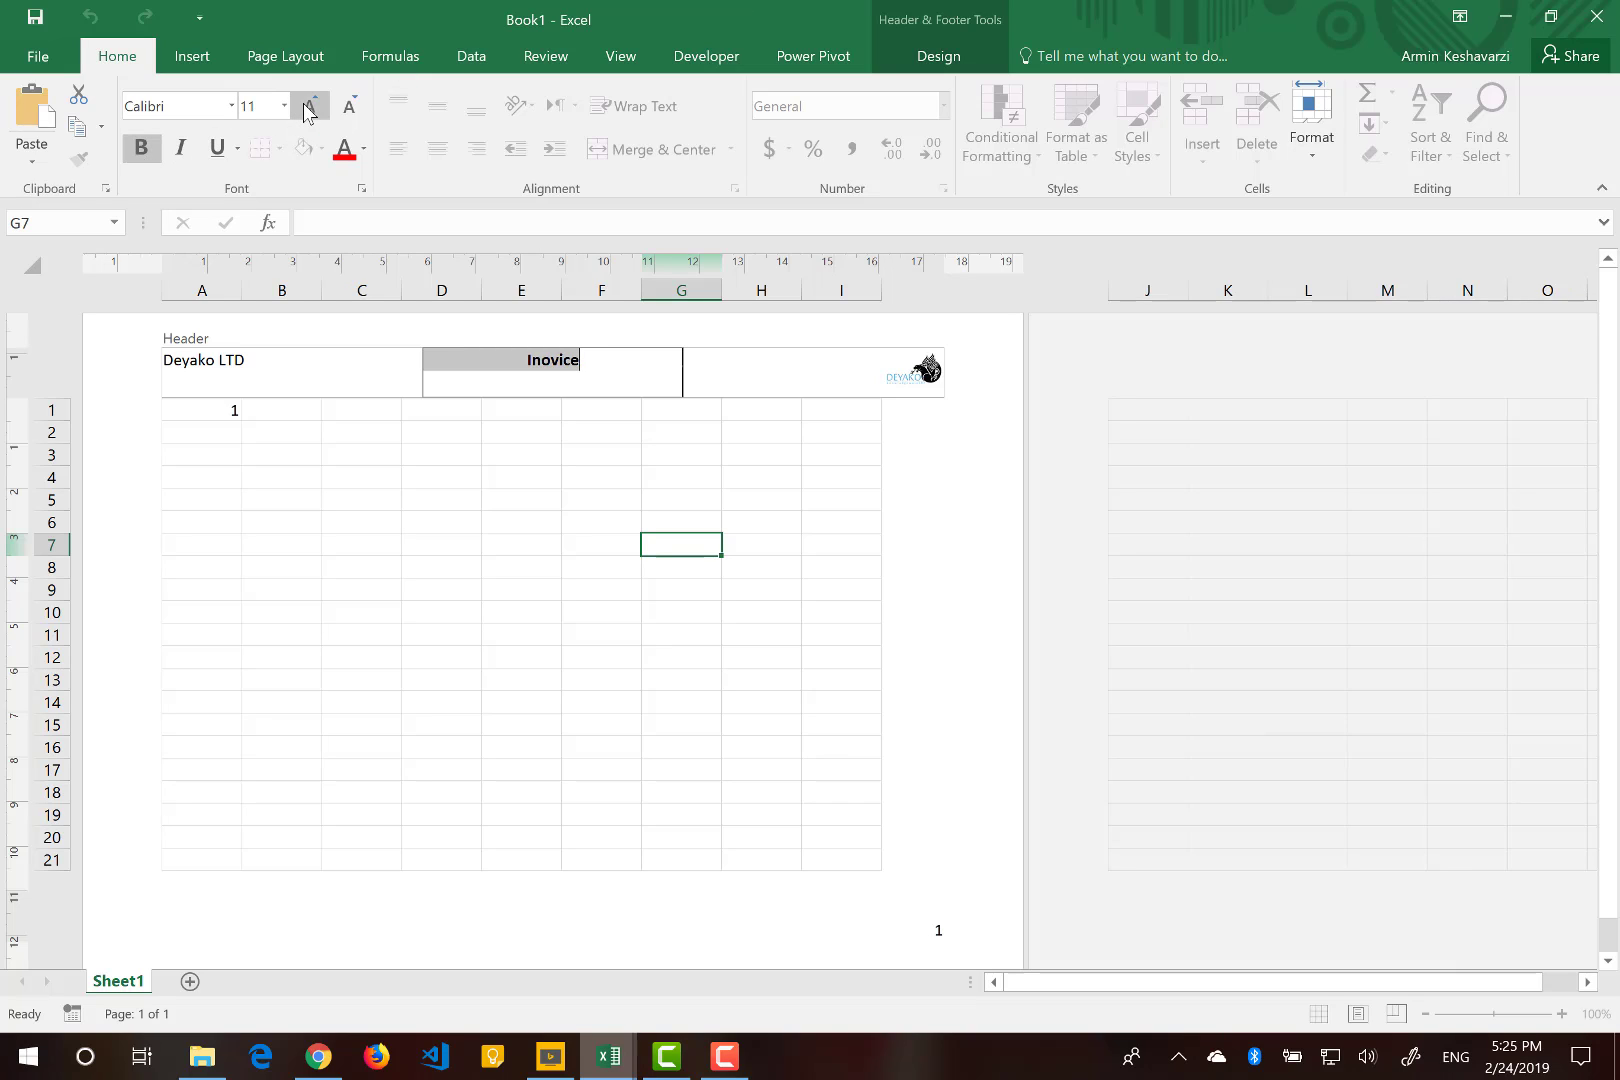
{"action": "left_click", "coordinate": [309, 106]}
{"action": "left_click", "coordinate": [309, 106]}
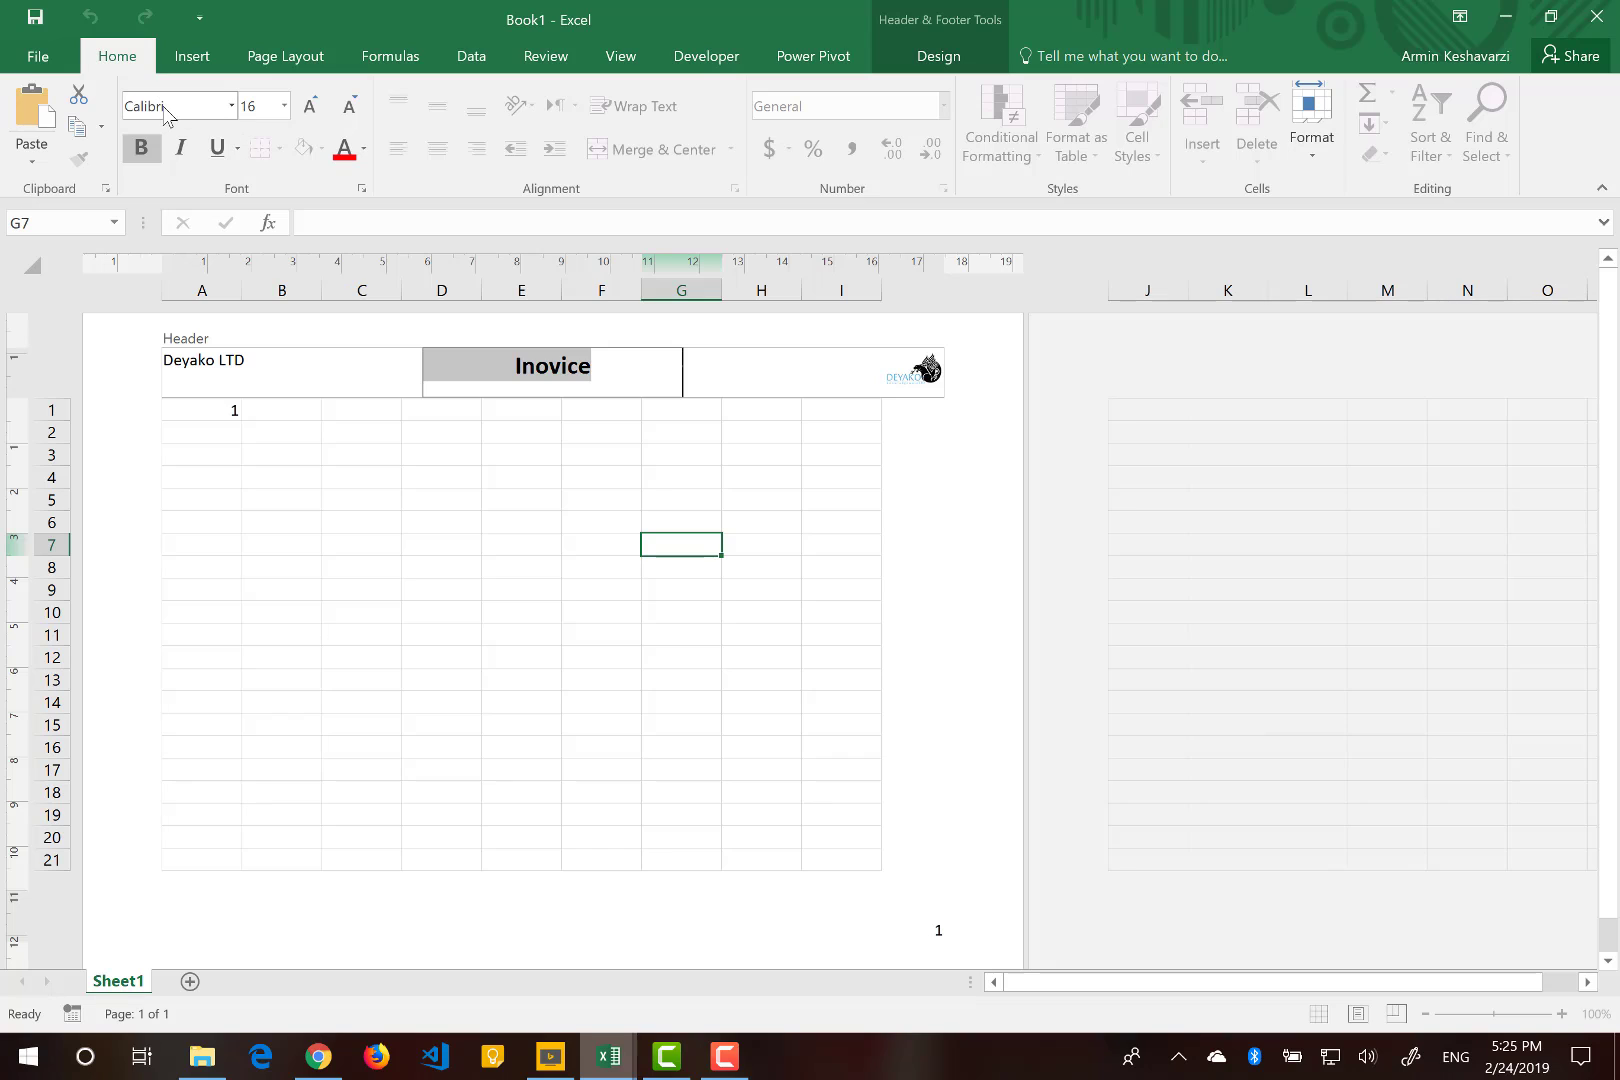
Set the header title's font to Times New Roman and its font colour to dark blue.
{"action": "left_click", "coordinate": [166, 110]}
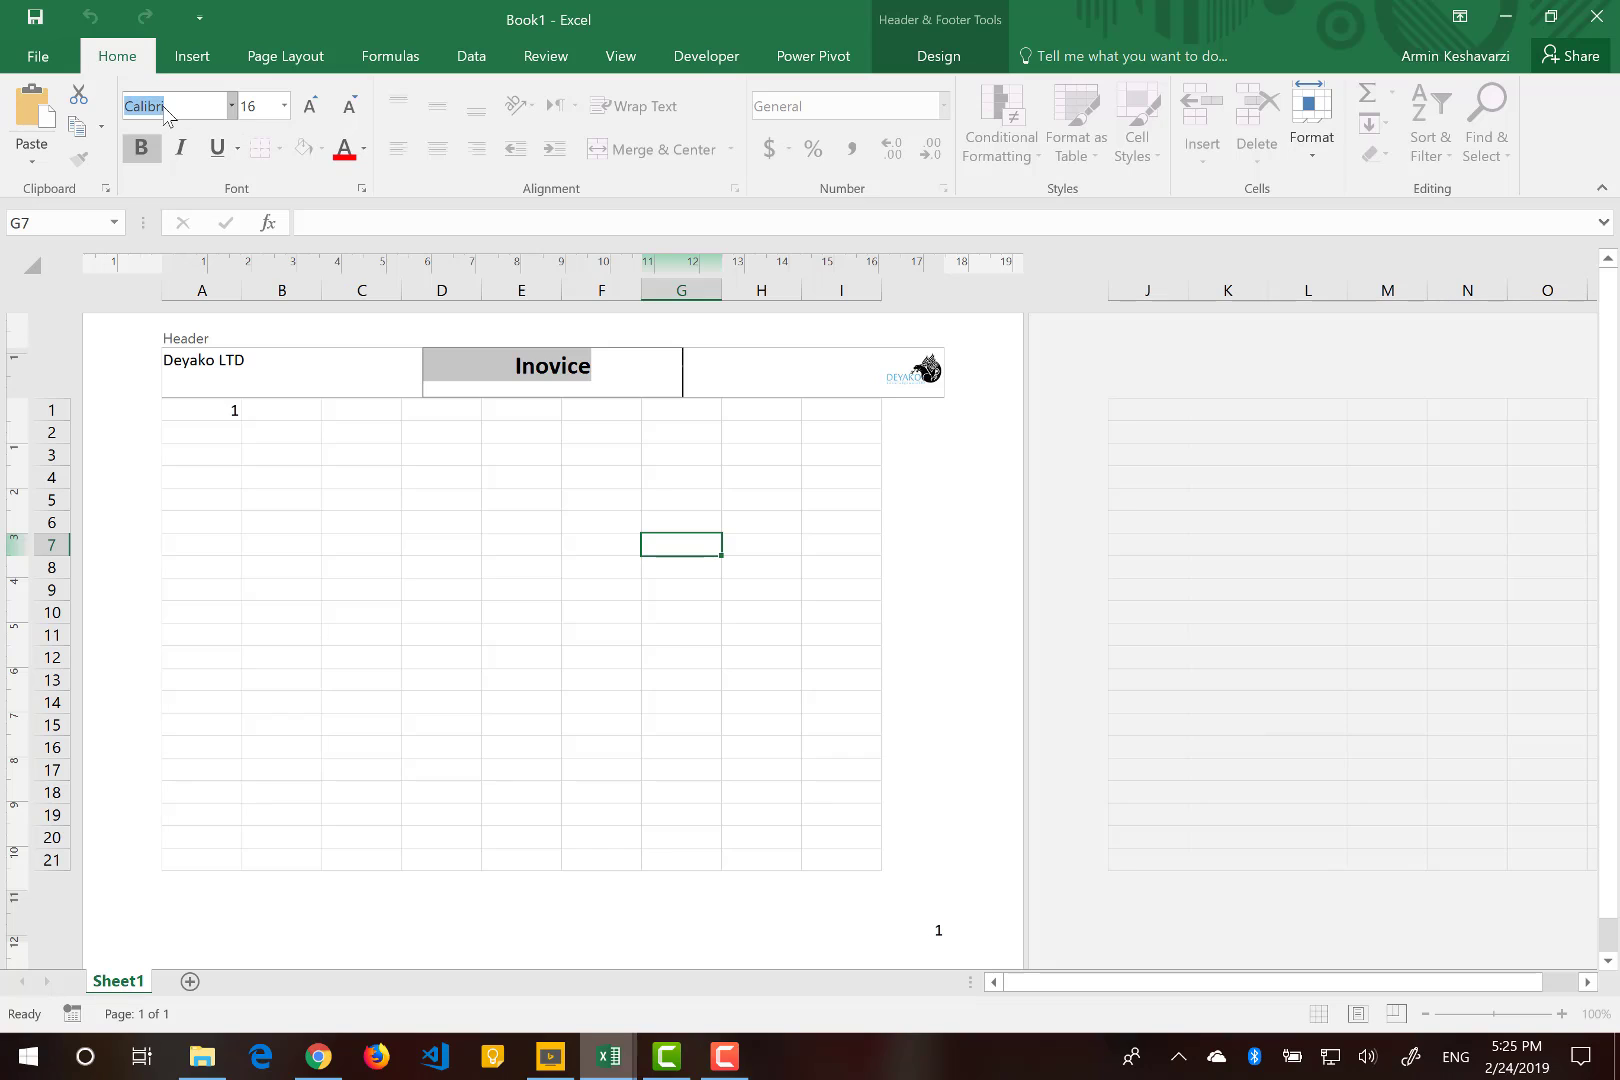
{"action": "left_click", "coordinate": [233, 107]}
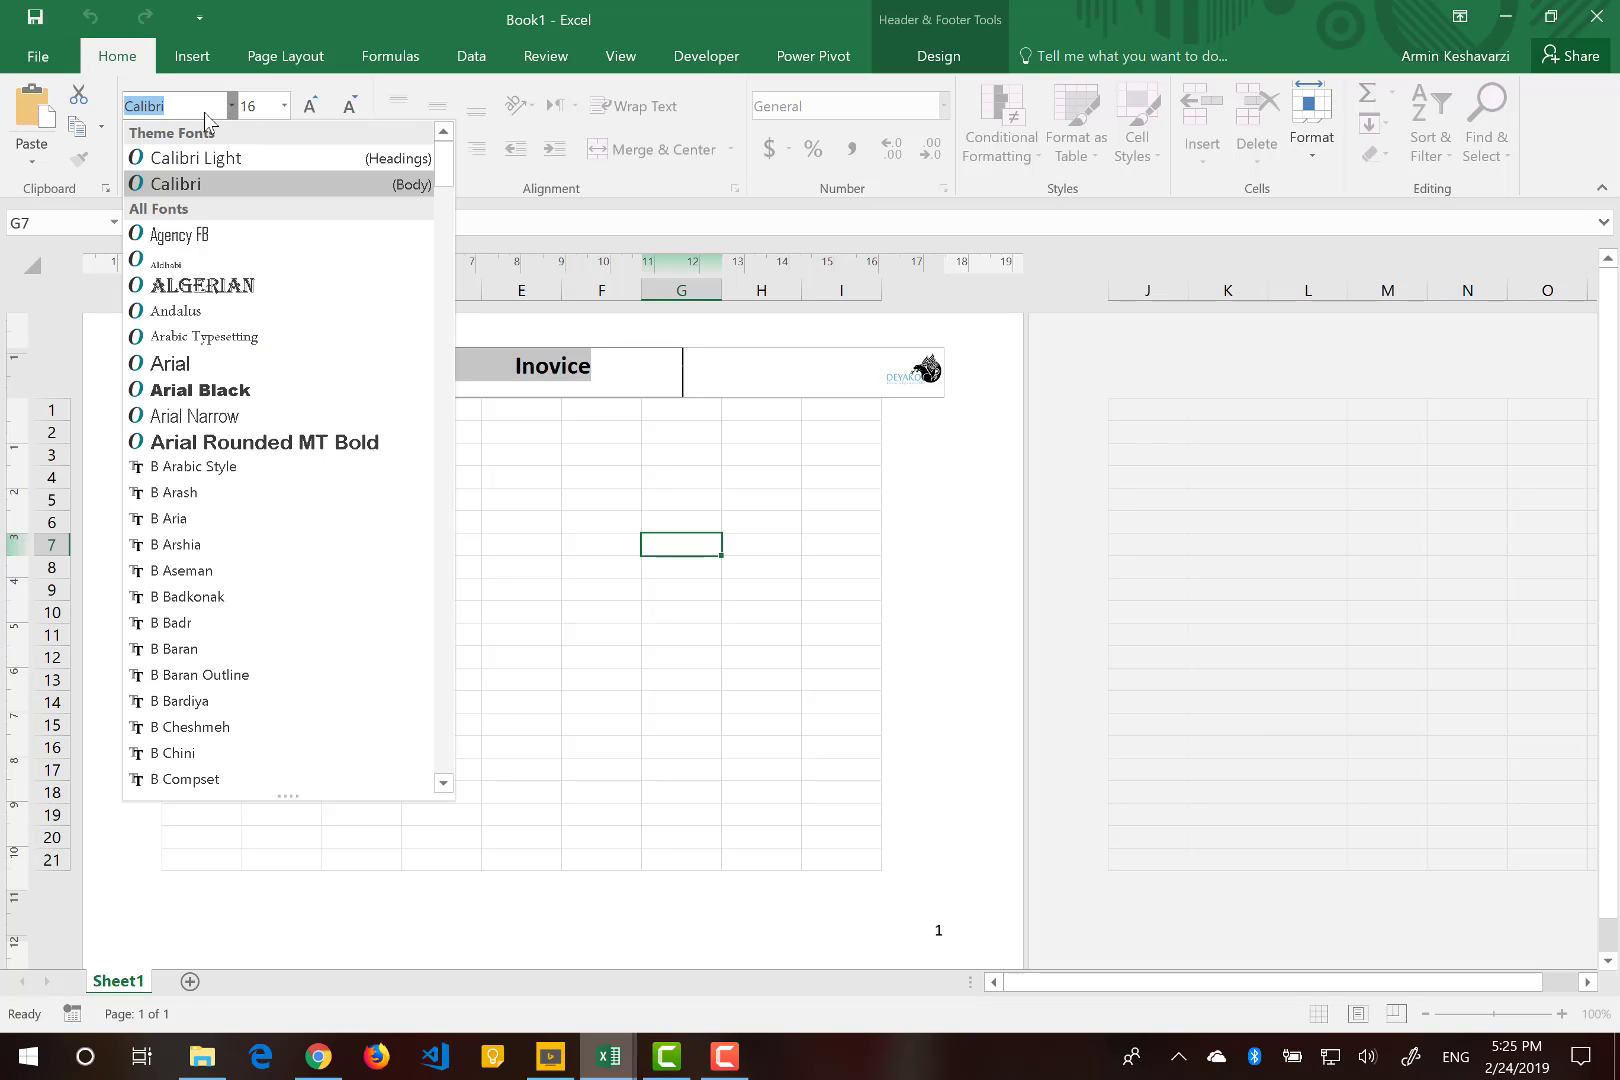
{"action": "type", "text": "Times New Rom"}
{"action": "key", "text": "Return"}
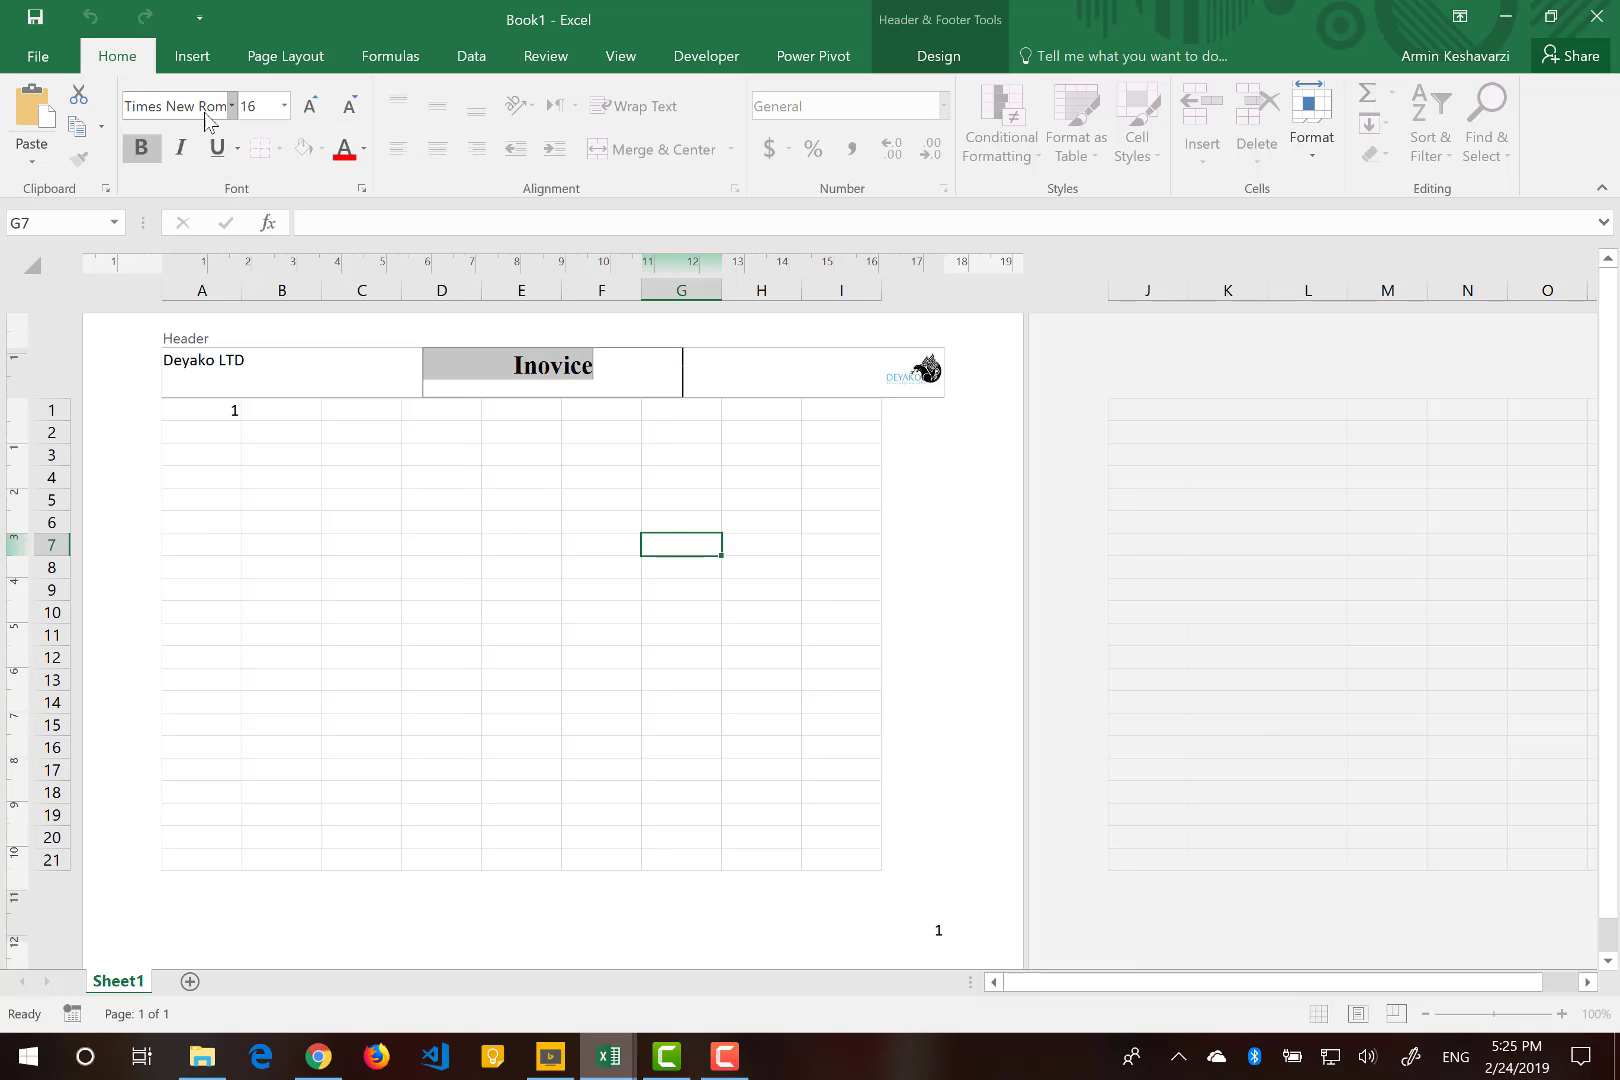
{"action": "left_click", "coordinate": [365, 150]}
{"action": "left_click", "coordinate": [480, 346]}
{"action": "left_click", "coordinate": [448, 611]}
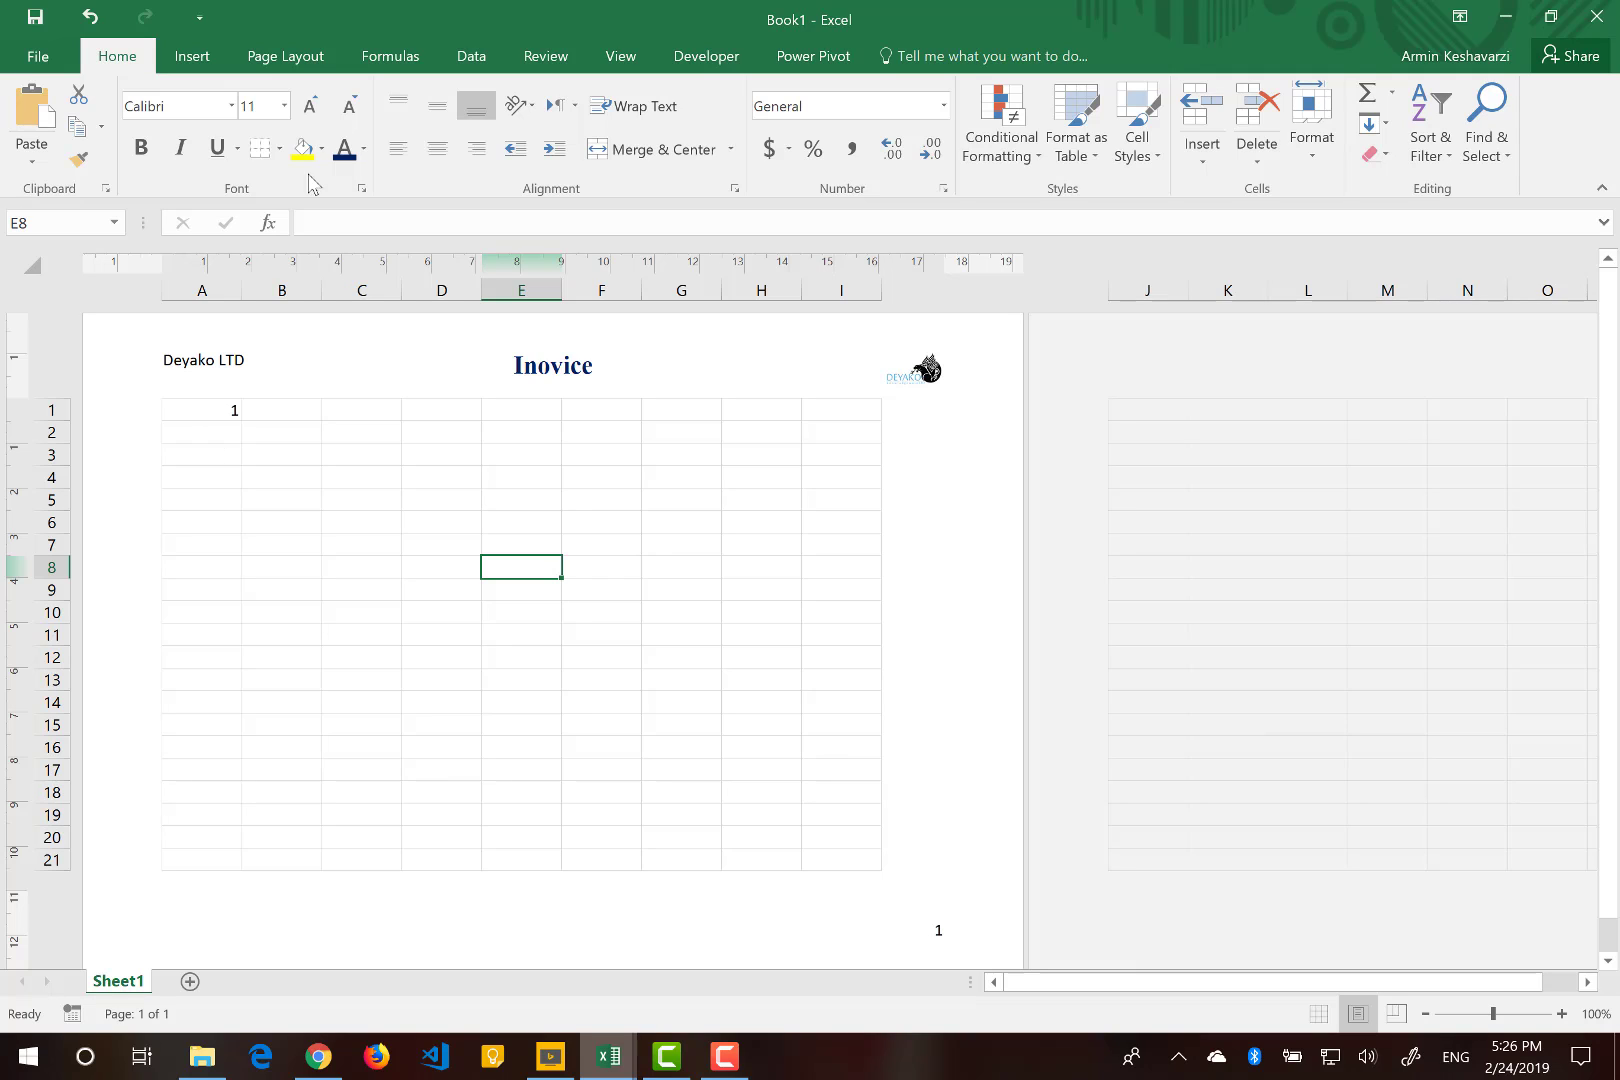
{"action": "left_click", "coordinate": [264, 58]}
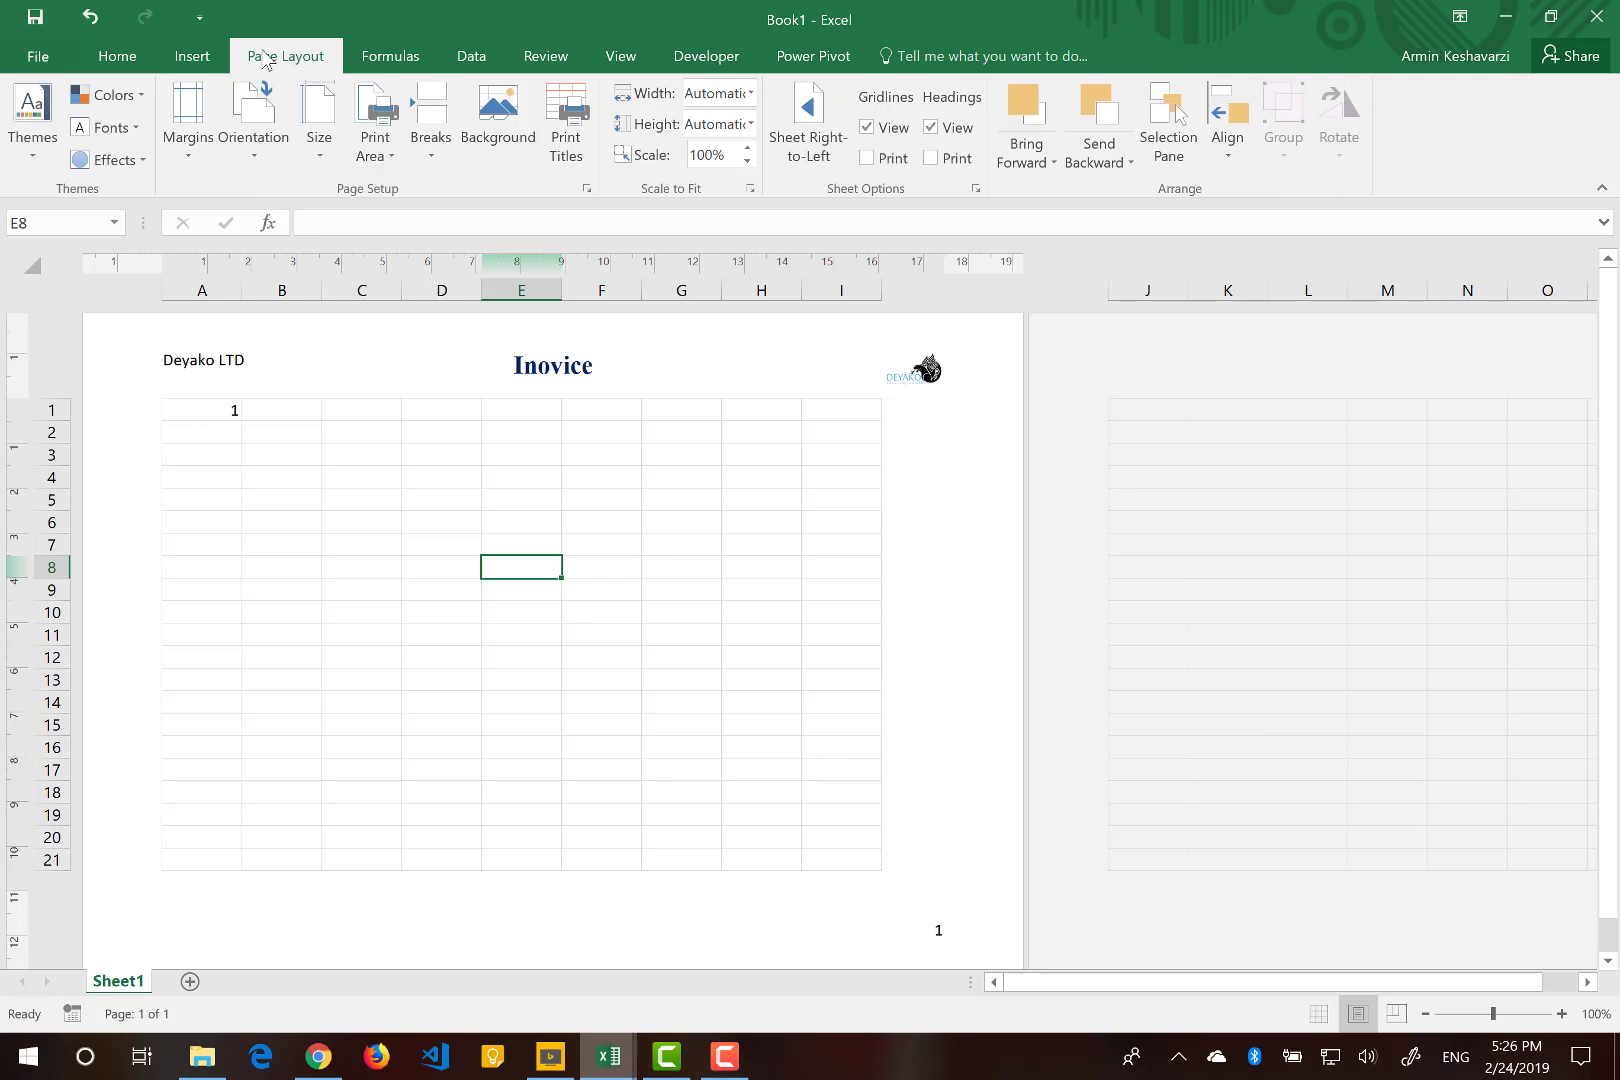
{"action": "left_click", "coordinate": [252, 140]}
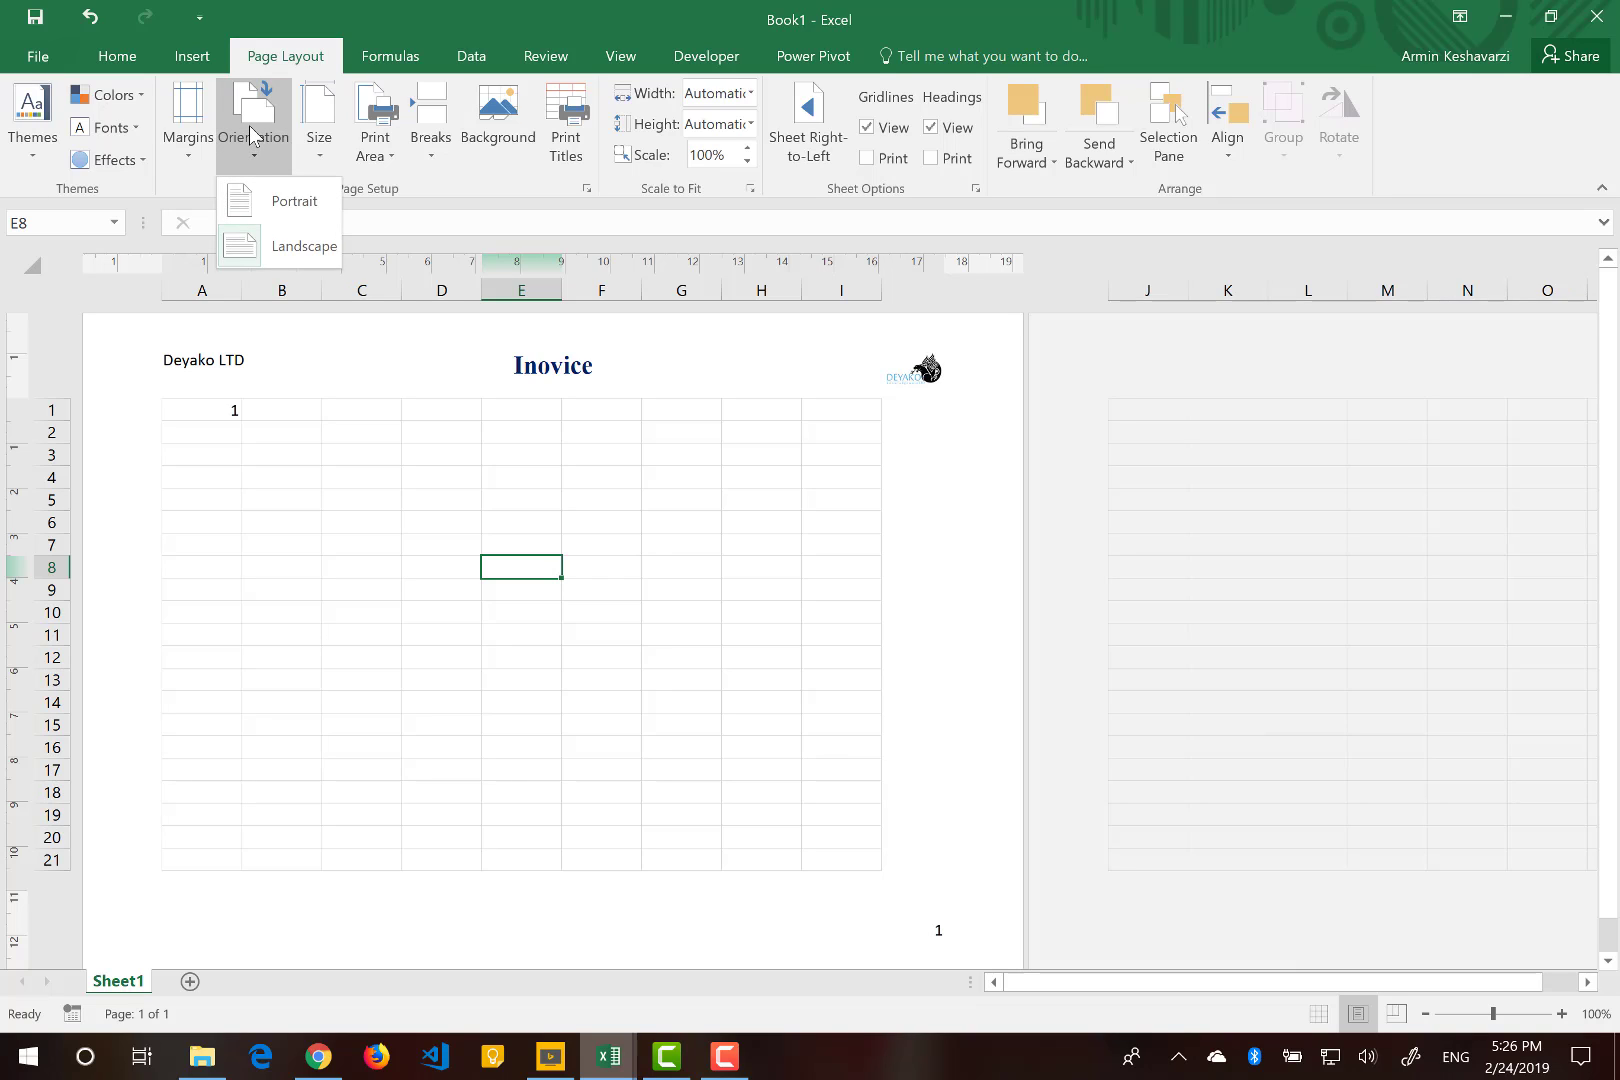
{"action": "left_click", "coordinate": [333, 108]}
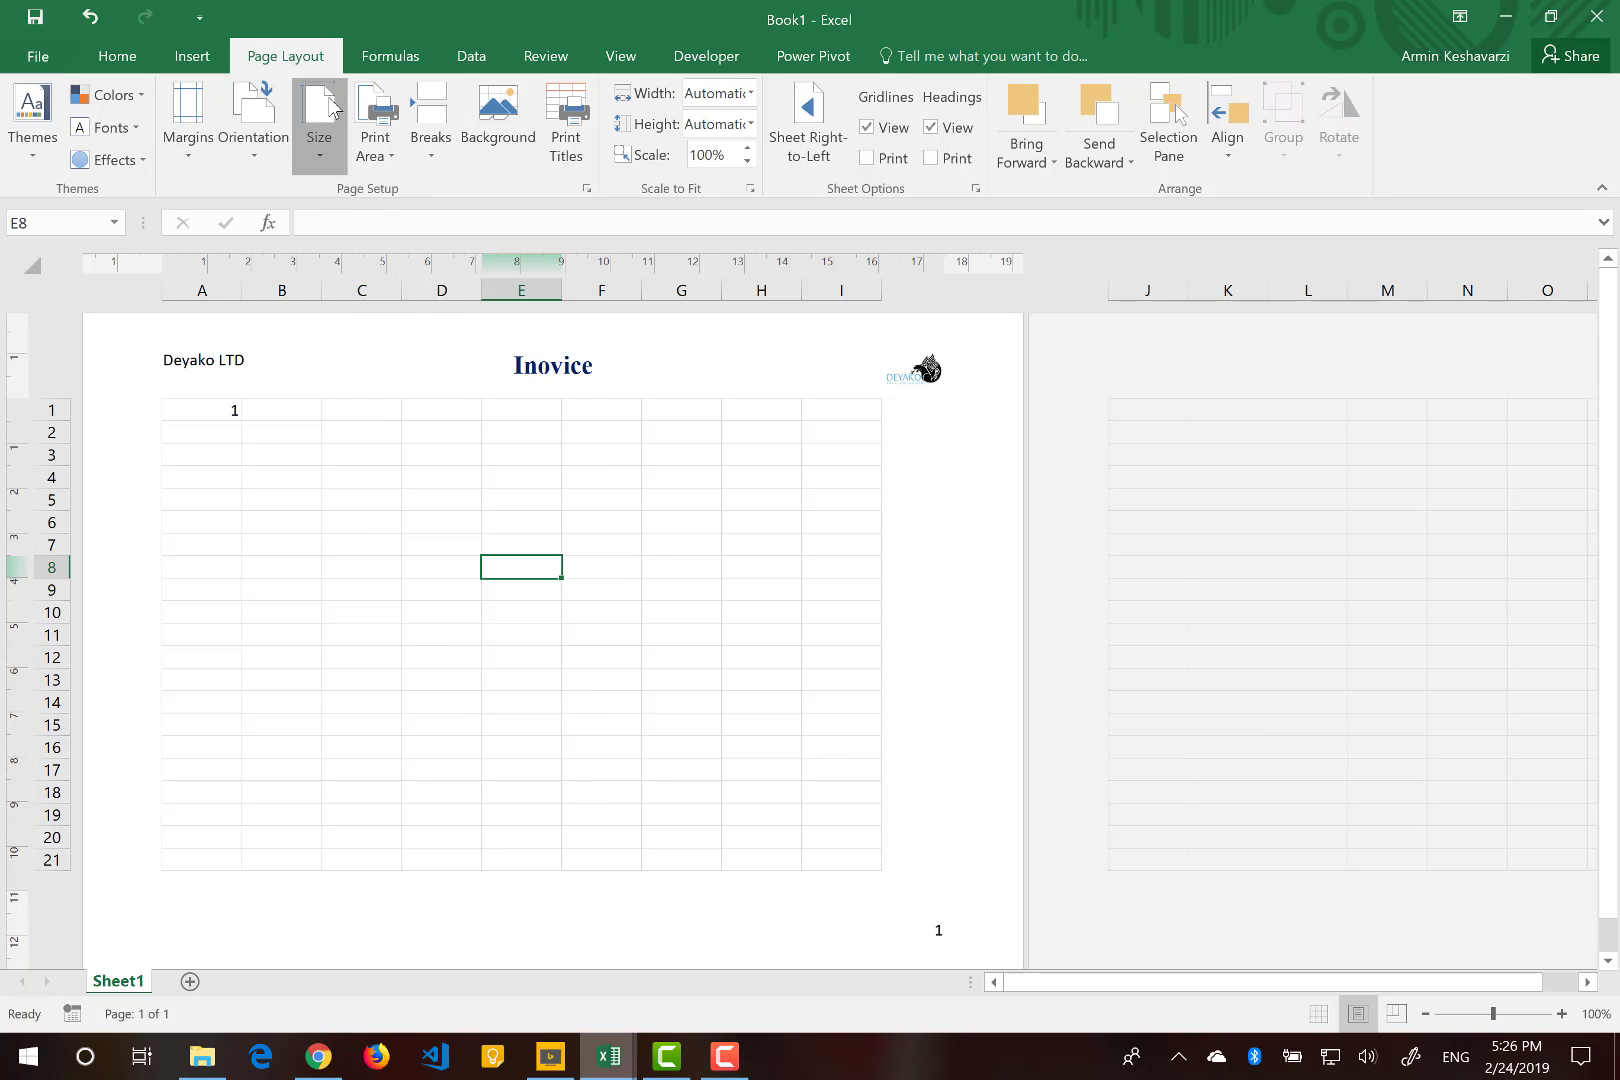
{"action": "left_click", "coordinate": [333, 108]}
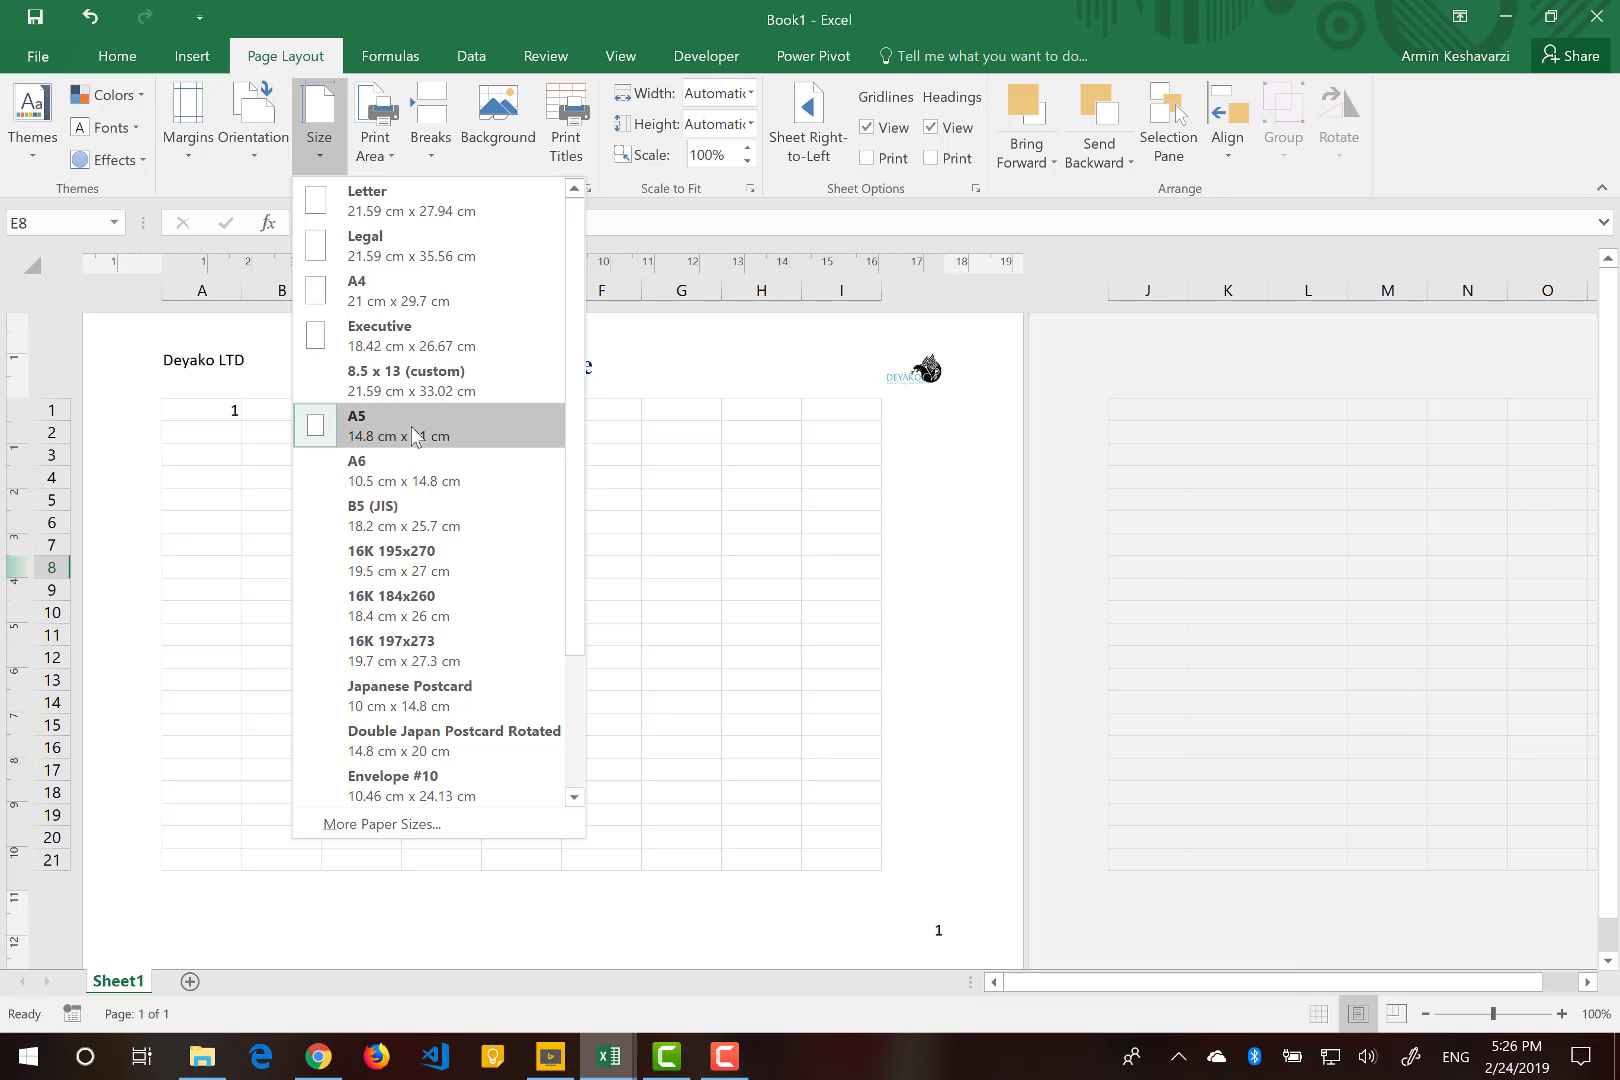
{"action": "left_click", "coordinate": [771, 537]}
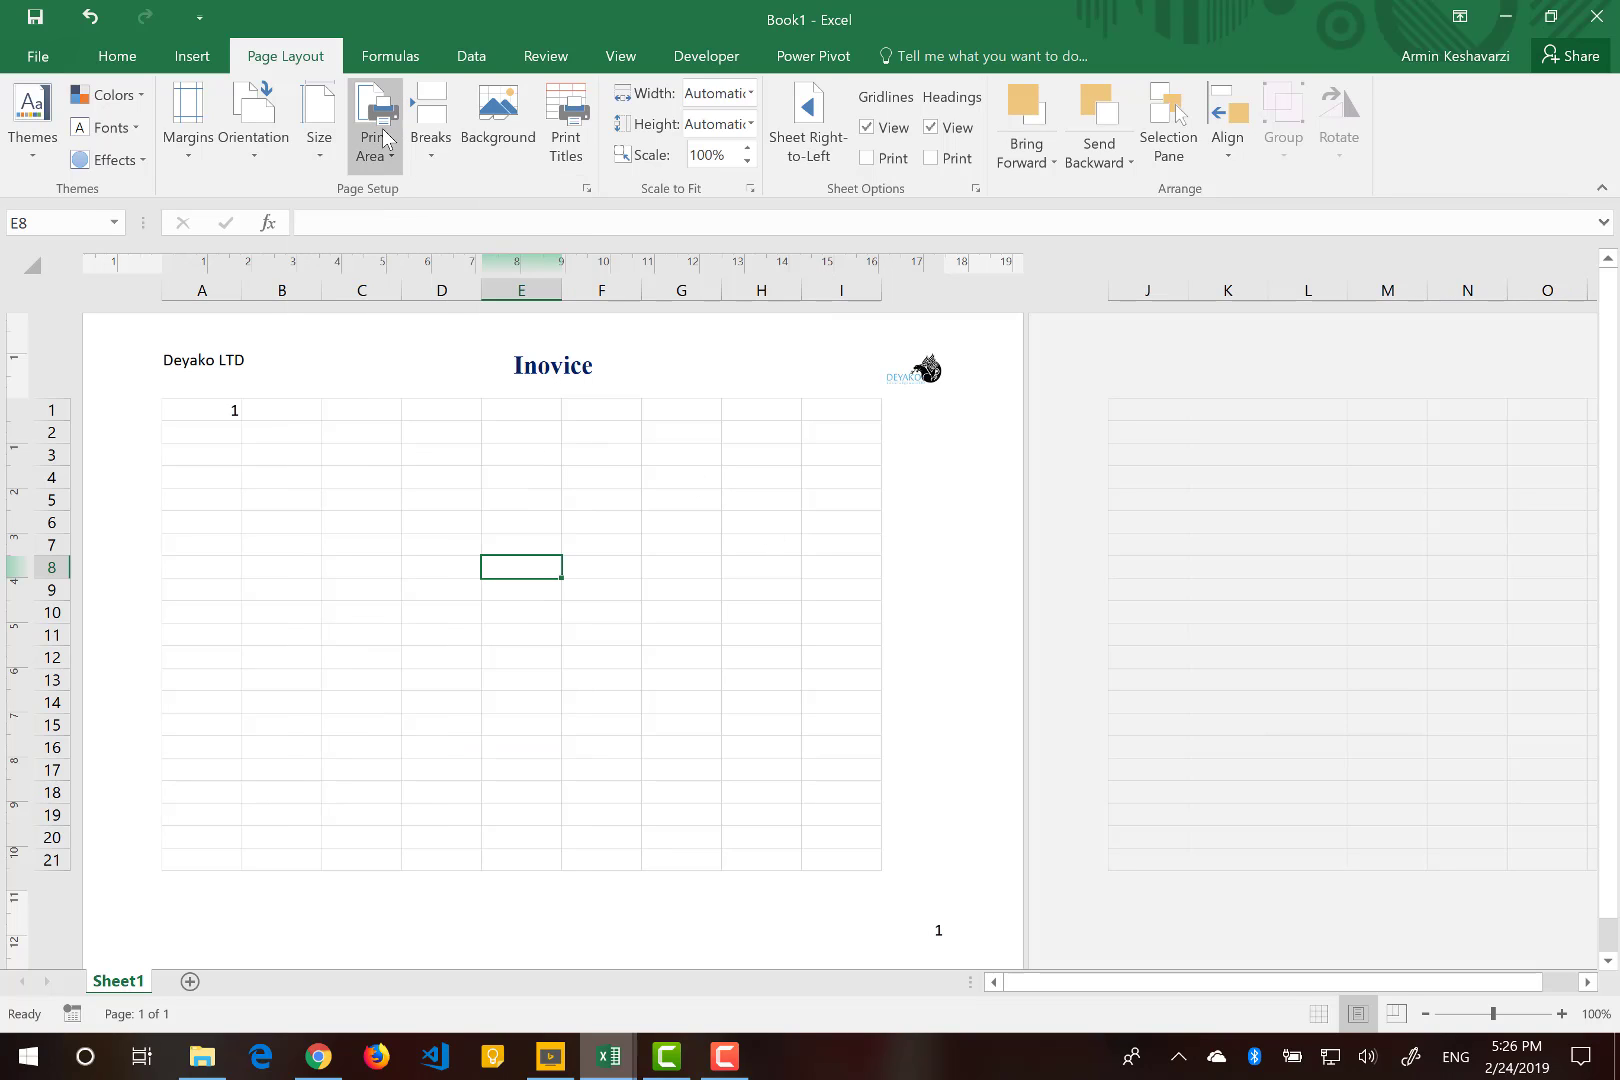
{"action": "left_click", "coordinate": [385, 139]}
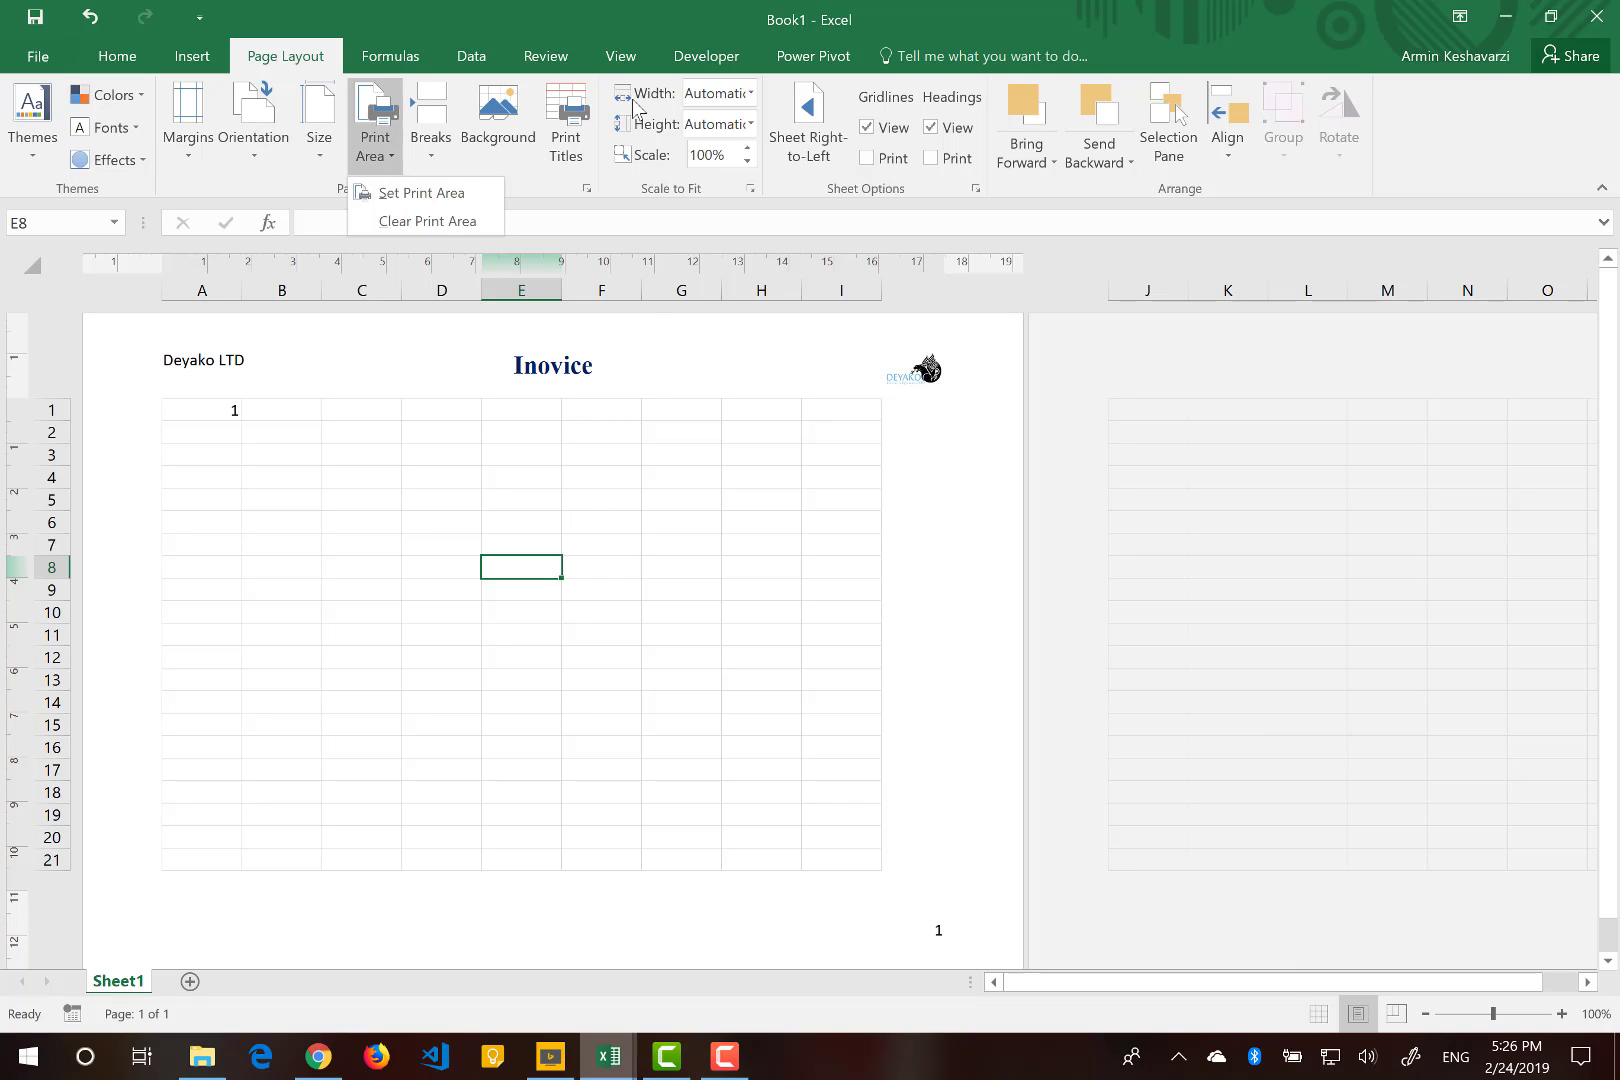
Apply the Deyako-Logo-Final picture as the sheet background, then delete the background again.
{"action": "left_click", "coordinate": [522, 143]}
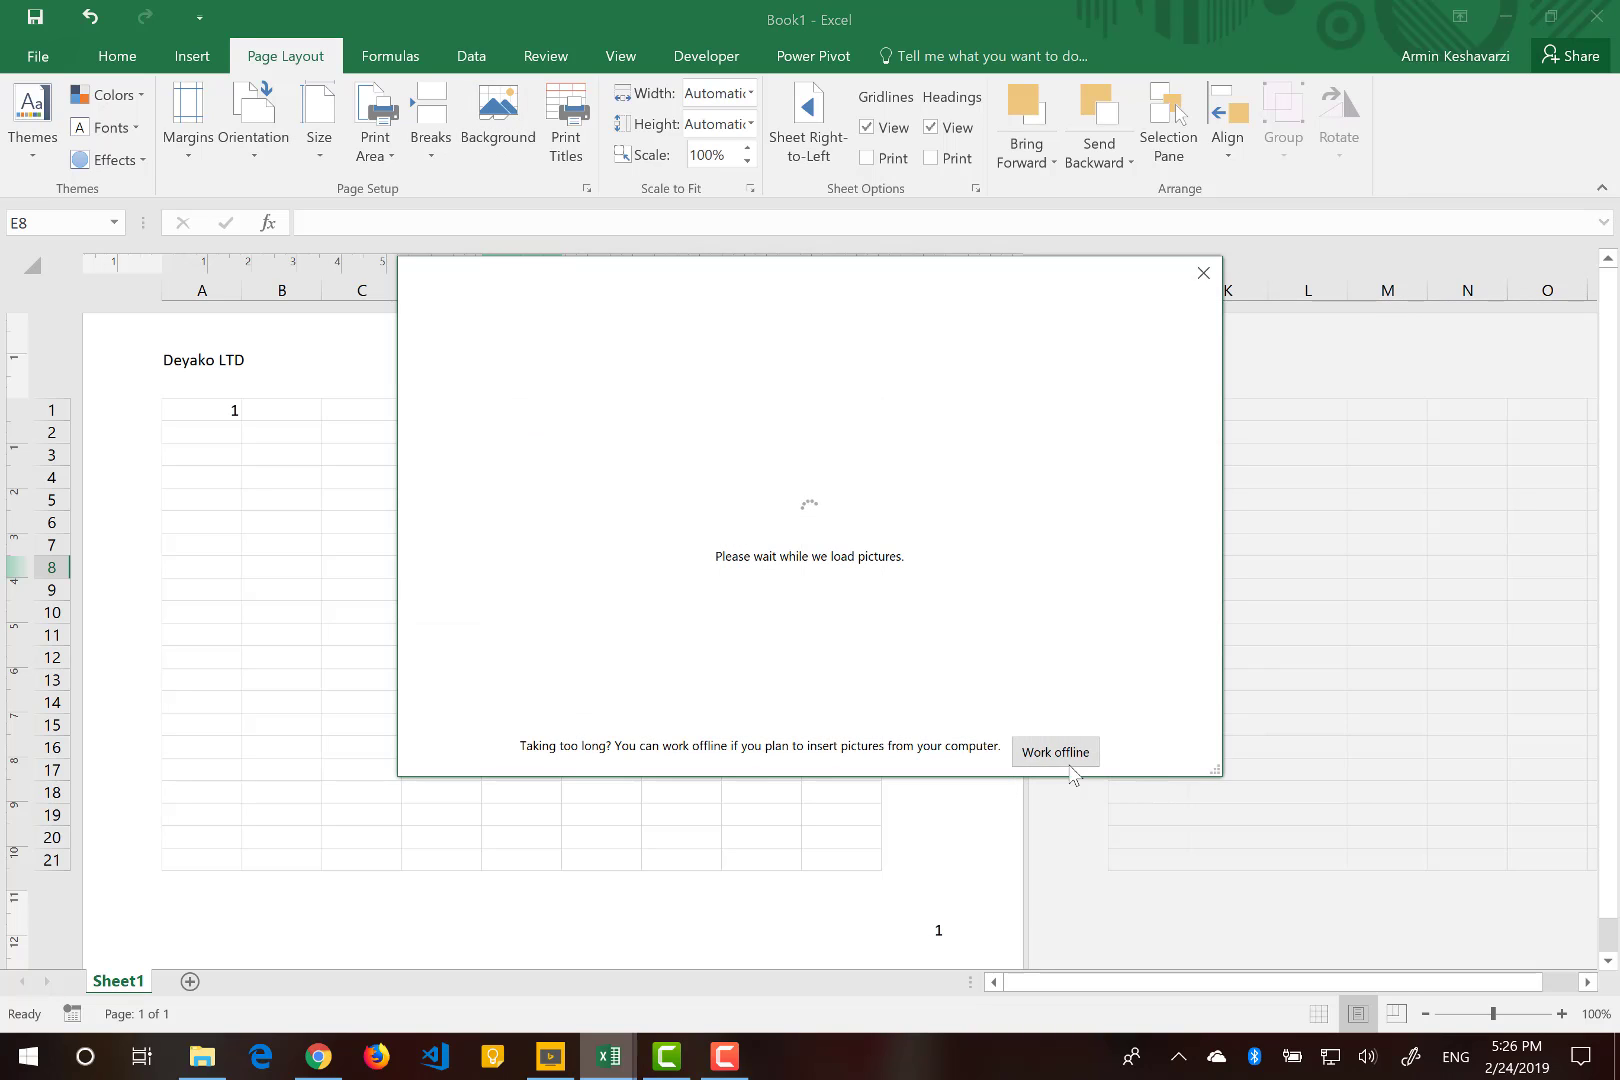
{"action": "left_click", "coordinate": [1066, 762]}
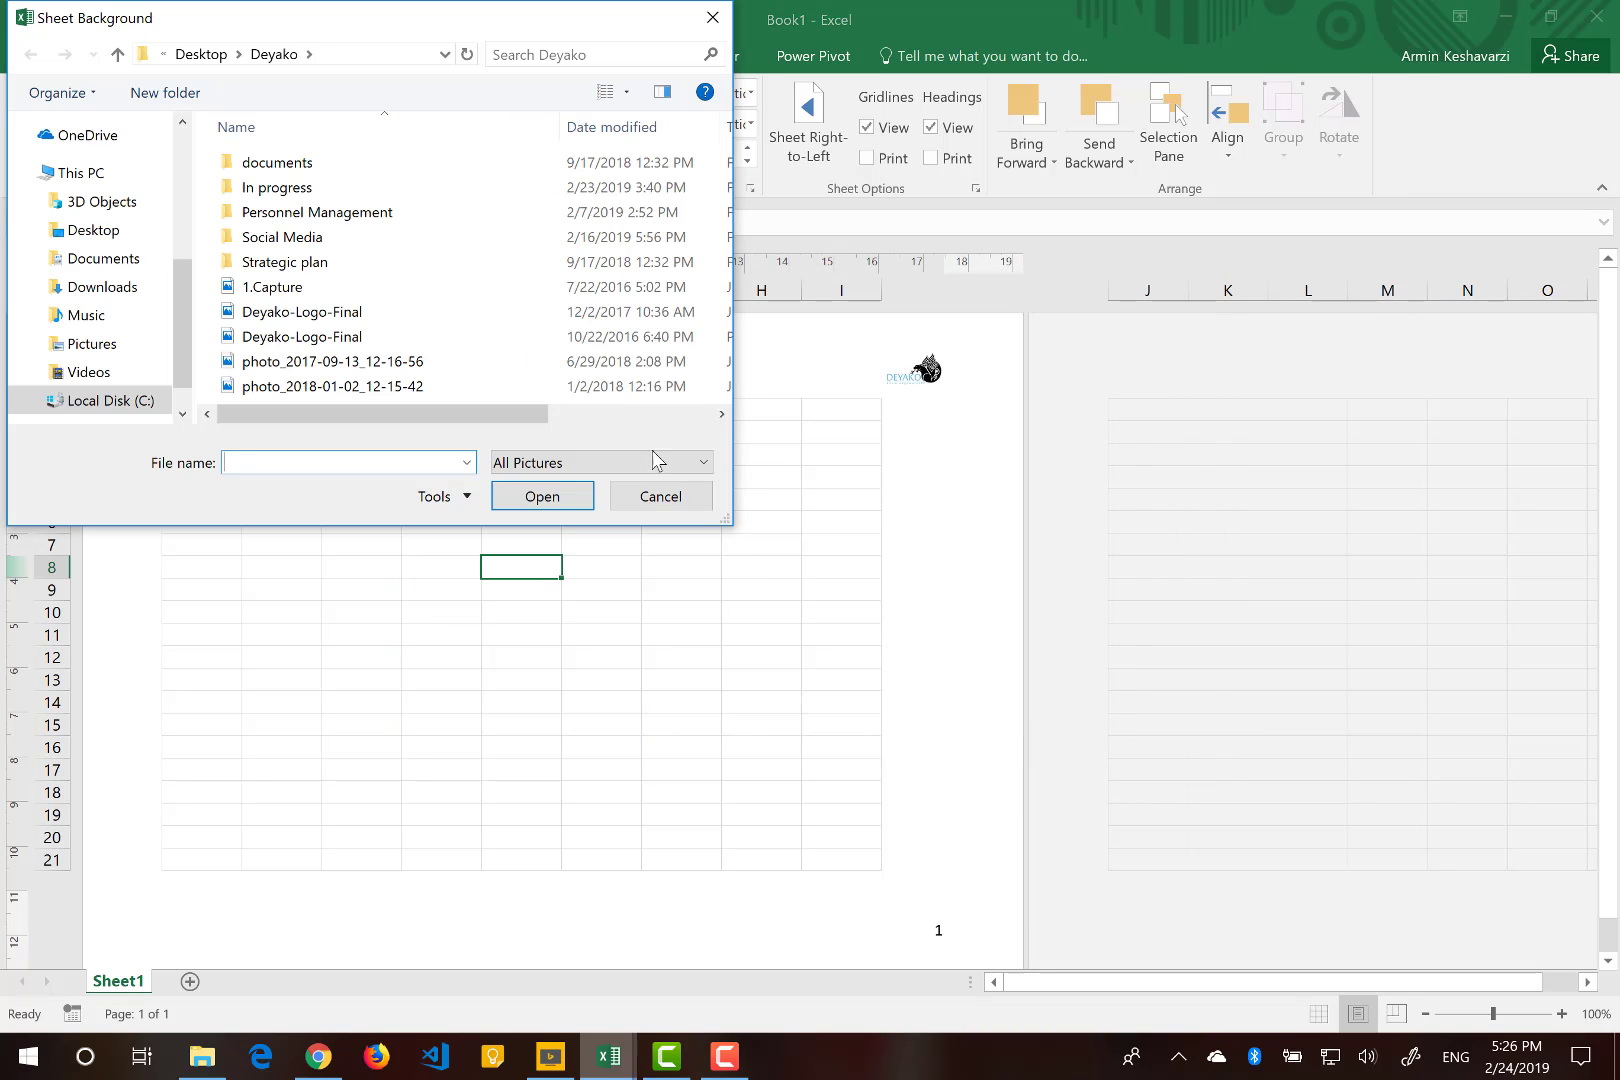
{"action": "left_click", "coordinate": [366, 318]}
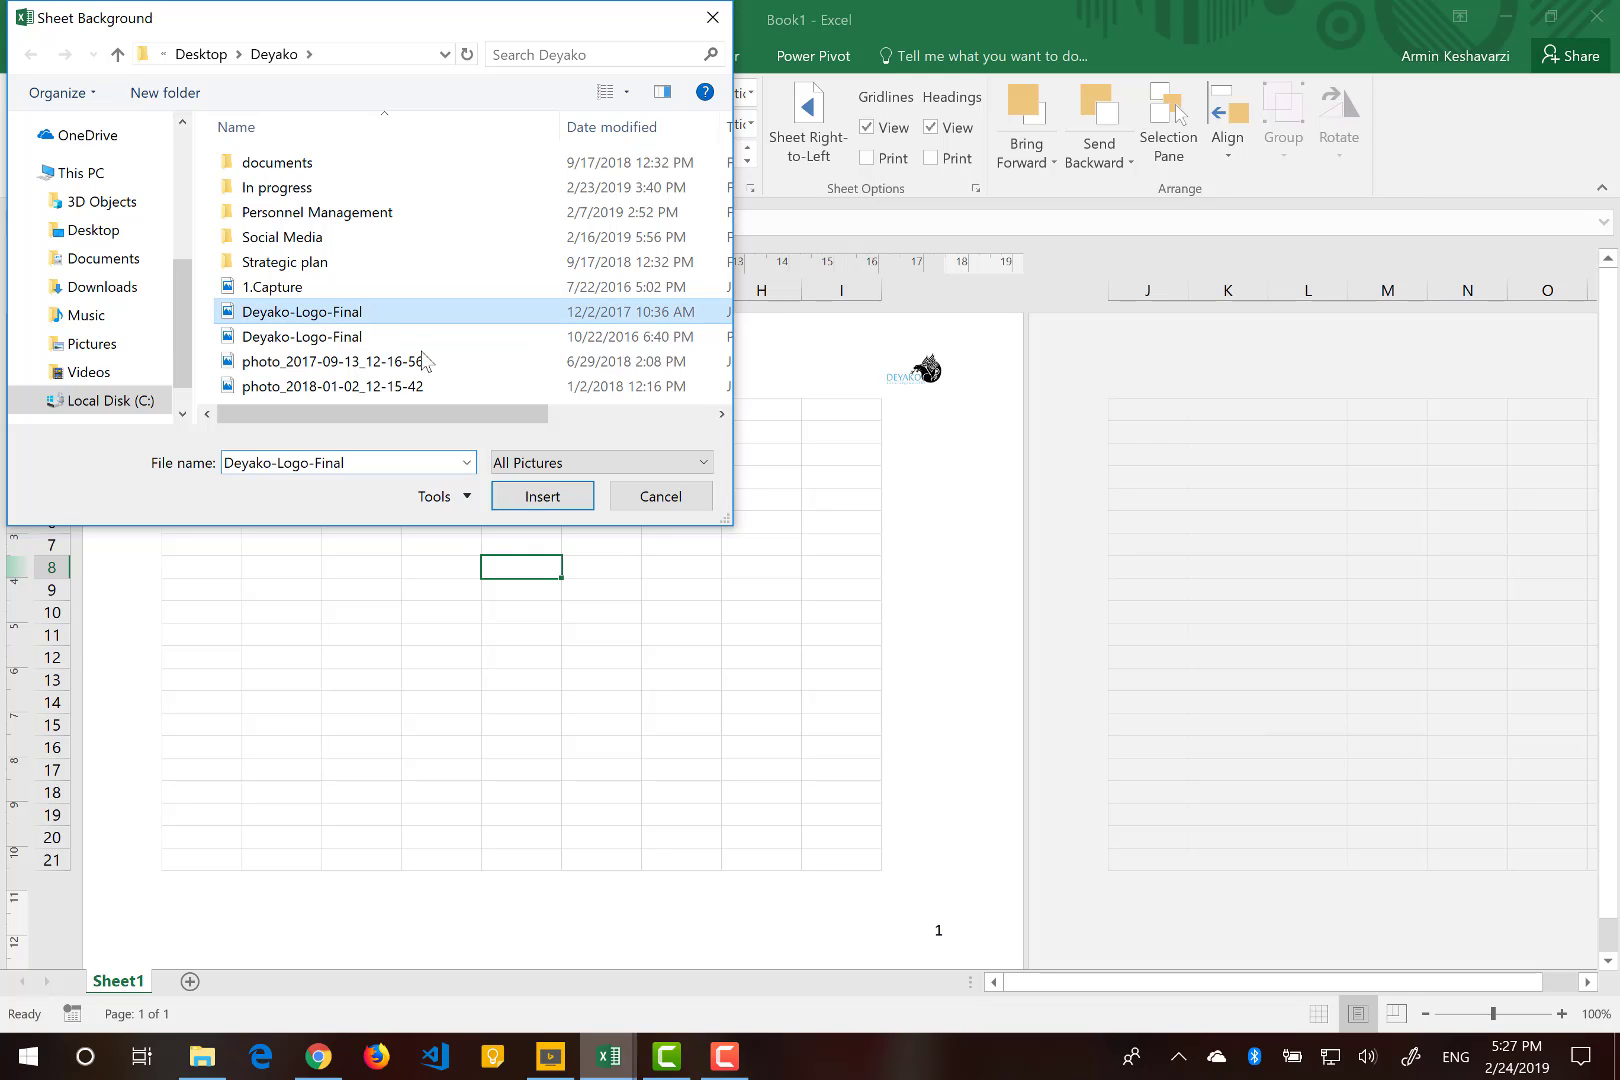
{"action": "left_click", "coordinate": [521, 497]}
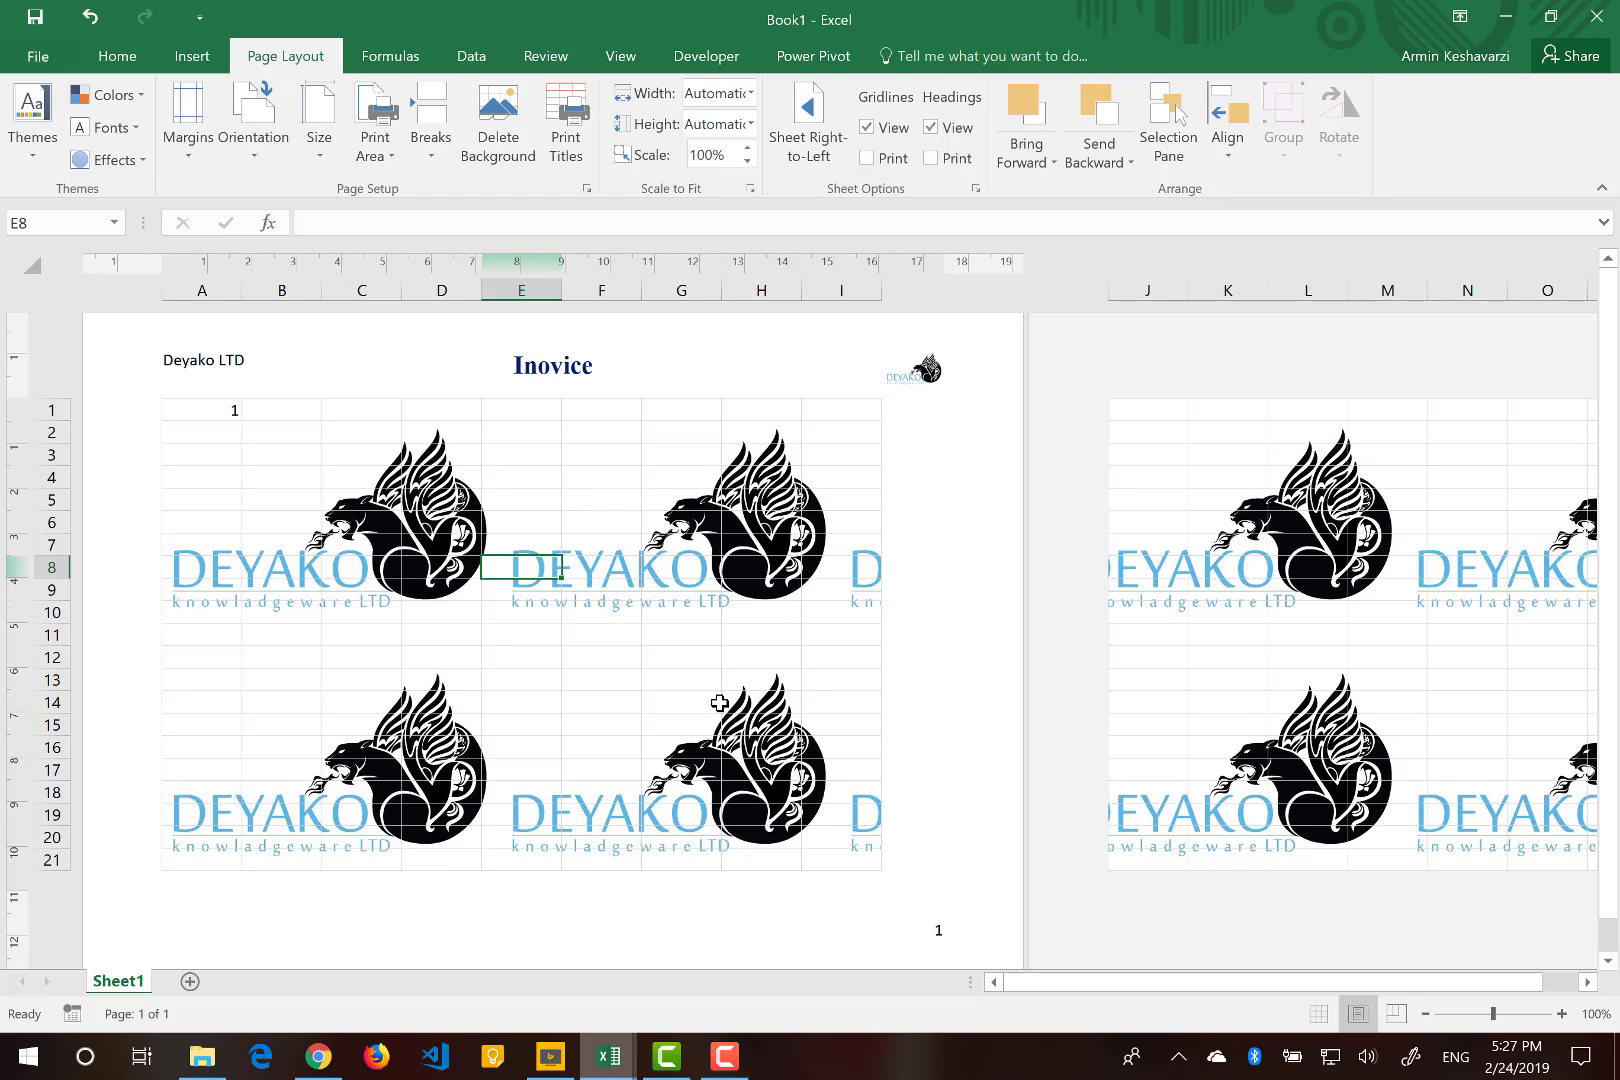
{"action": "left_click", "coordinate": [442, 635]}
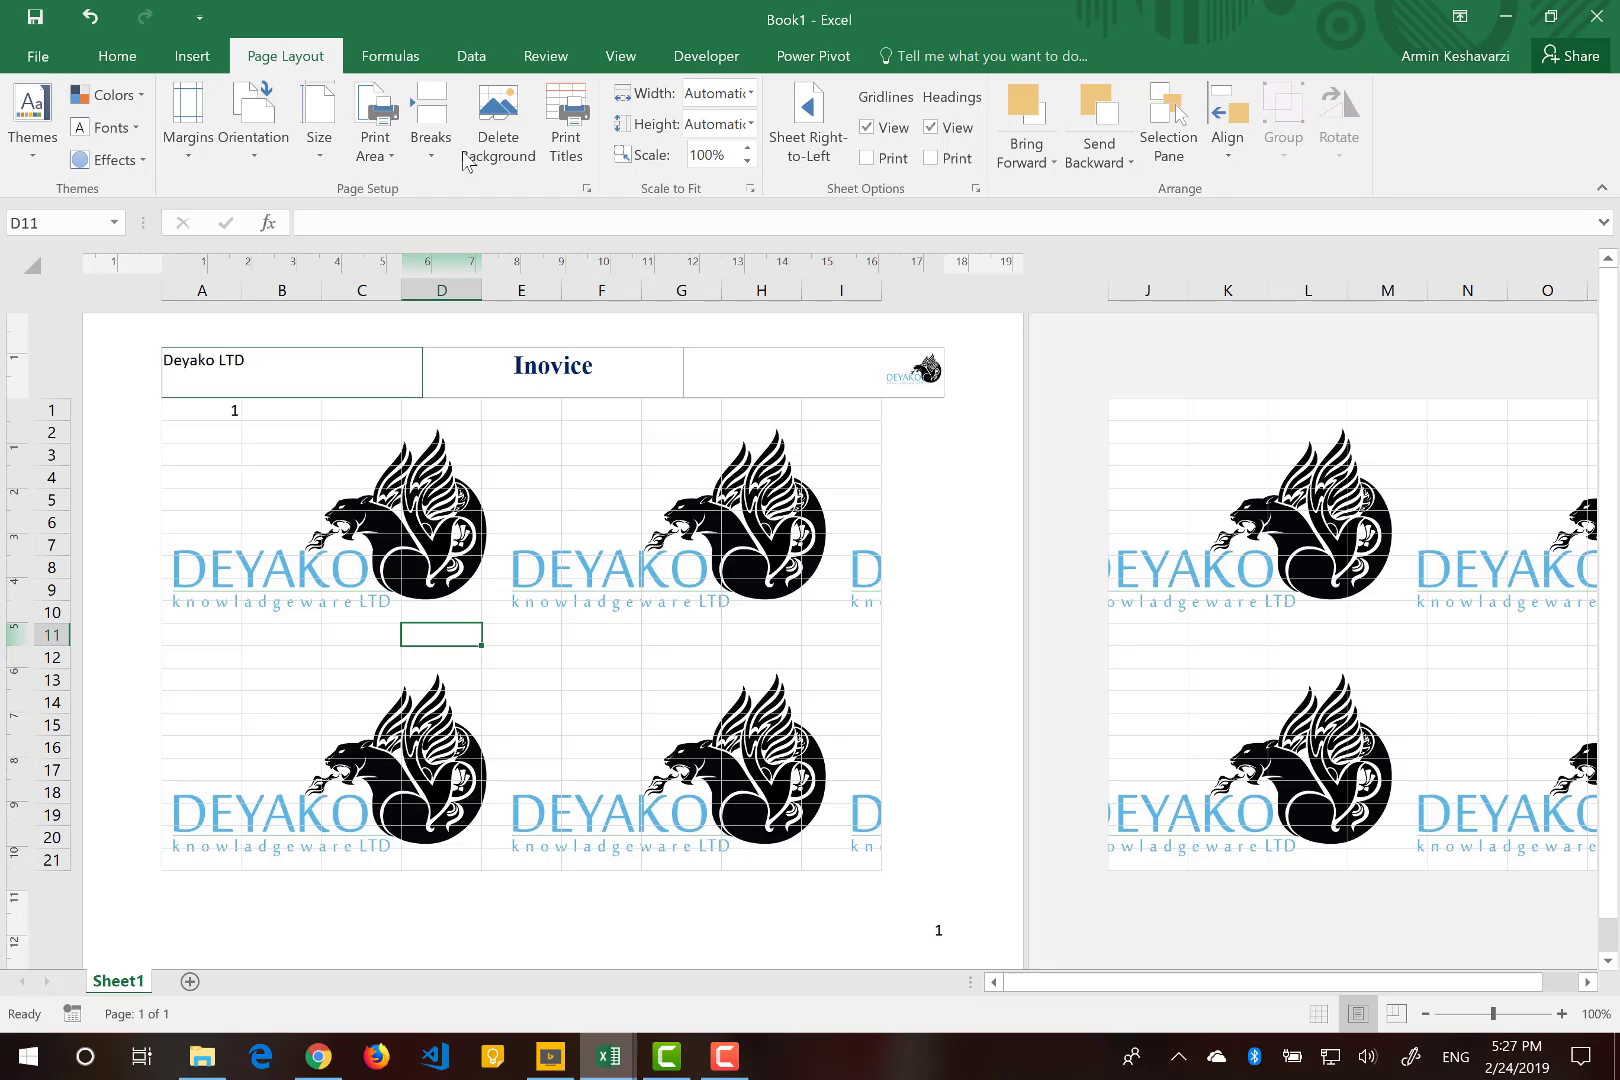
{"action": "left_click", "coordinate": [519, 153]}
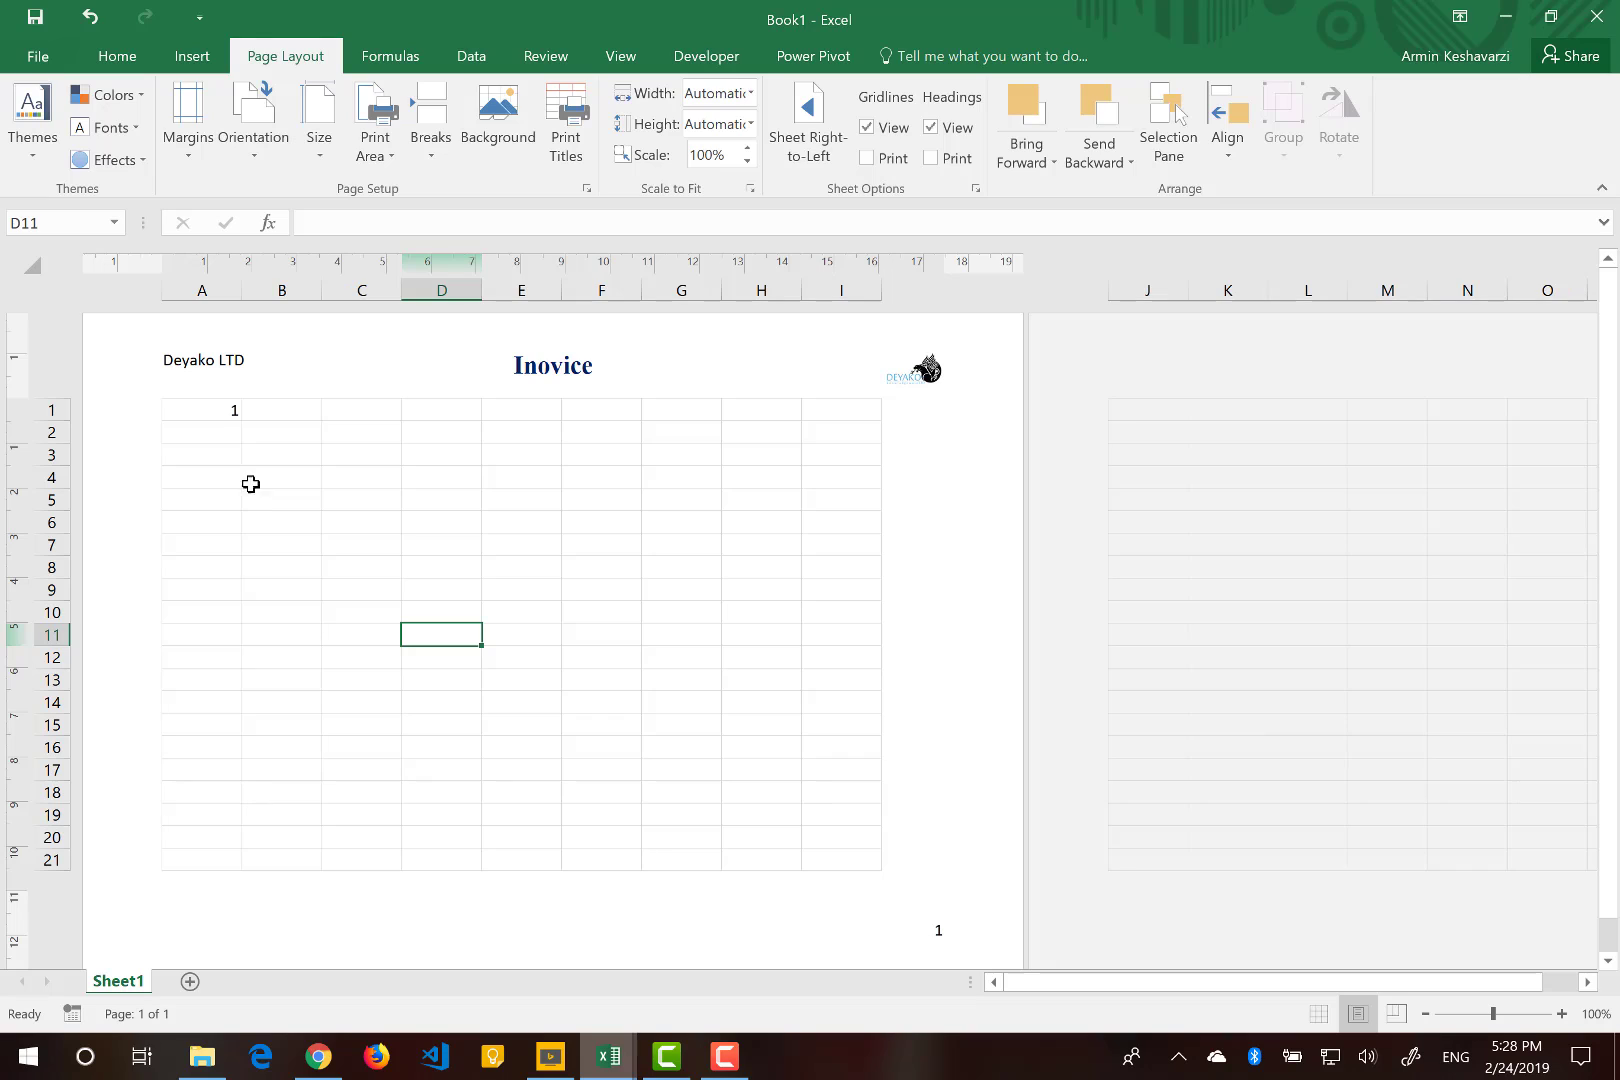
Apply the Wide margin preset to the page.
{"action": "left_click", "coordinate": [217, 411]}
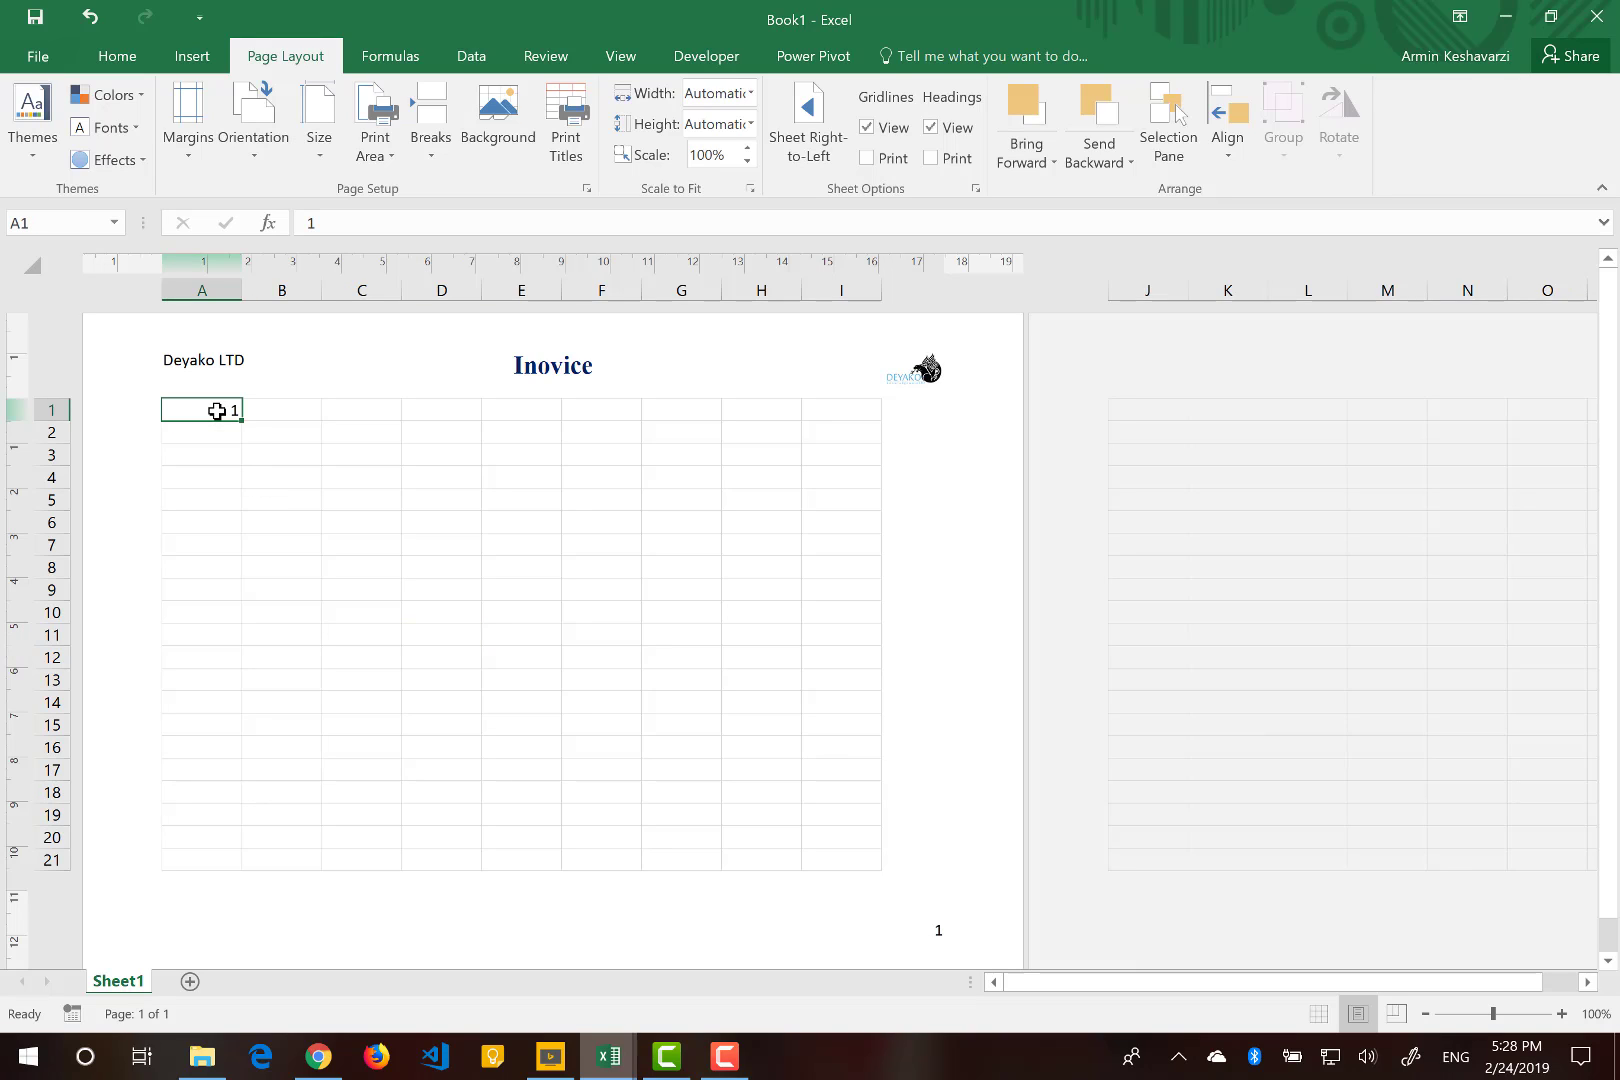
{"action": "left_click", "coordinate": [195, 143]}
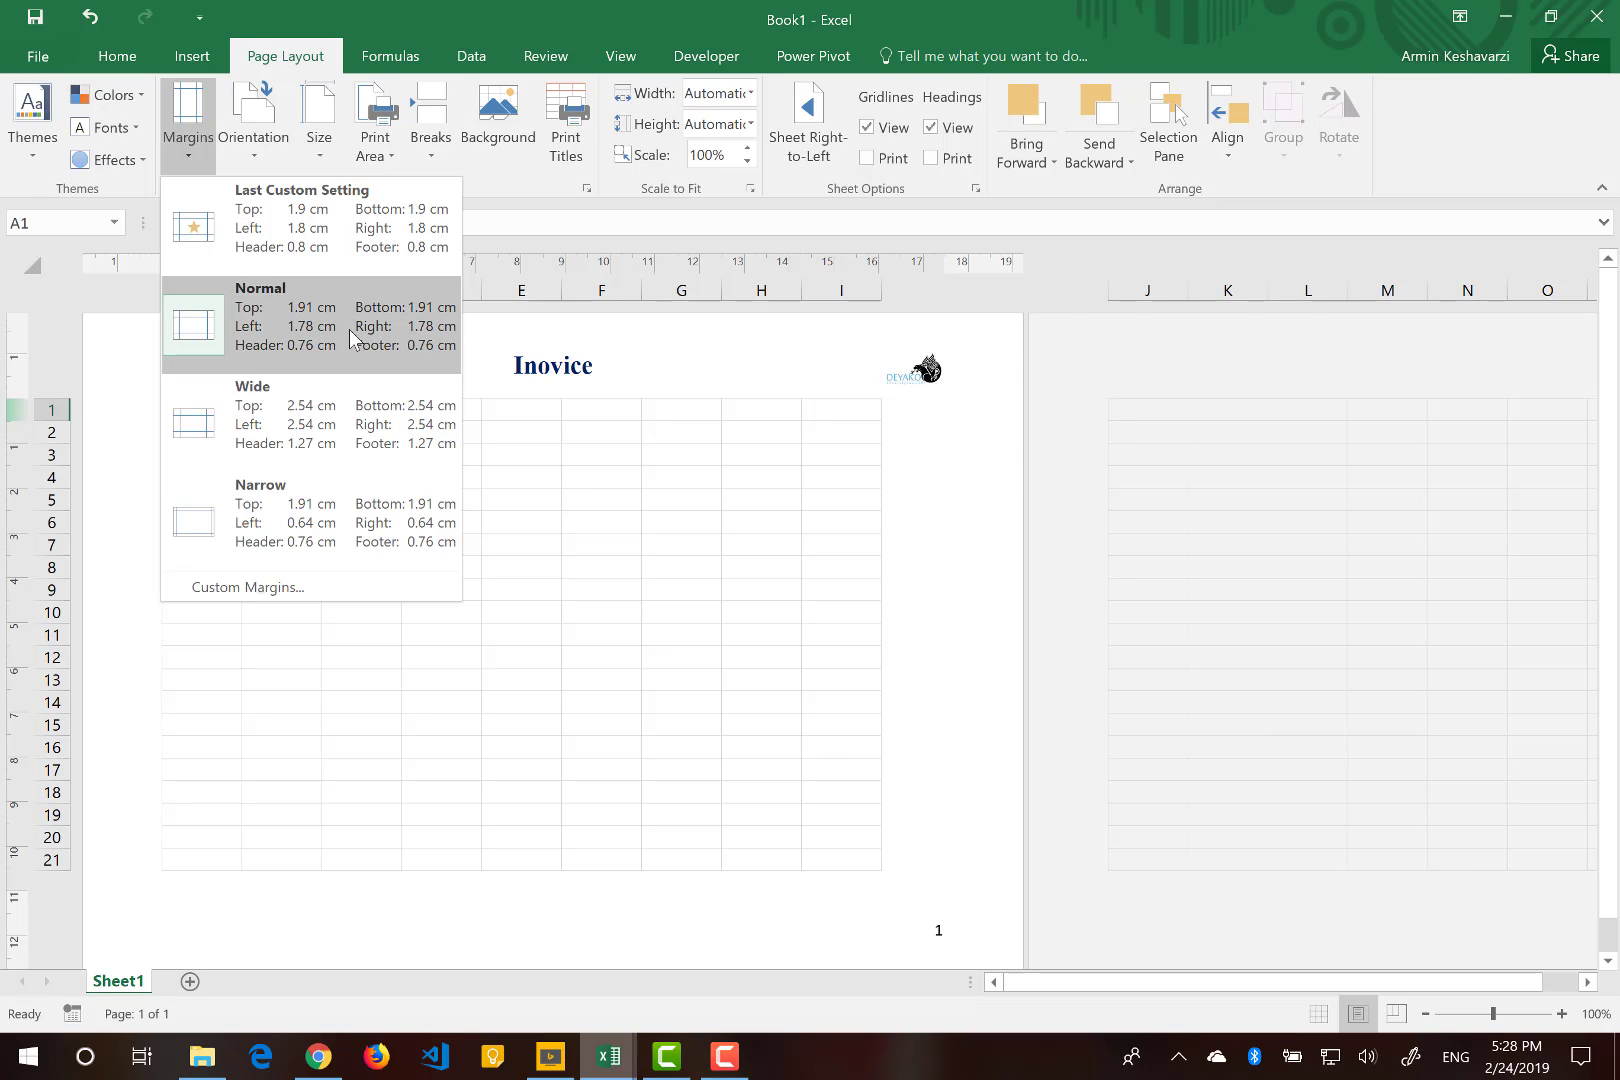
{"action": "left_click", "coordinate": [352, 430]}
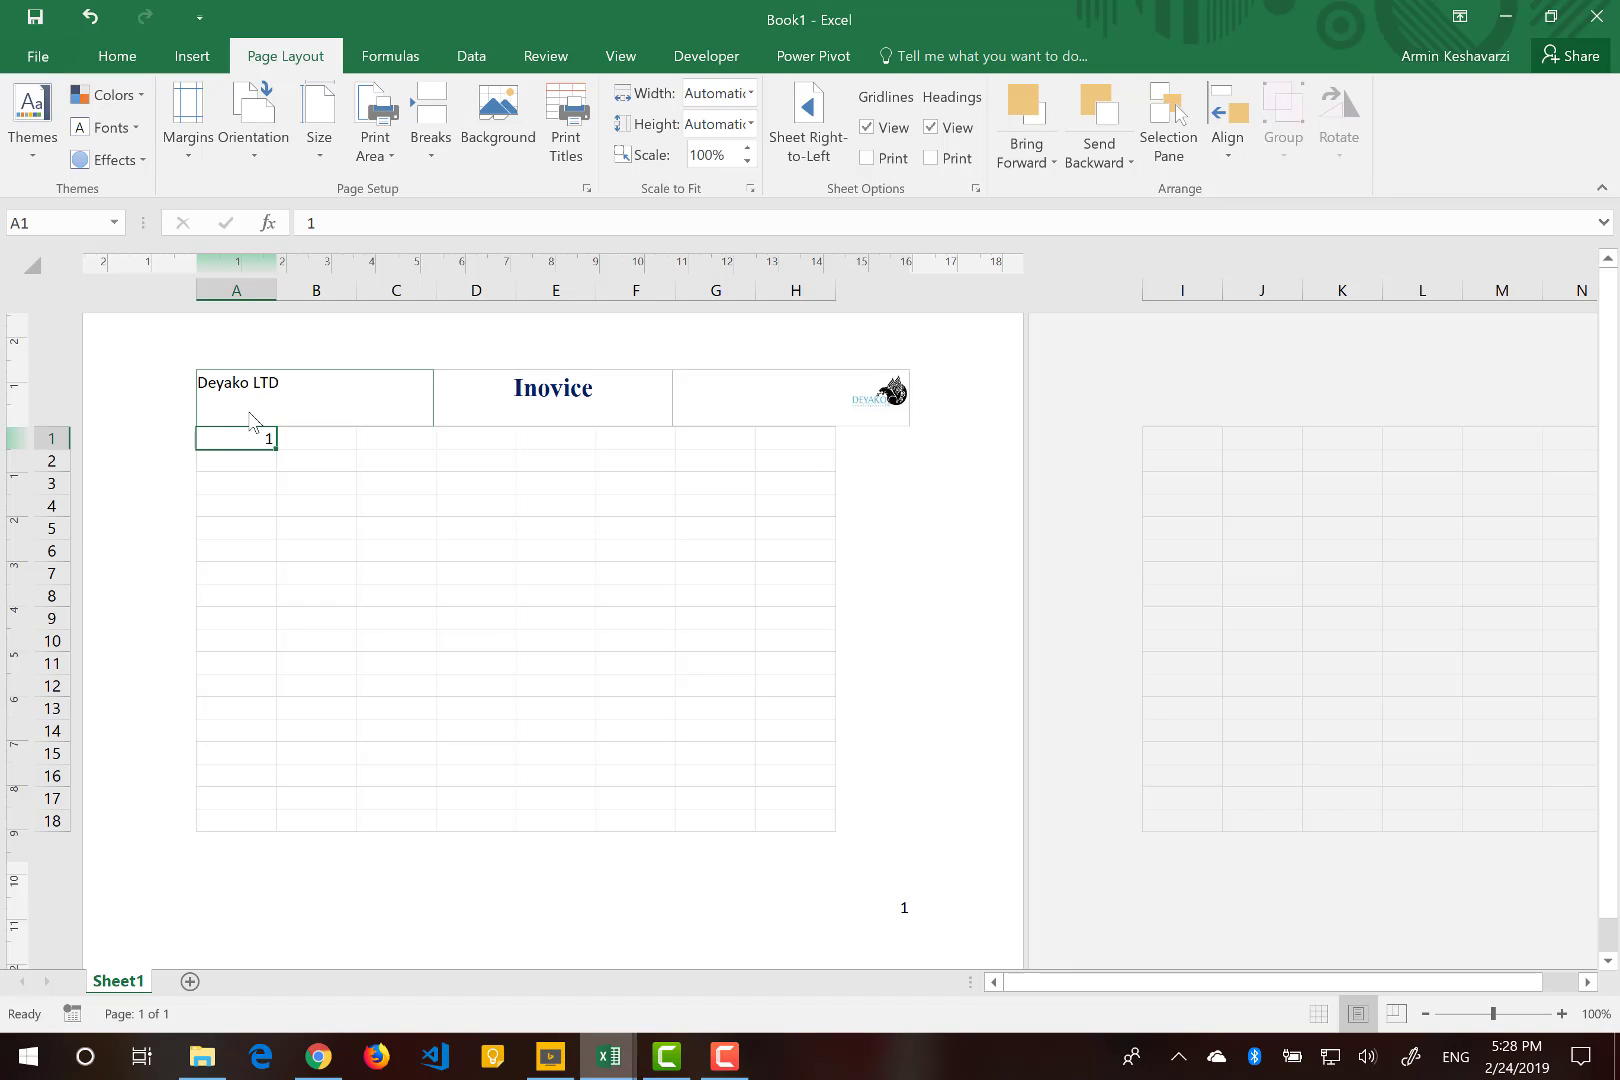
Select the page's cells and apply the Narrow margin preset.
{"action": "left_click_drag", "start_coordinate": [235, 438], "coordinate": [835, 815]}
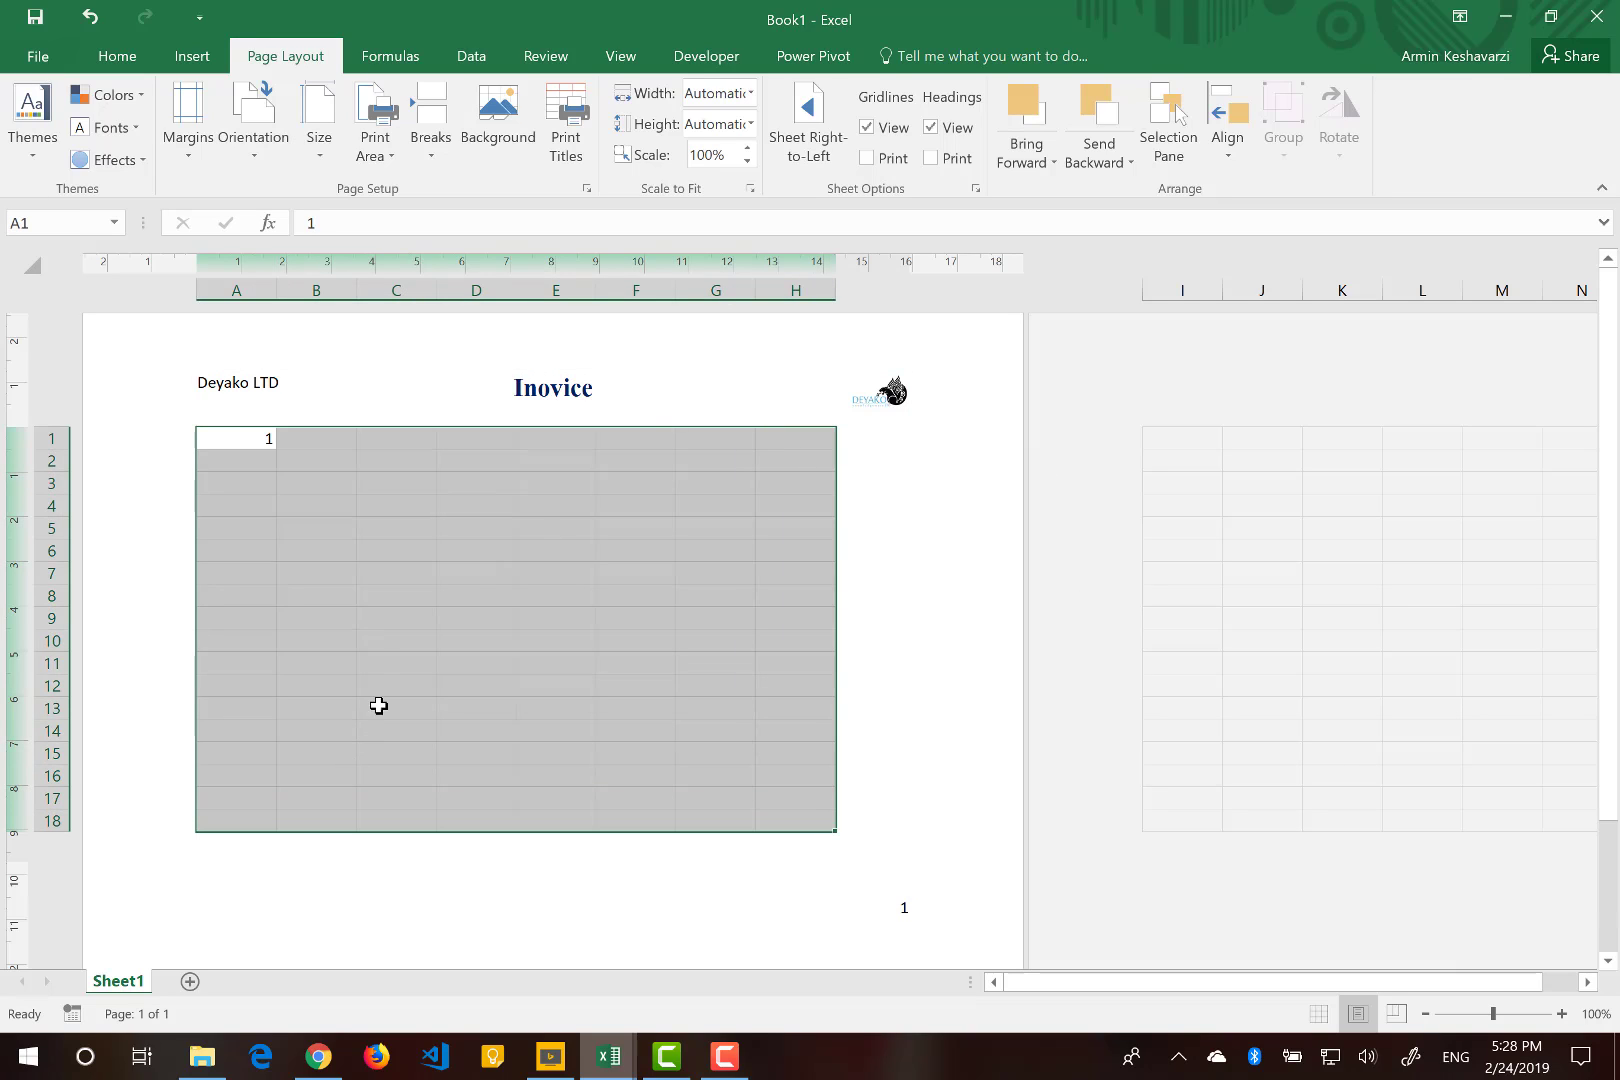
{"action": "left_click", "coordinate": [167, 128]}
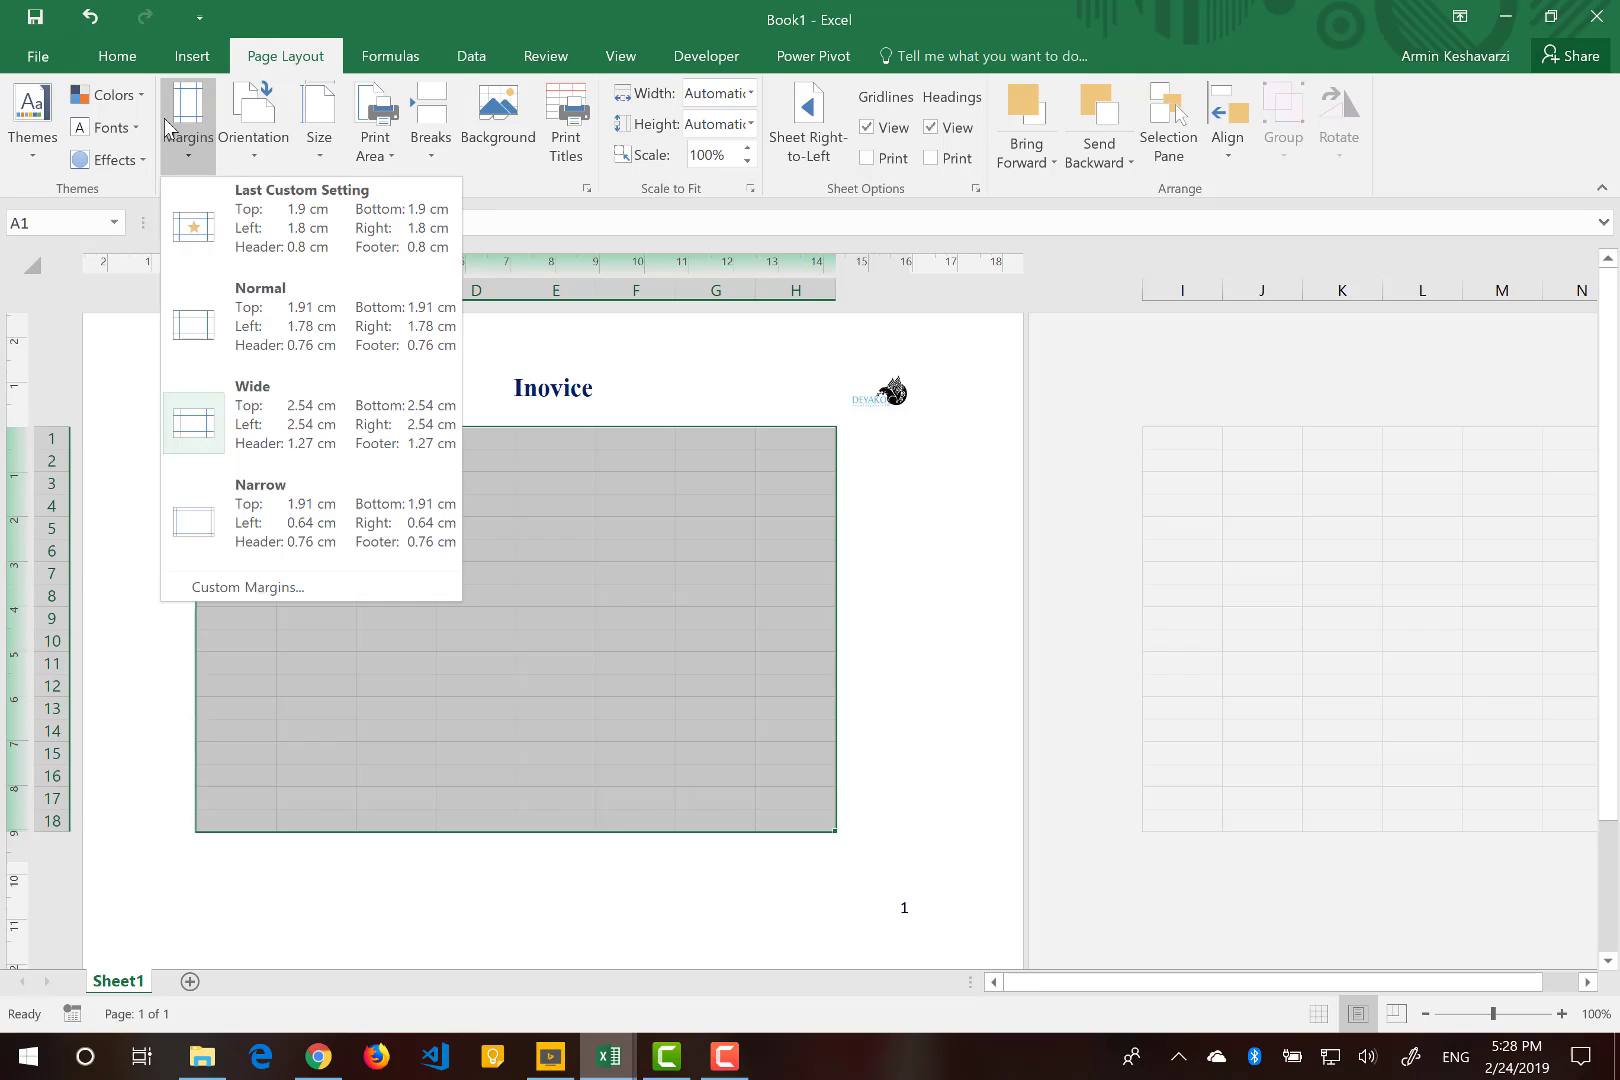
{"action": "left_click", "coordinate": [256, 535]}
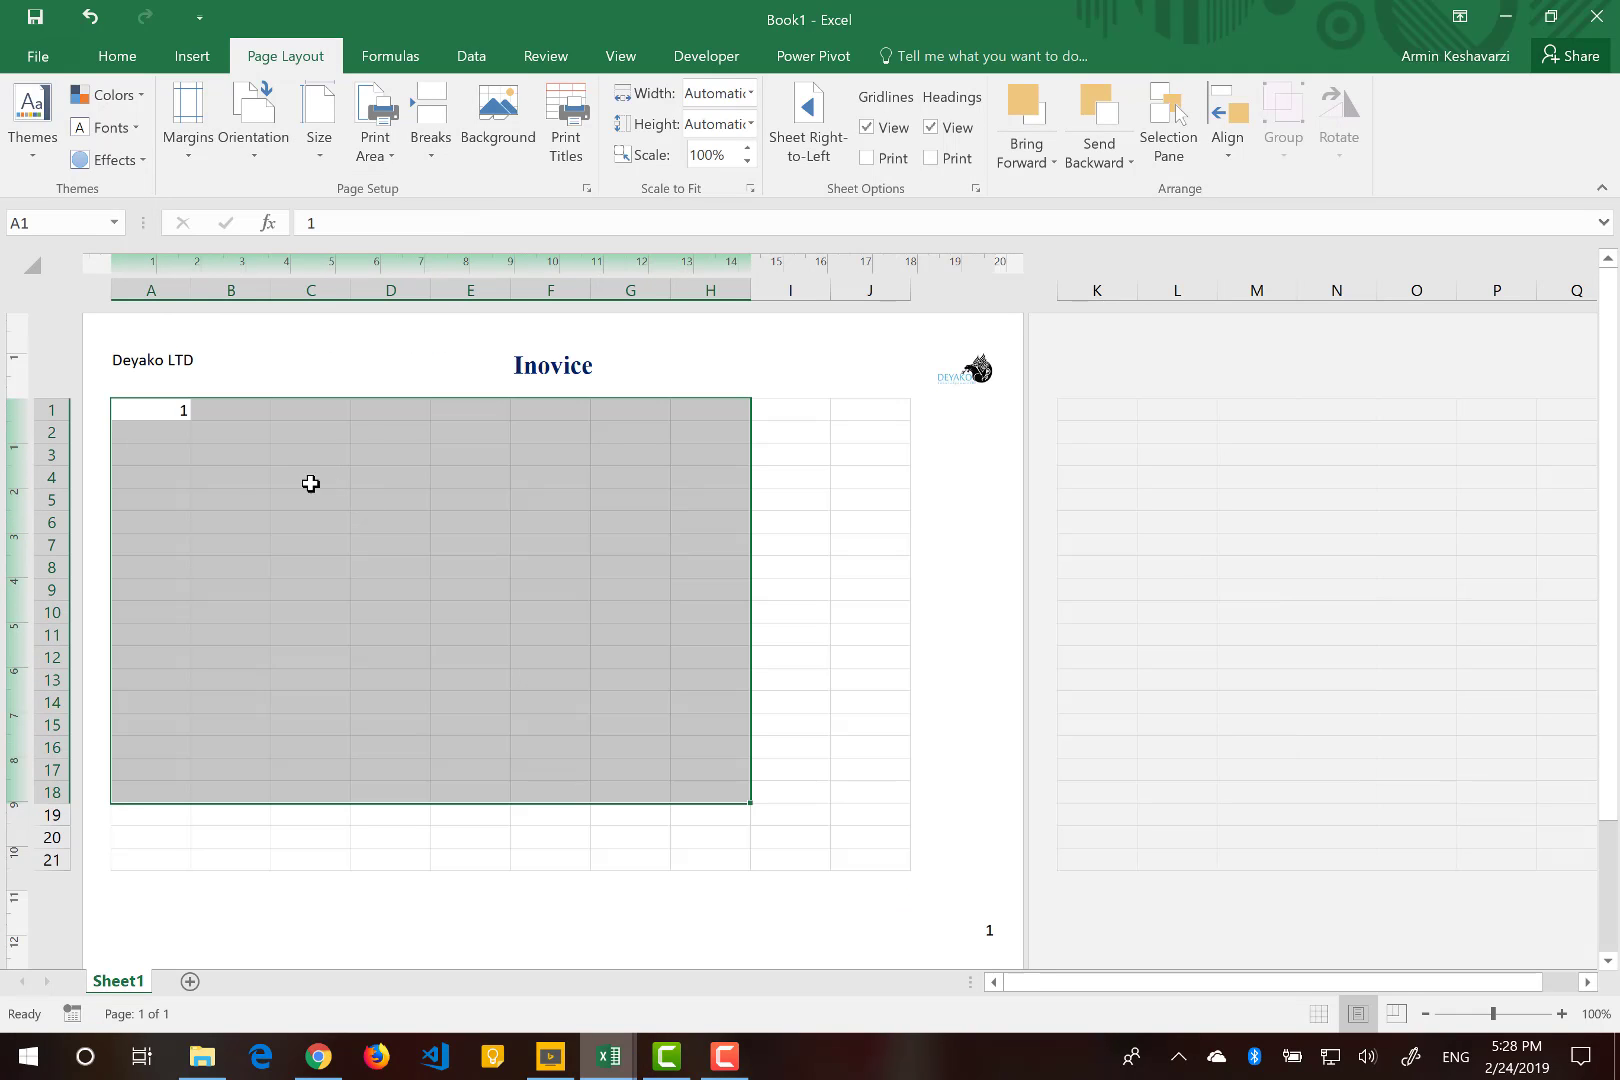
{"action": "left_click", "coordinate": [183, 445]}
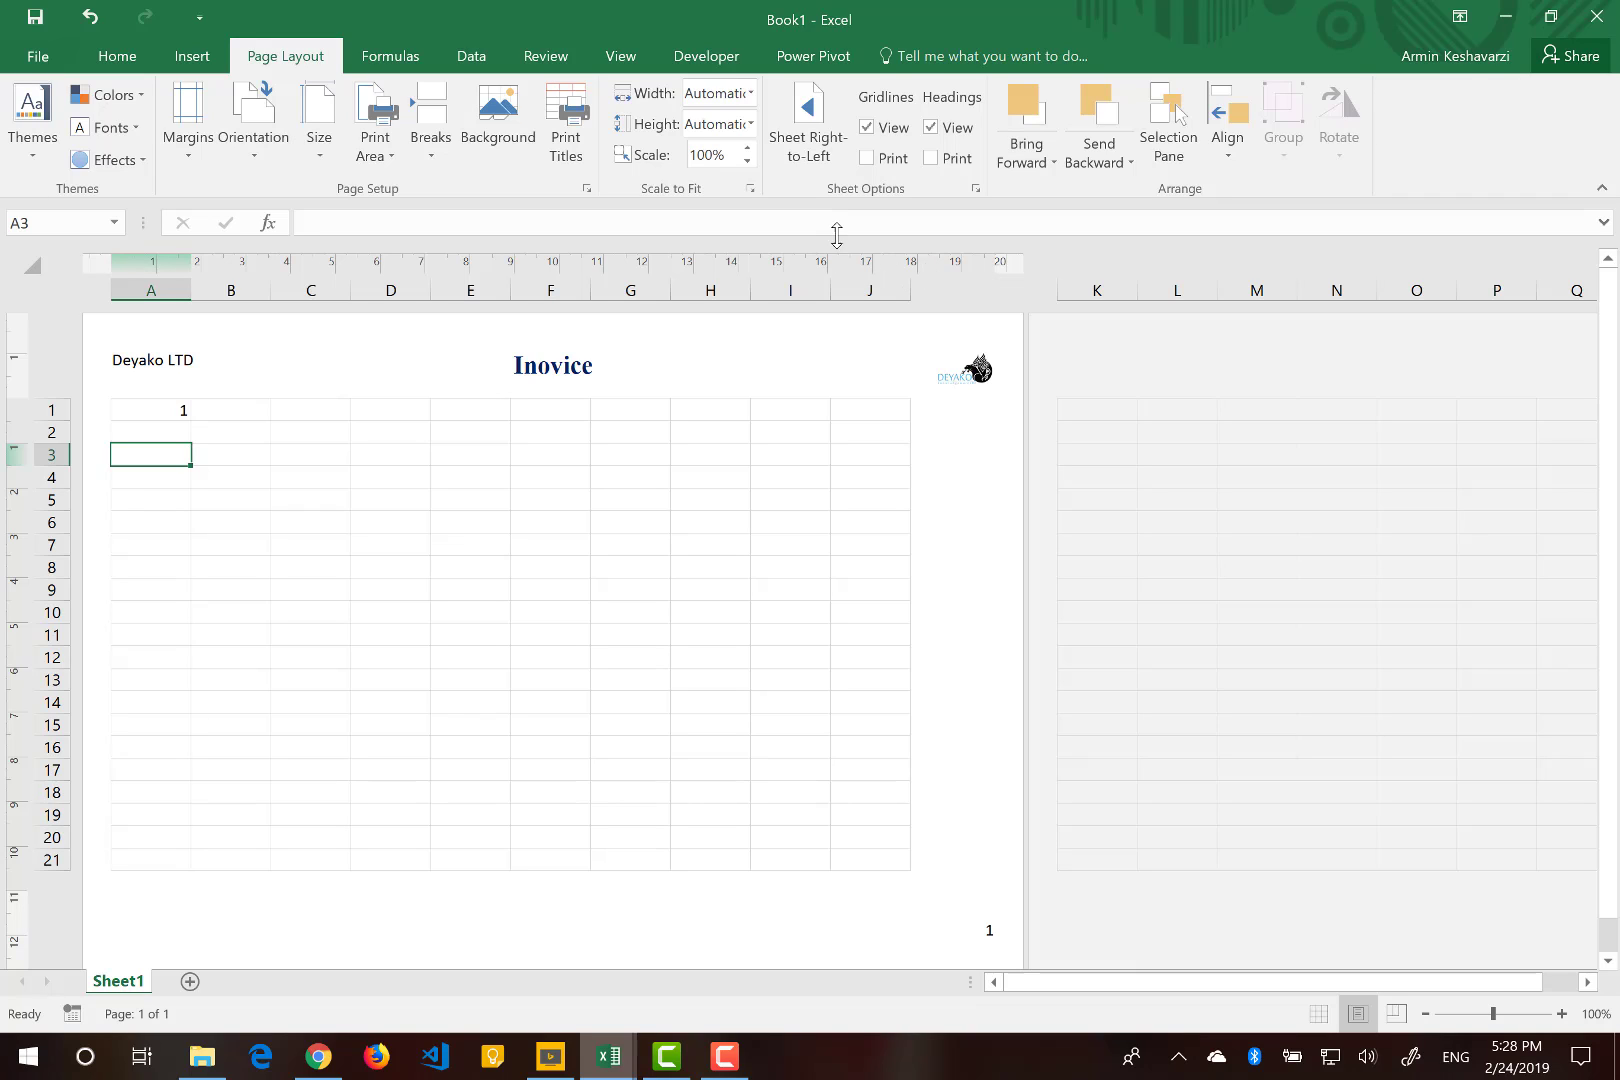
Hide the ruler and show it again.
{"action": "left_click", "coordinate": [620, 58]}
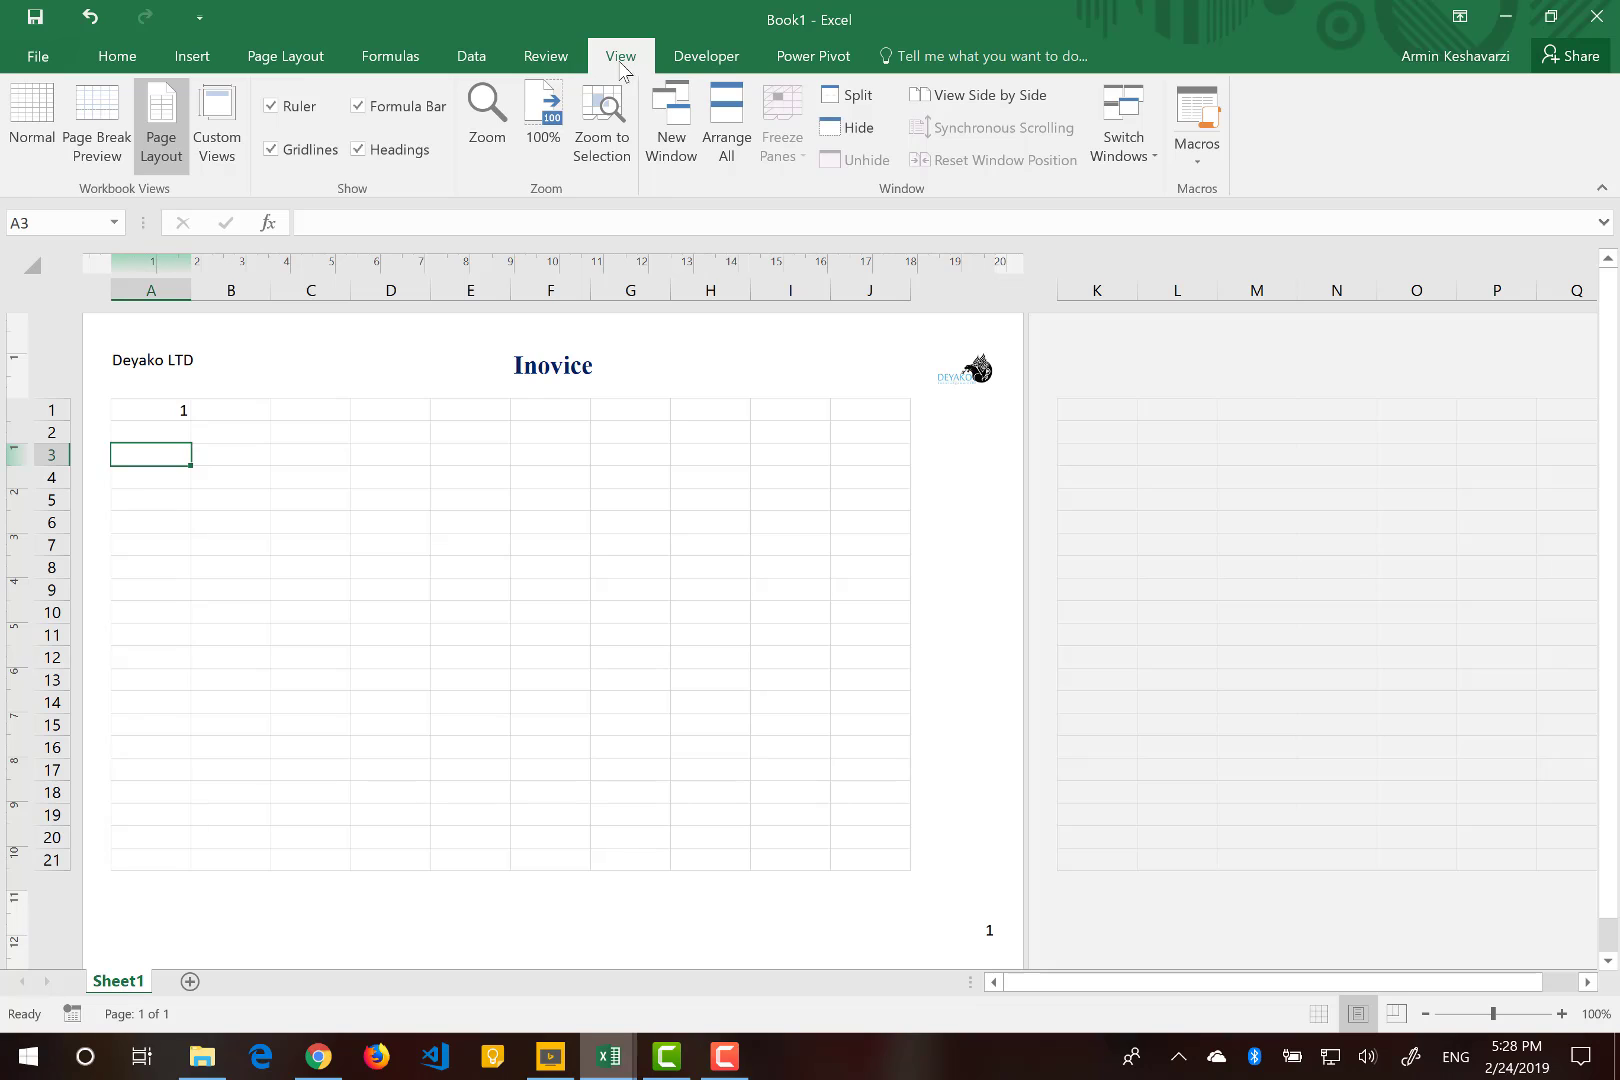
{"action": "left_click", "coordinate": [296, 112]}
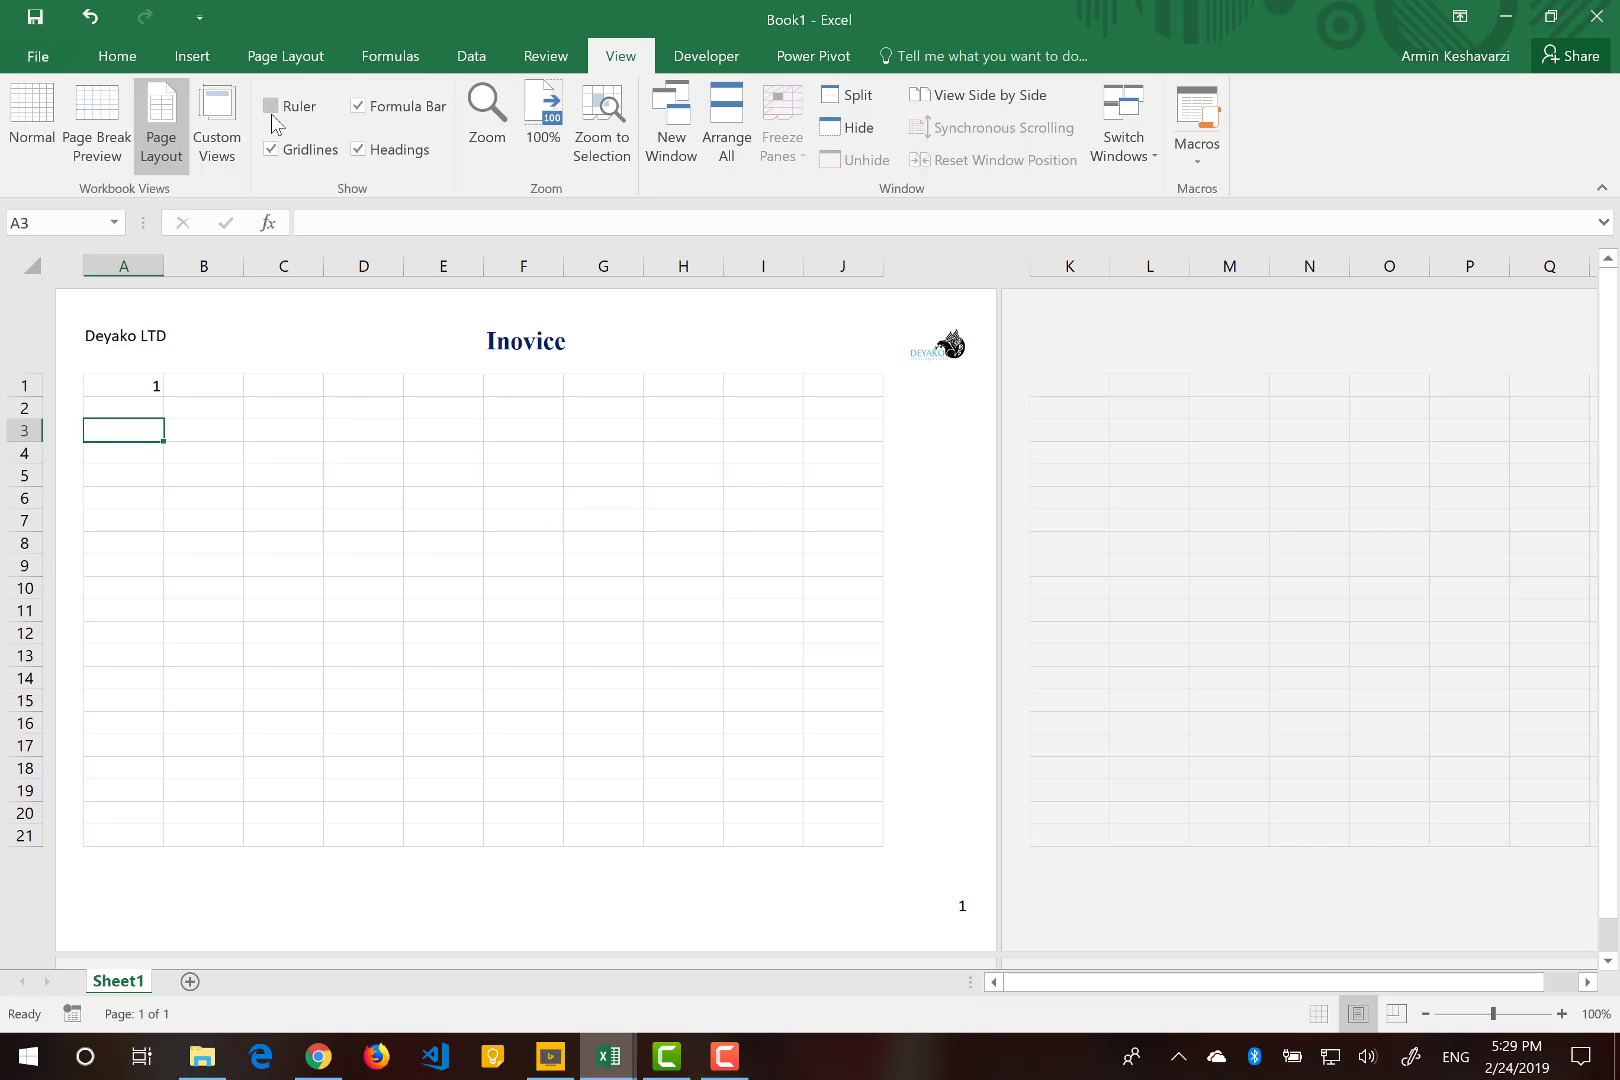
{"action": "left_click", "coordinate": [272, 108]}
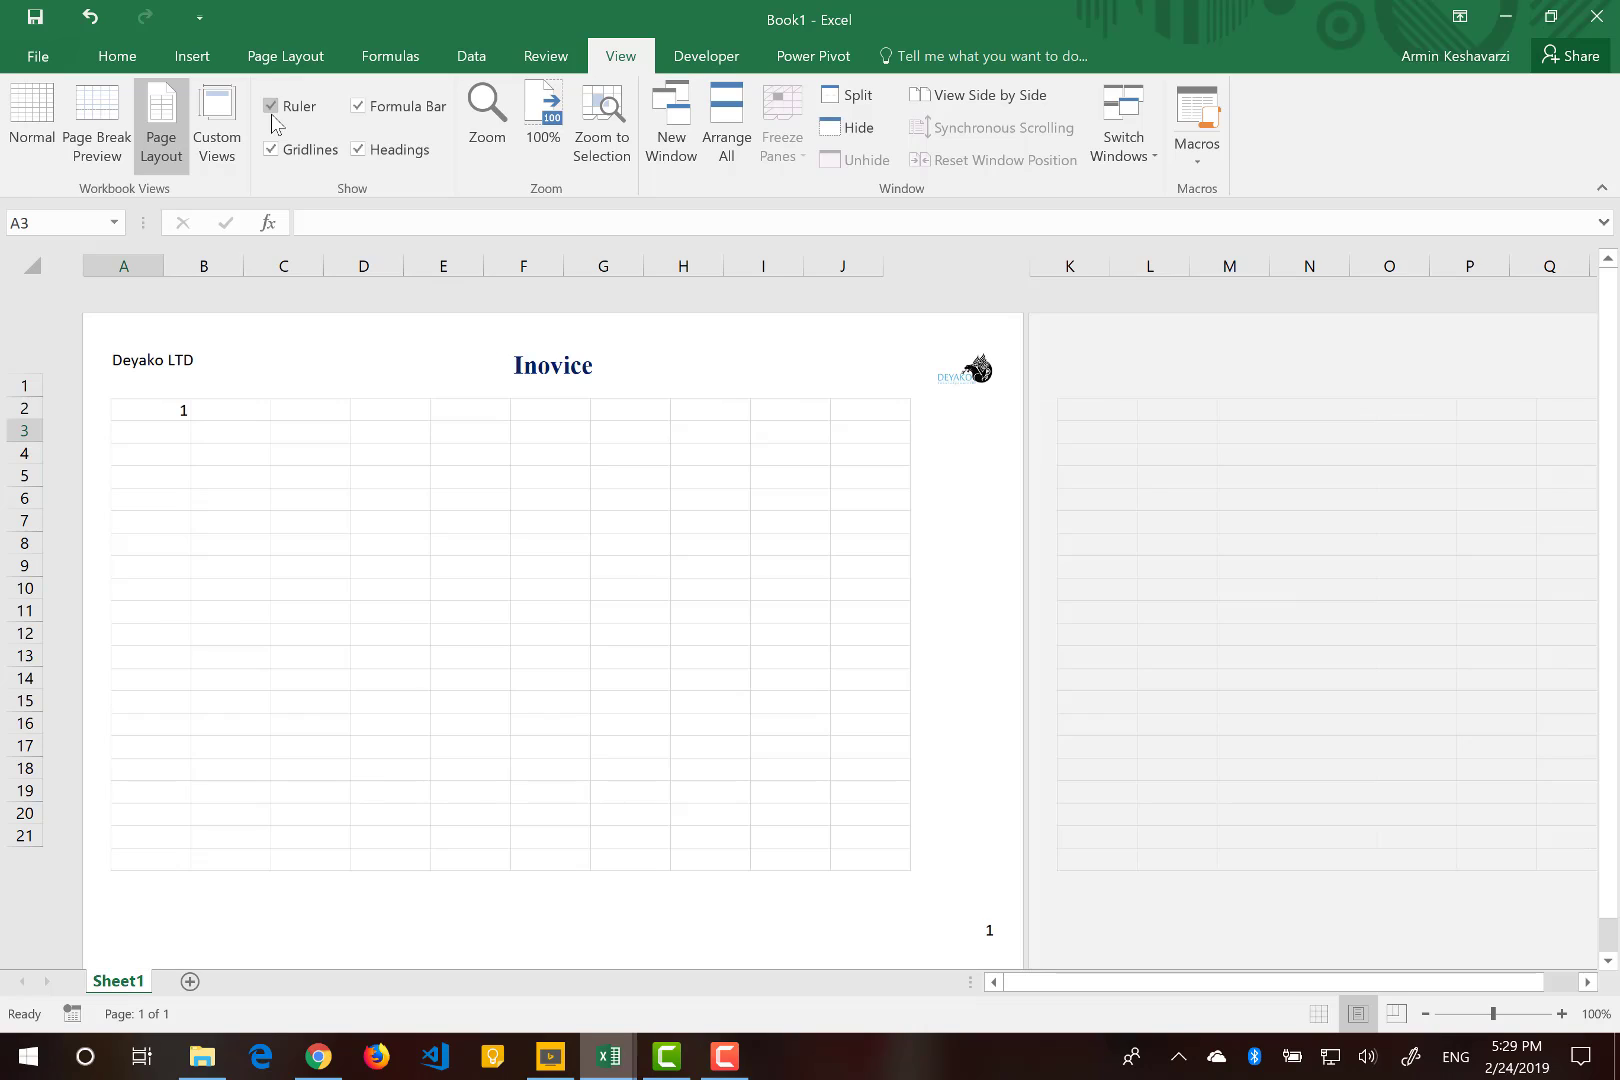
Try widening column J to reach the page's right margin, then restore its width.
{"action": "left_click", "coordinate": [859, 448]}
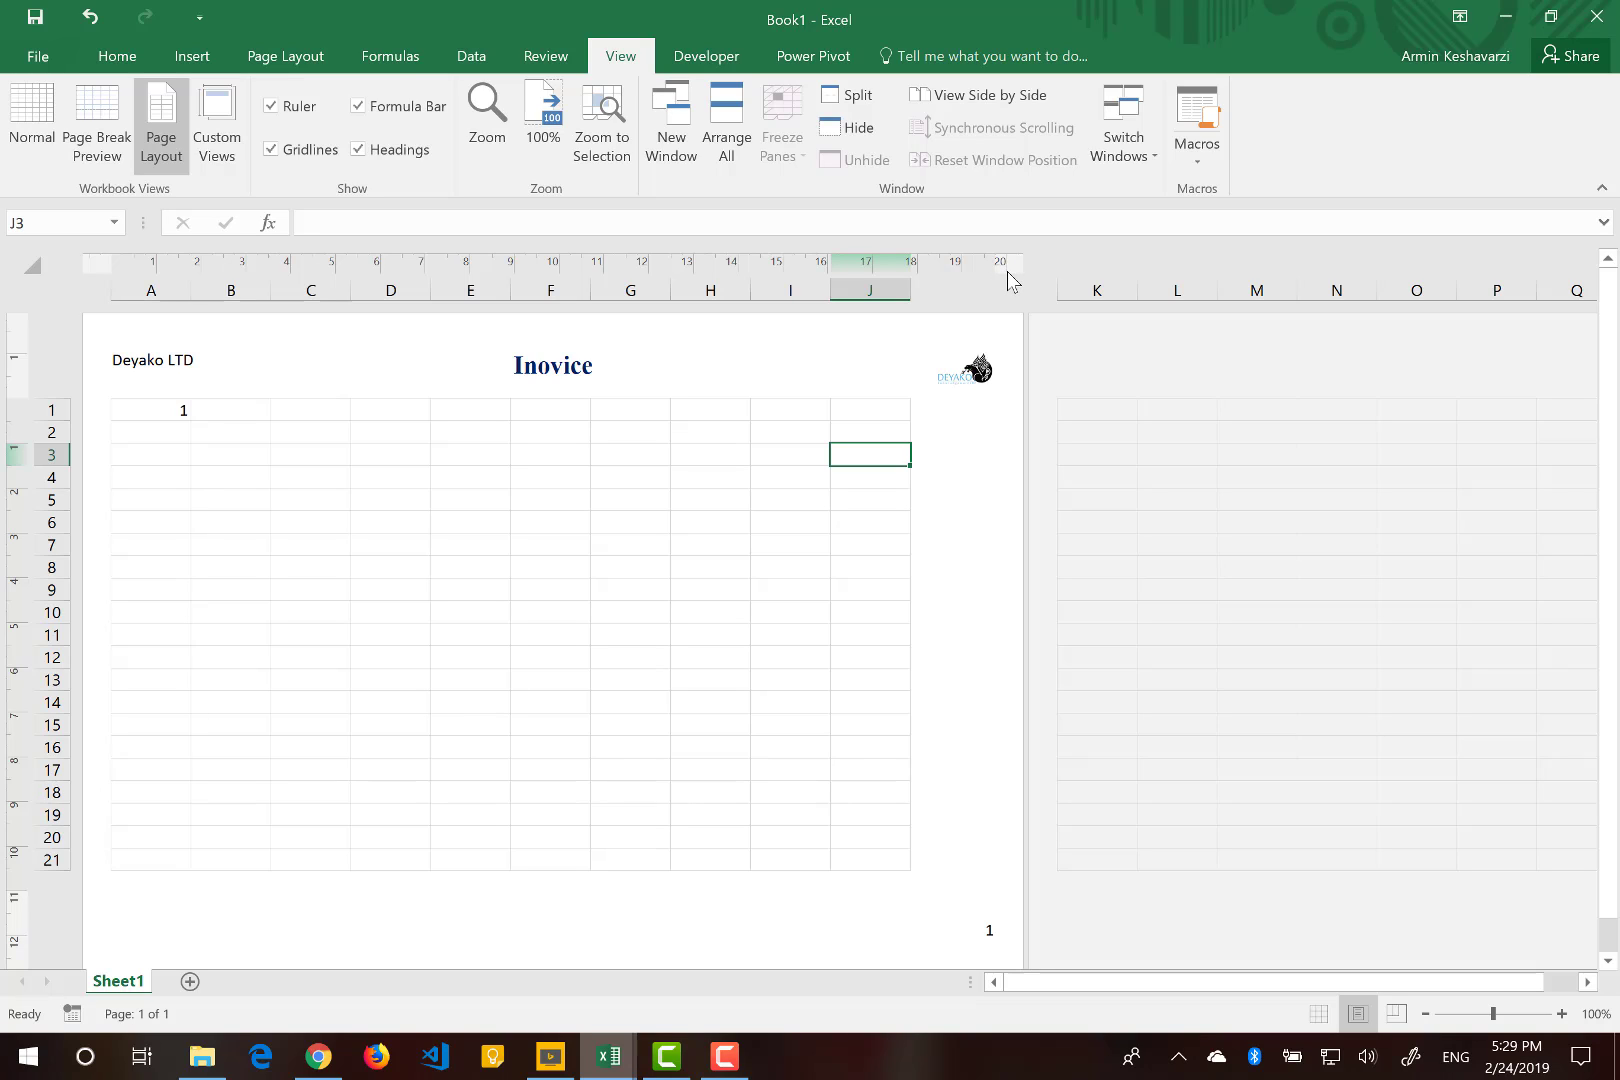
{"action": "left_click_drag", "start_coordinate": [906, 287], "coordinate": [983, 289]}
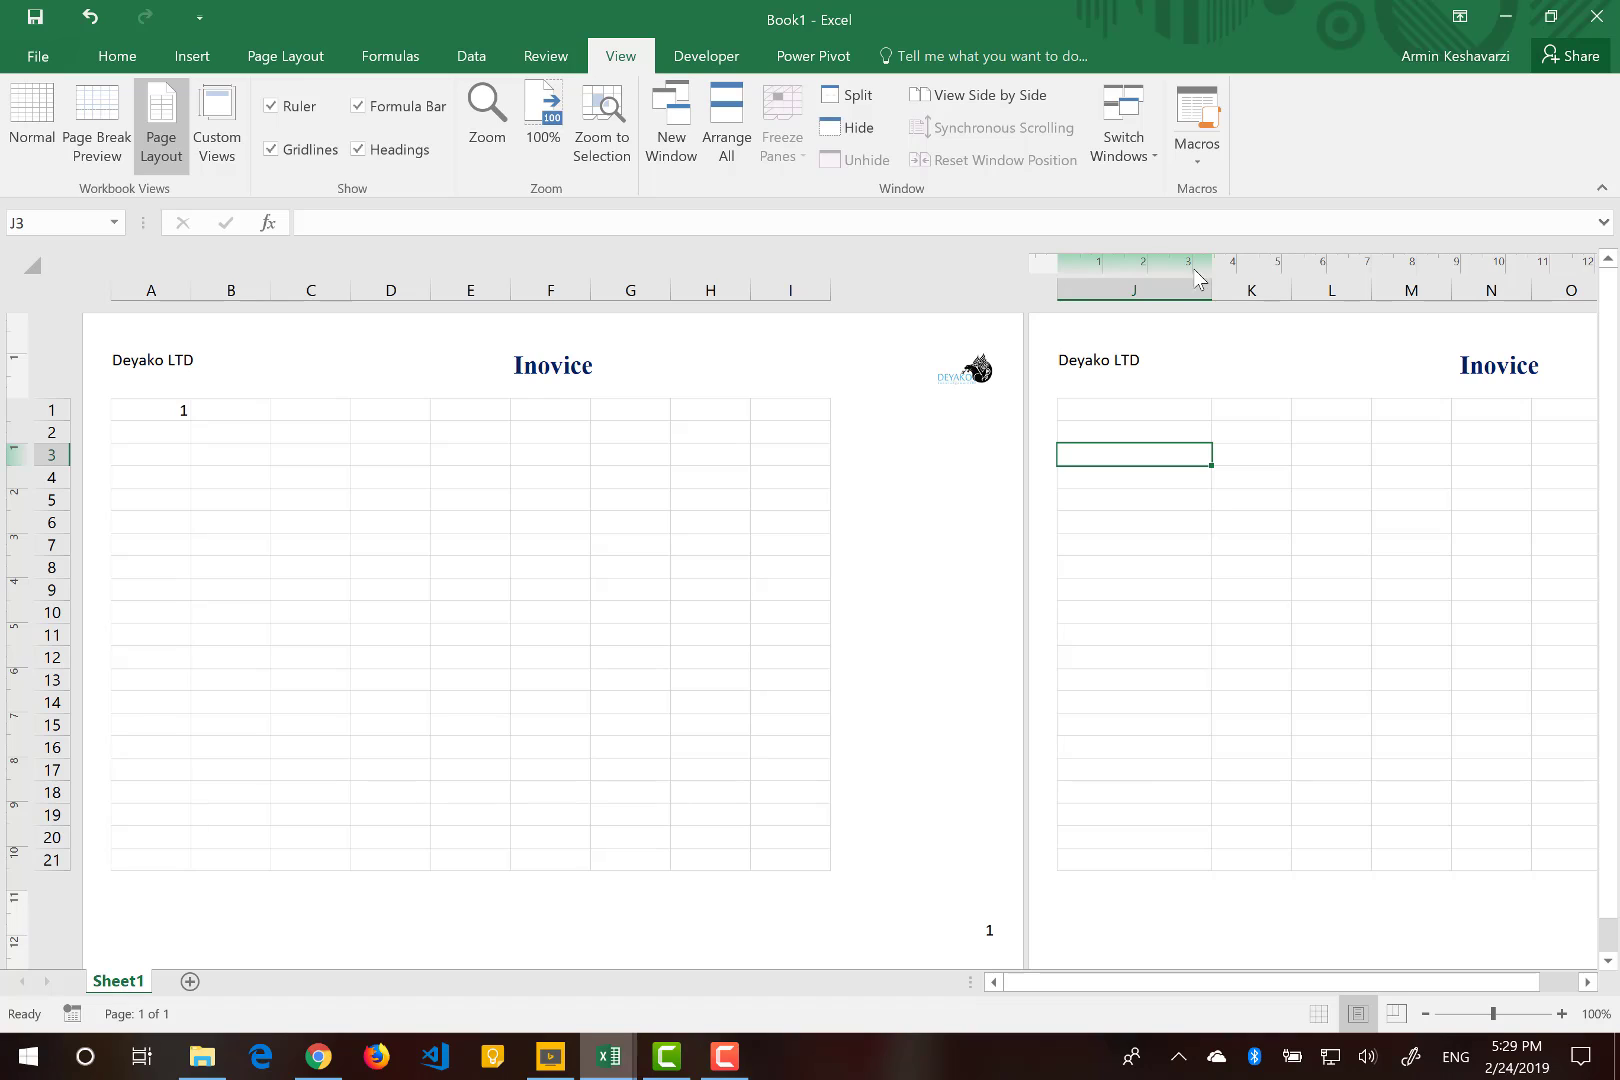
{"action": "left_click_drag", "start_coordinate": [1209, 289], "coordinate": [1160, 289]}
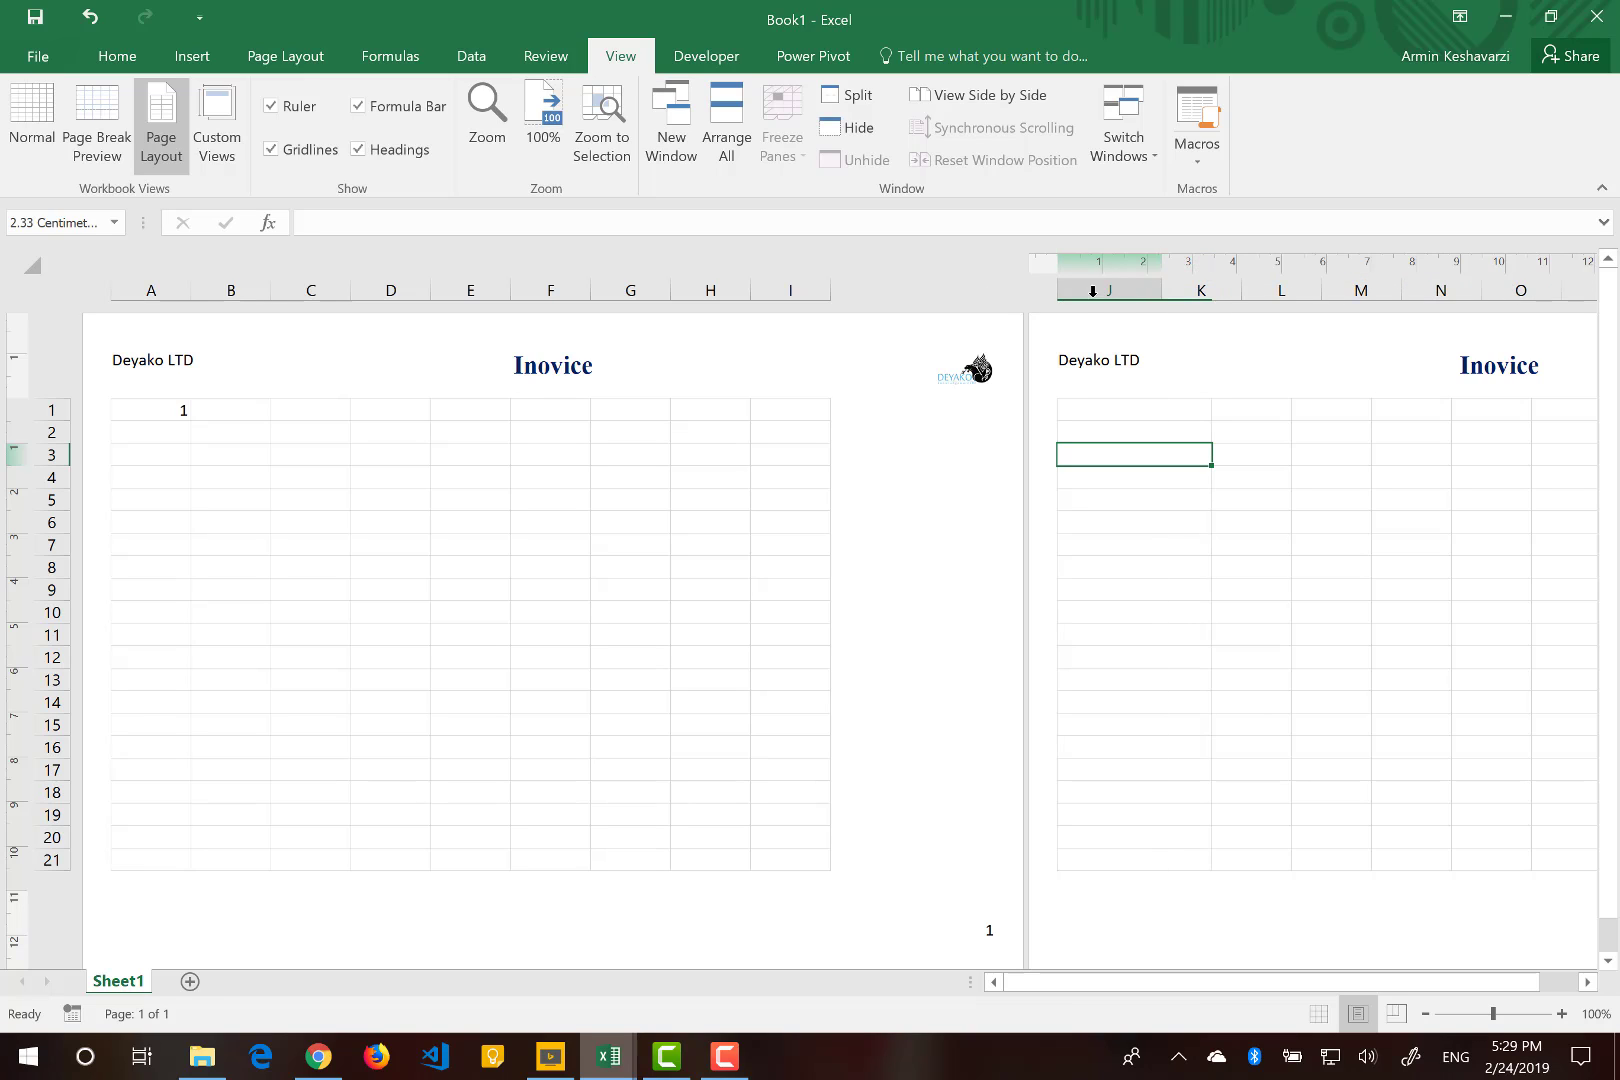
{"action": "left_click_drag", "start_coordinate": [936, 289], "coordinate": [967, 291]}
{"action": "left_click_drag", "start_coordinate": [975, 289], "coordinate": [985, 289]}
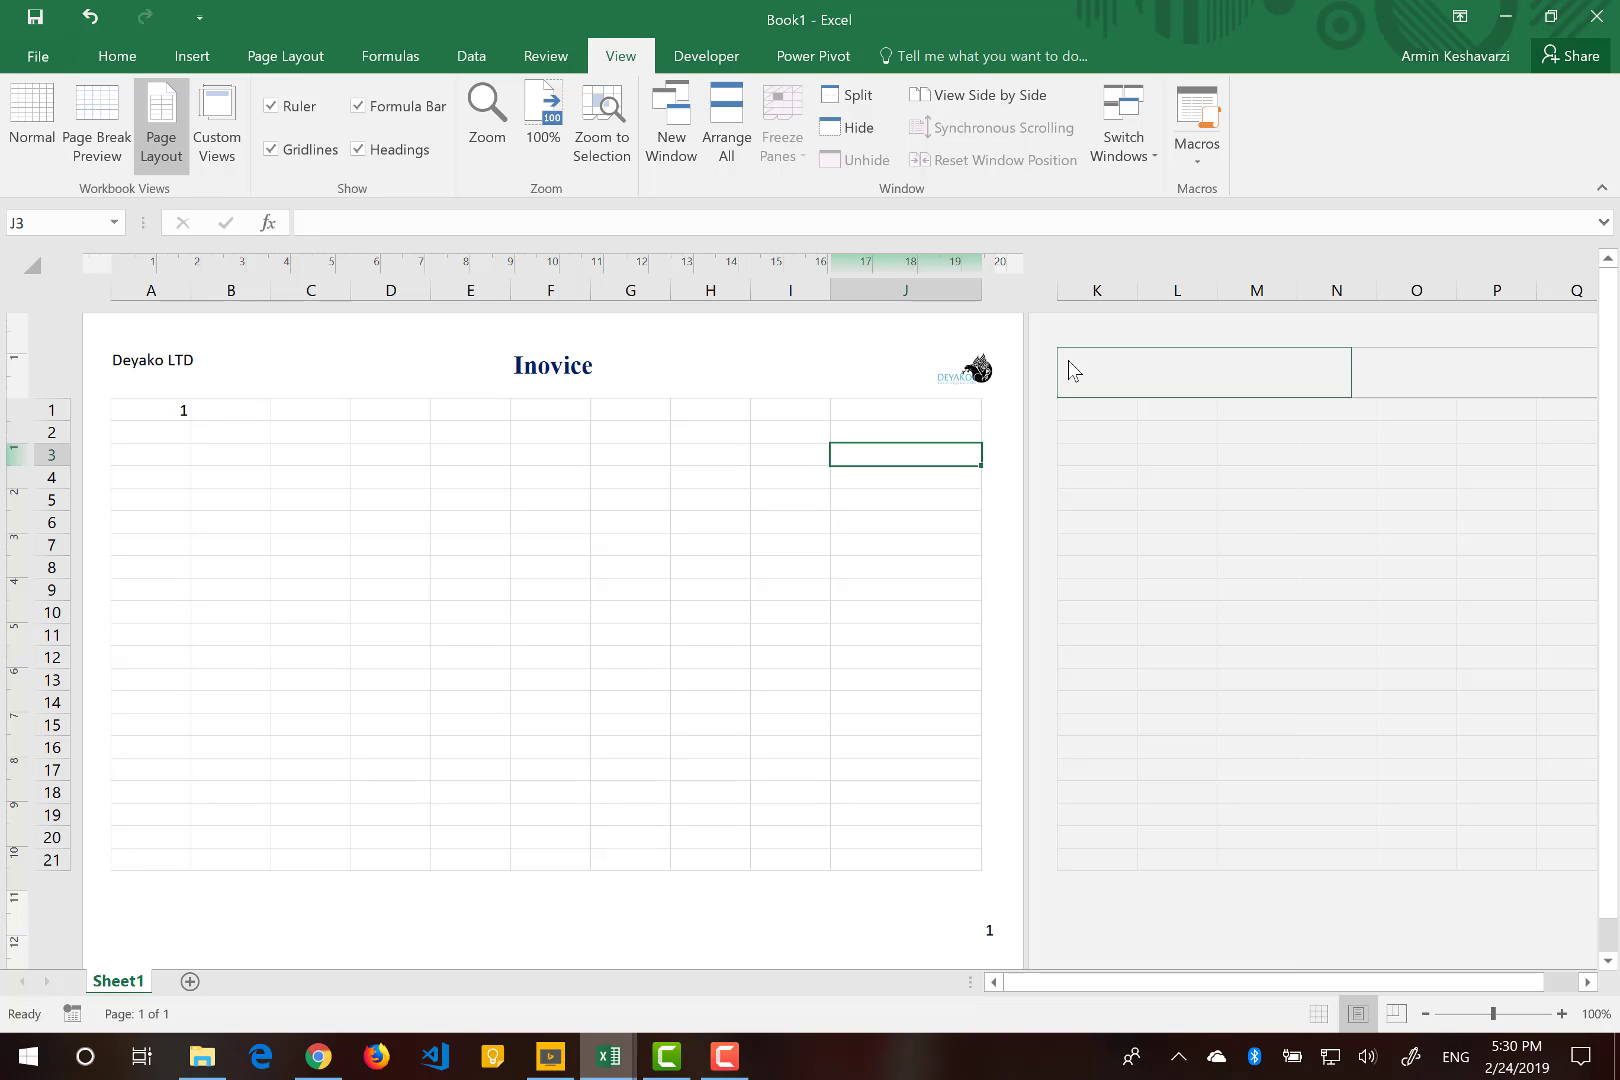
{"action": "key", "text": "ctrl+z"}
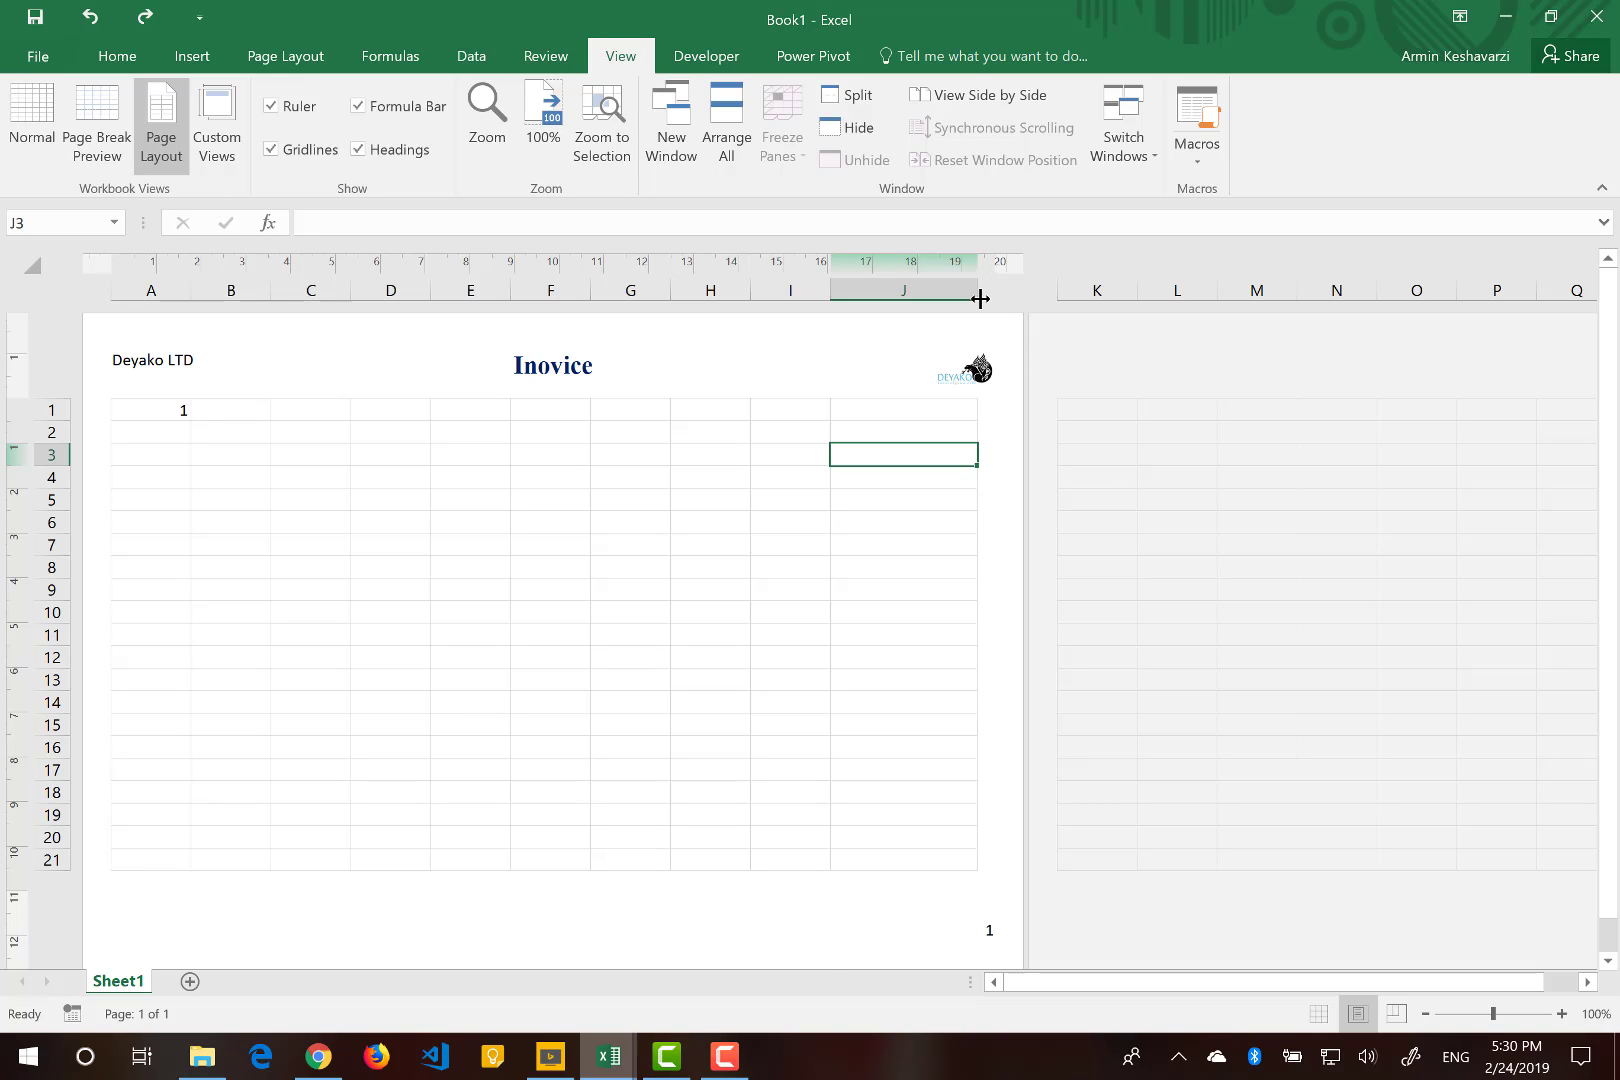
{"action": "left_click_drag", "start_coordinate": [980, 299], "coordinate": [914, 302]}
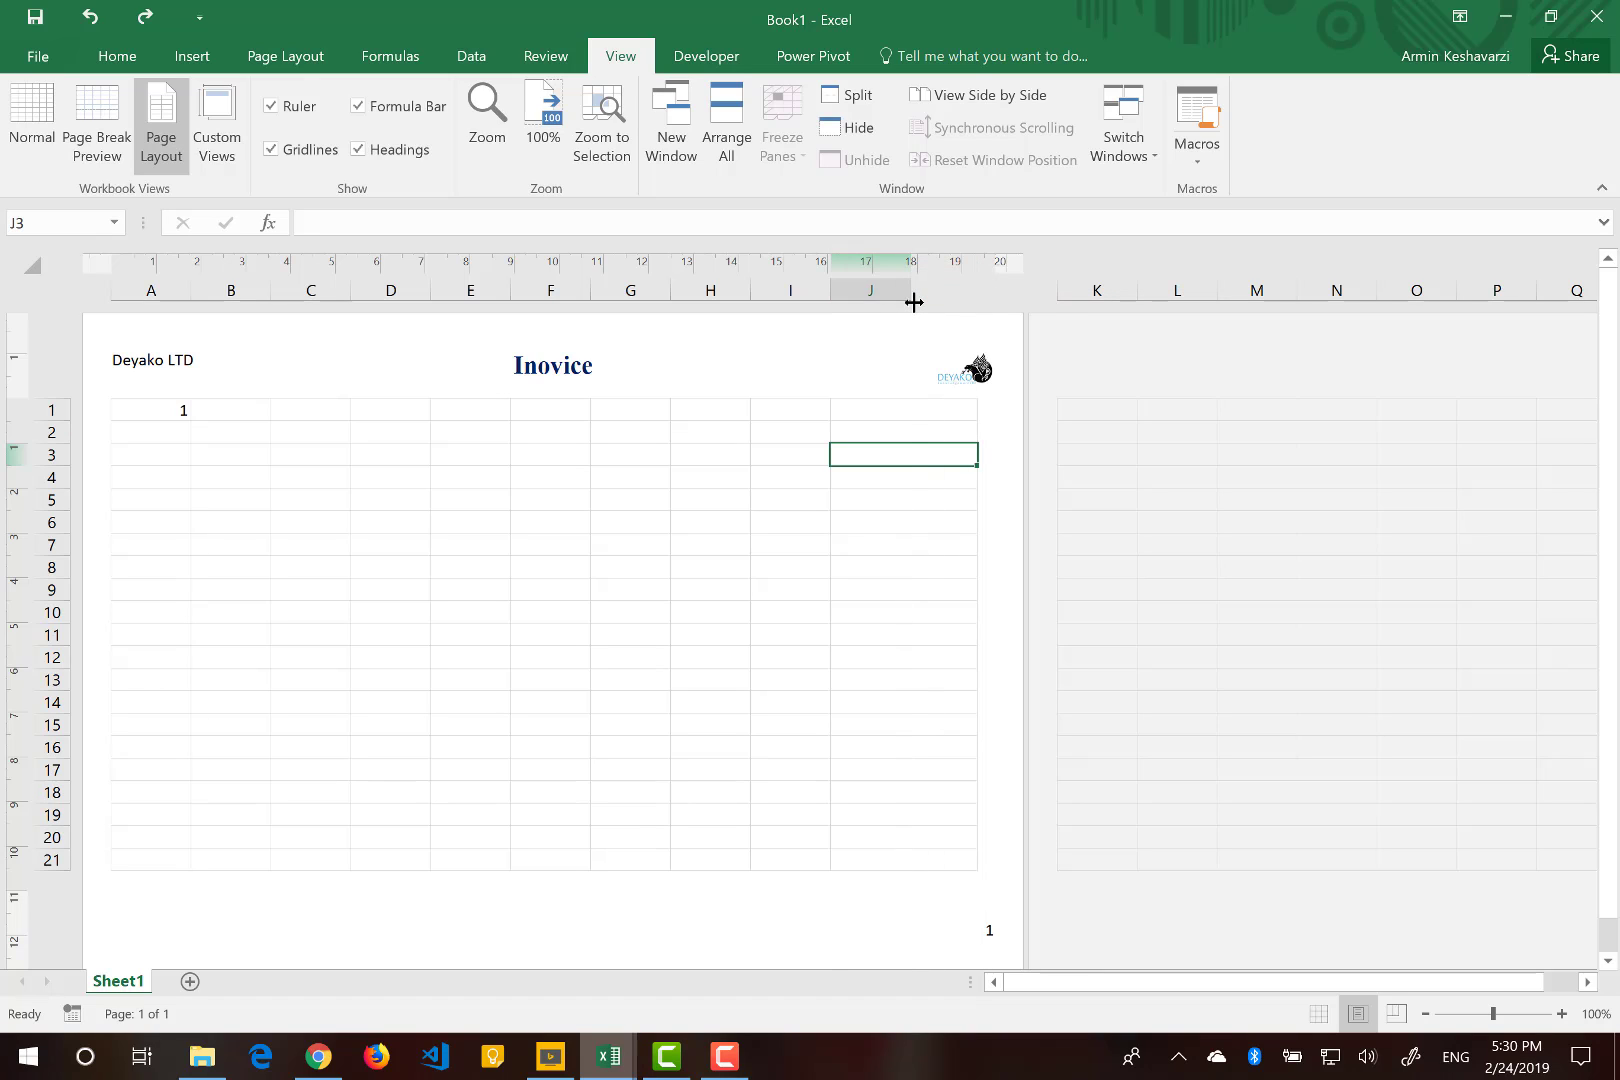
Resize column K so it fits on the first page up to the right margin.
{"action": "left_click", "coordinate": [1124, 288]}
{"action": "left_click_drag", "start_coordinate": [1141, 291], "coordinate": [1125, 292]}
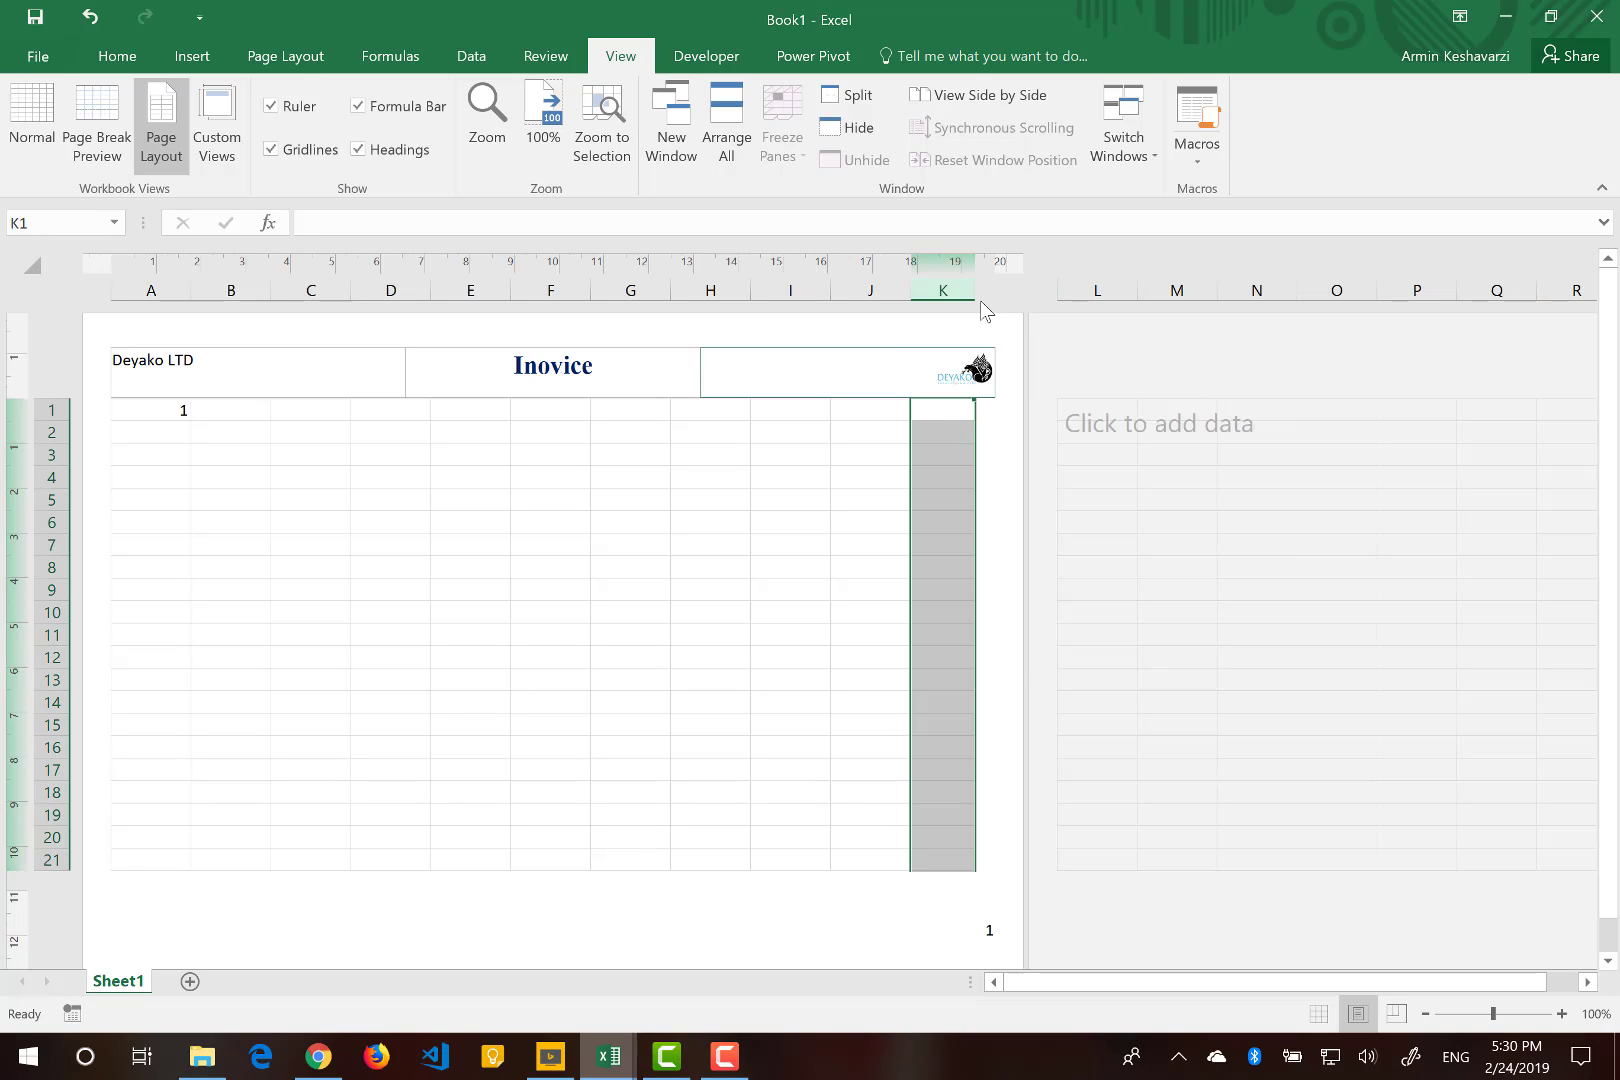
{"action": "left_click_drag", "start_coordinate": [975, 291], "coordinate": [977, 290]}
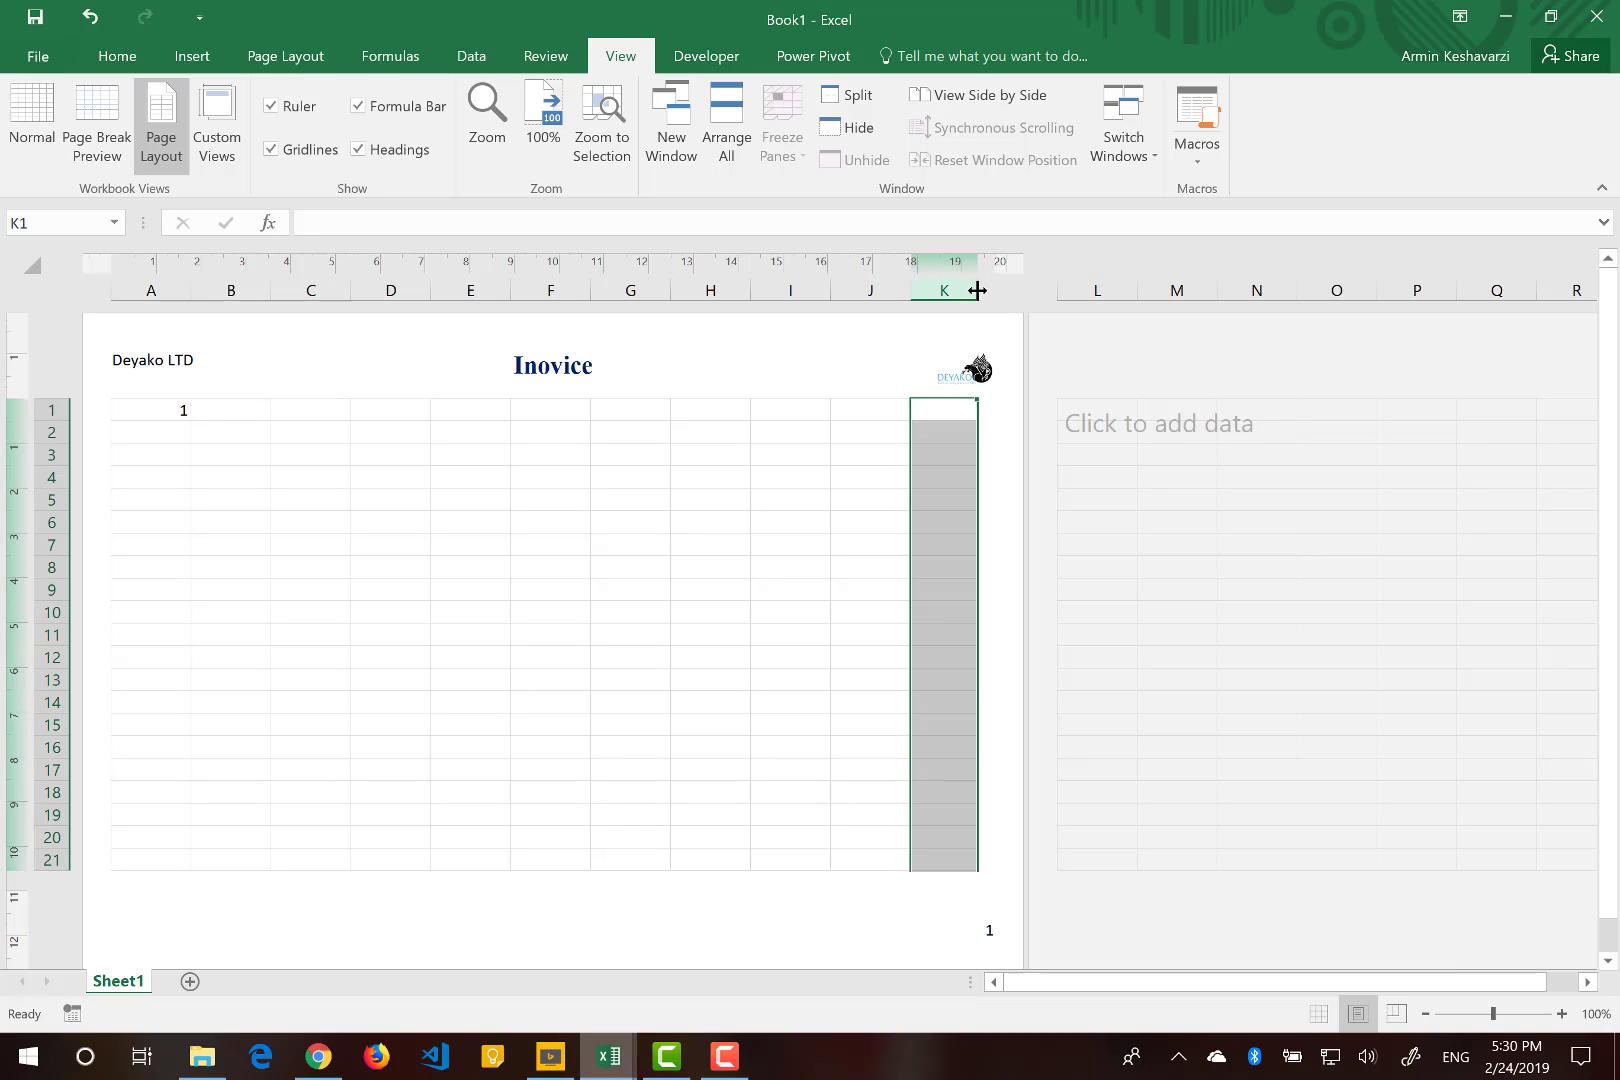
{"action": "left_click", "coordinate": [300, 446]}
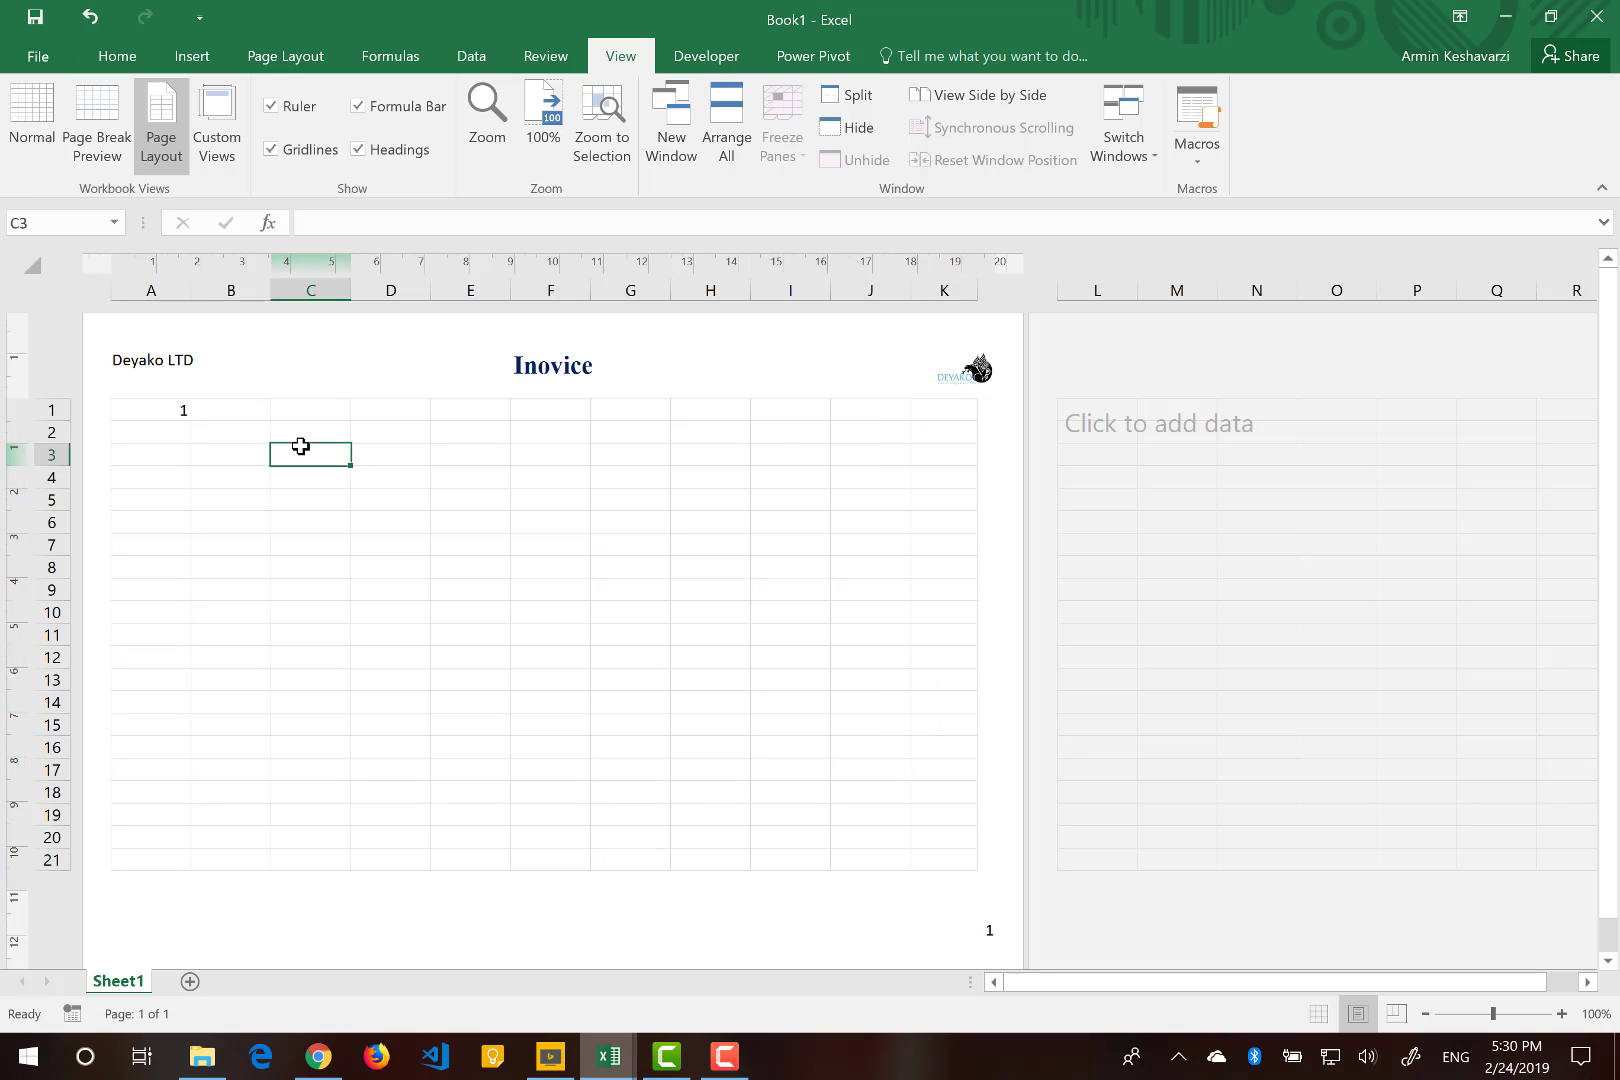
Open the custom margin settings and center the page both horizontally and vertically.
{"action": "left_click", "coordinate": [277, 68]}
{"action": "left_click", "coordinate": [190, 130]}
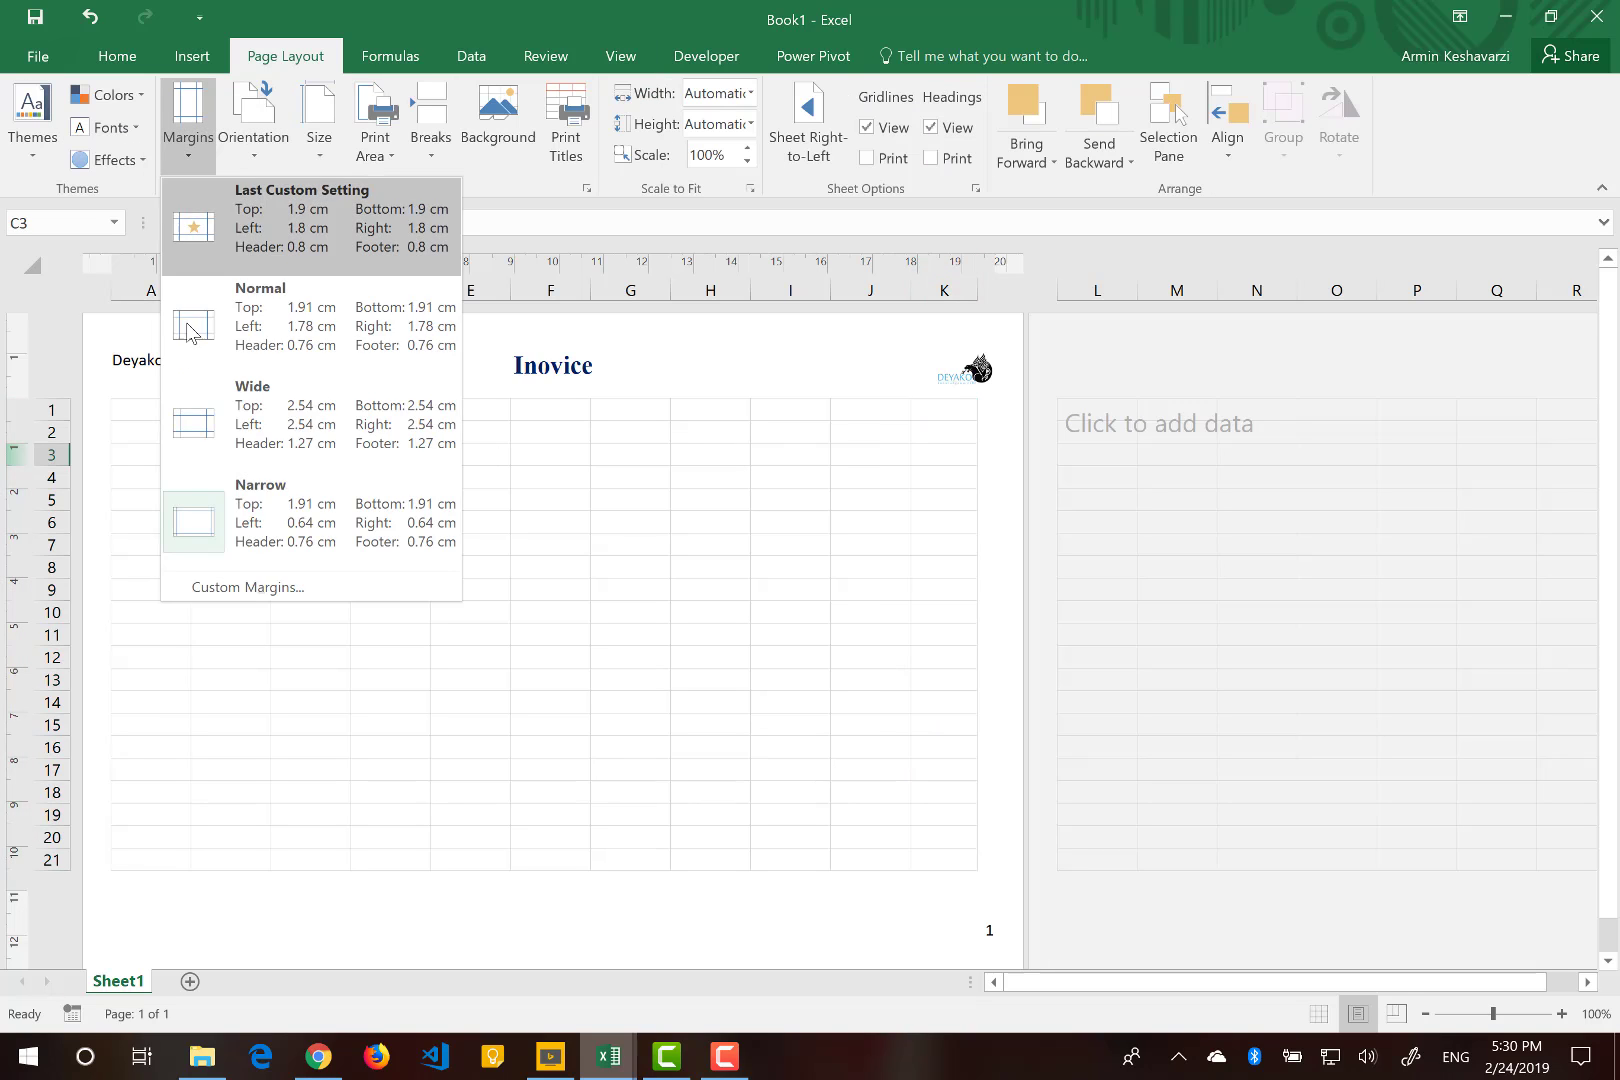
{"action": "left_click", "coordinate": [287, 588]}
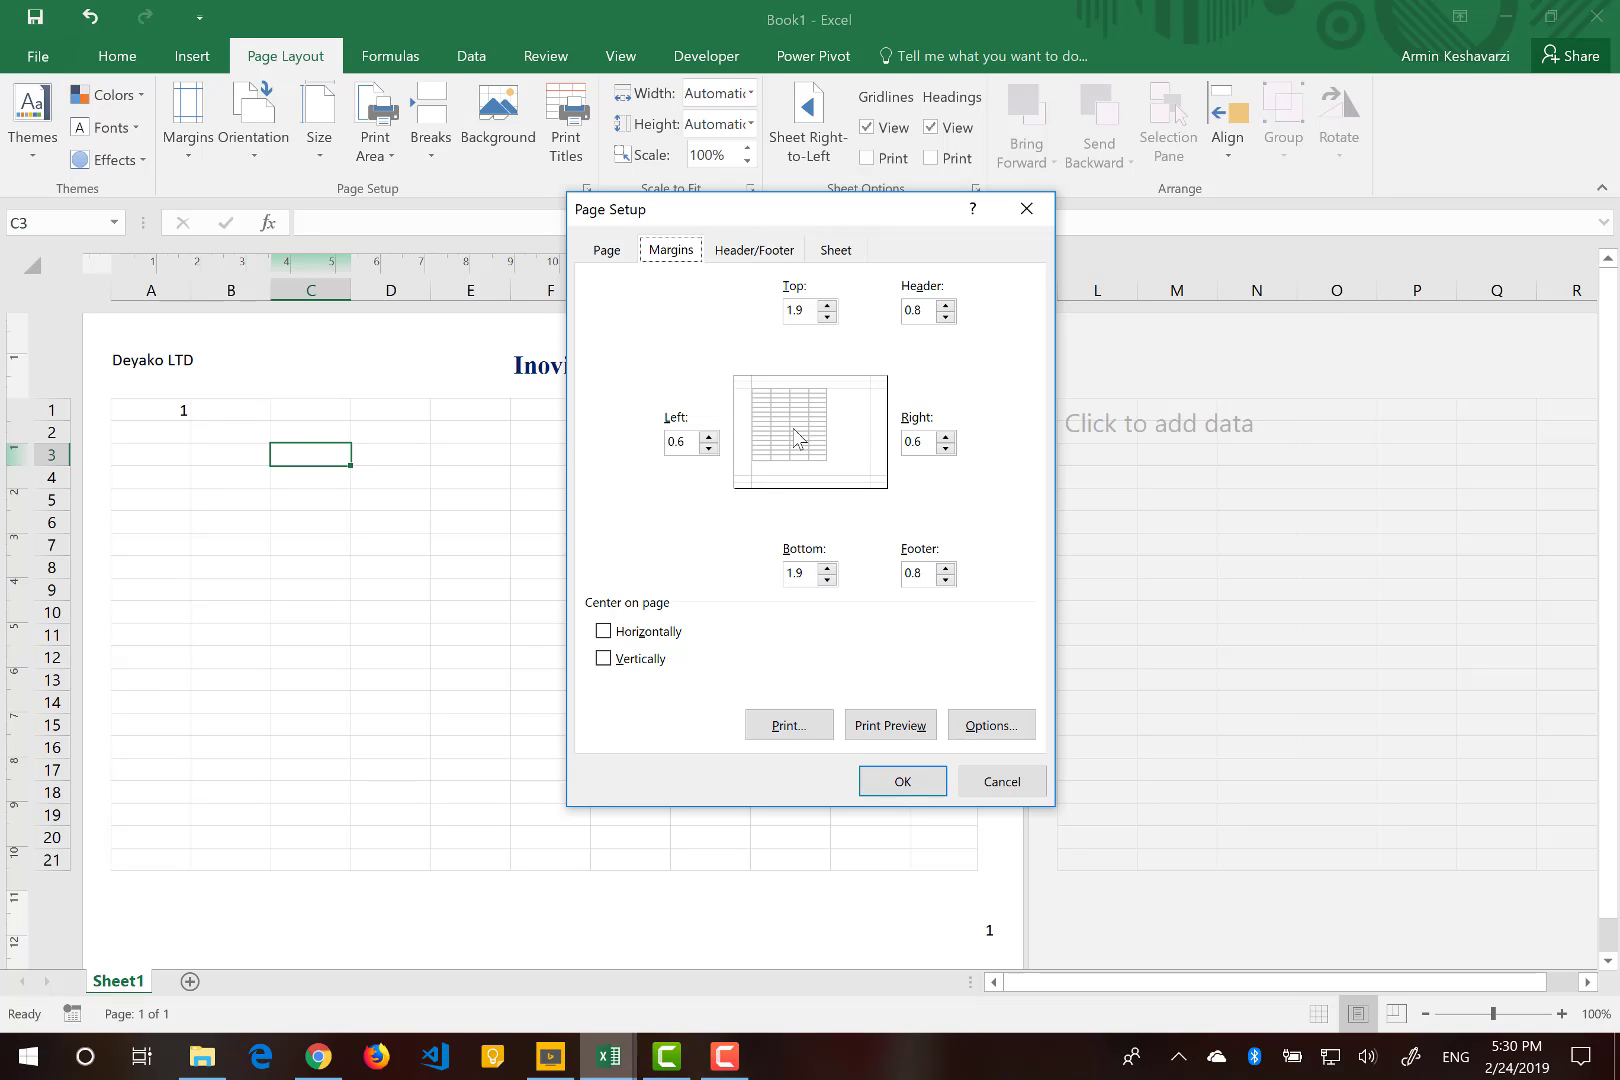
{"action": "left_click", "coordinate": [652, 633]}
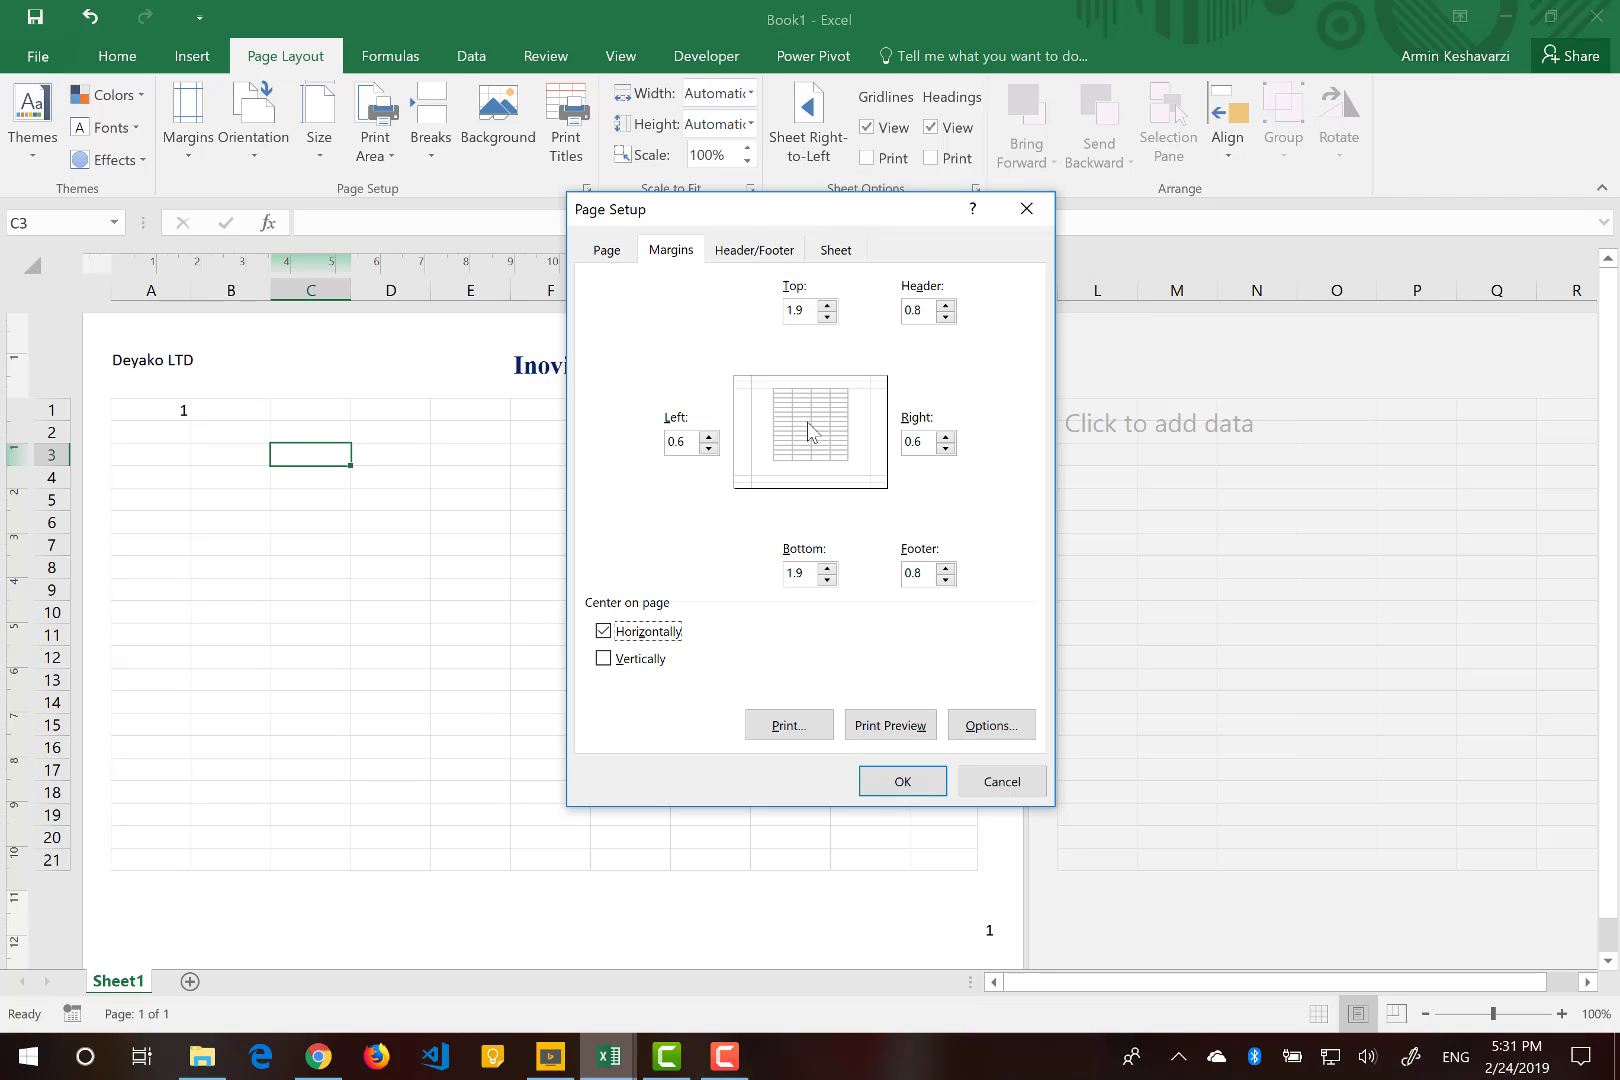
{"action": "left_click", "coordinate": [628, 660]}
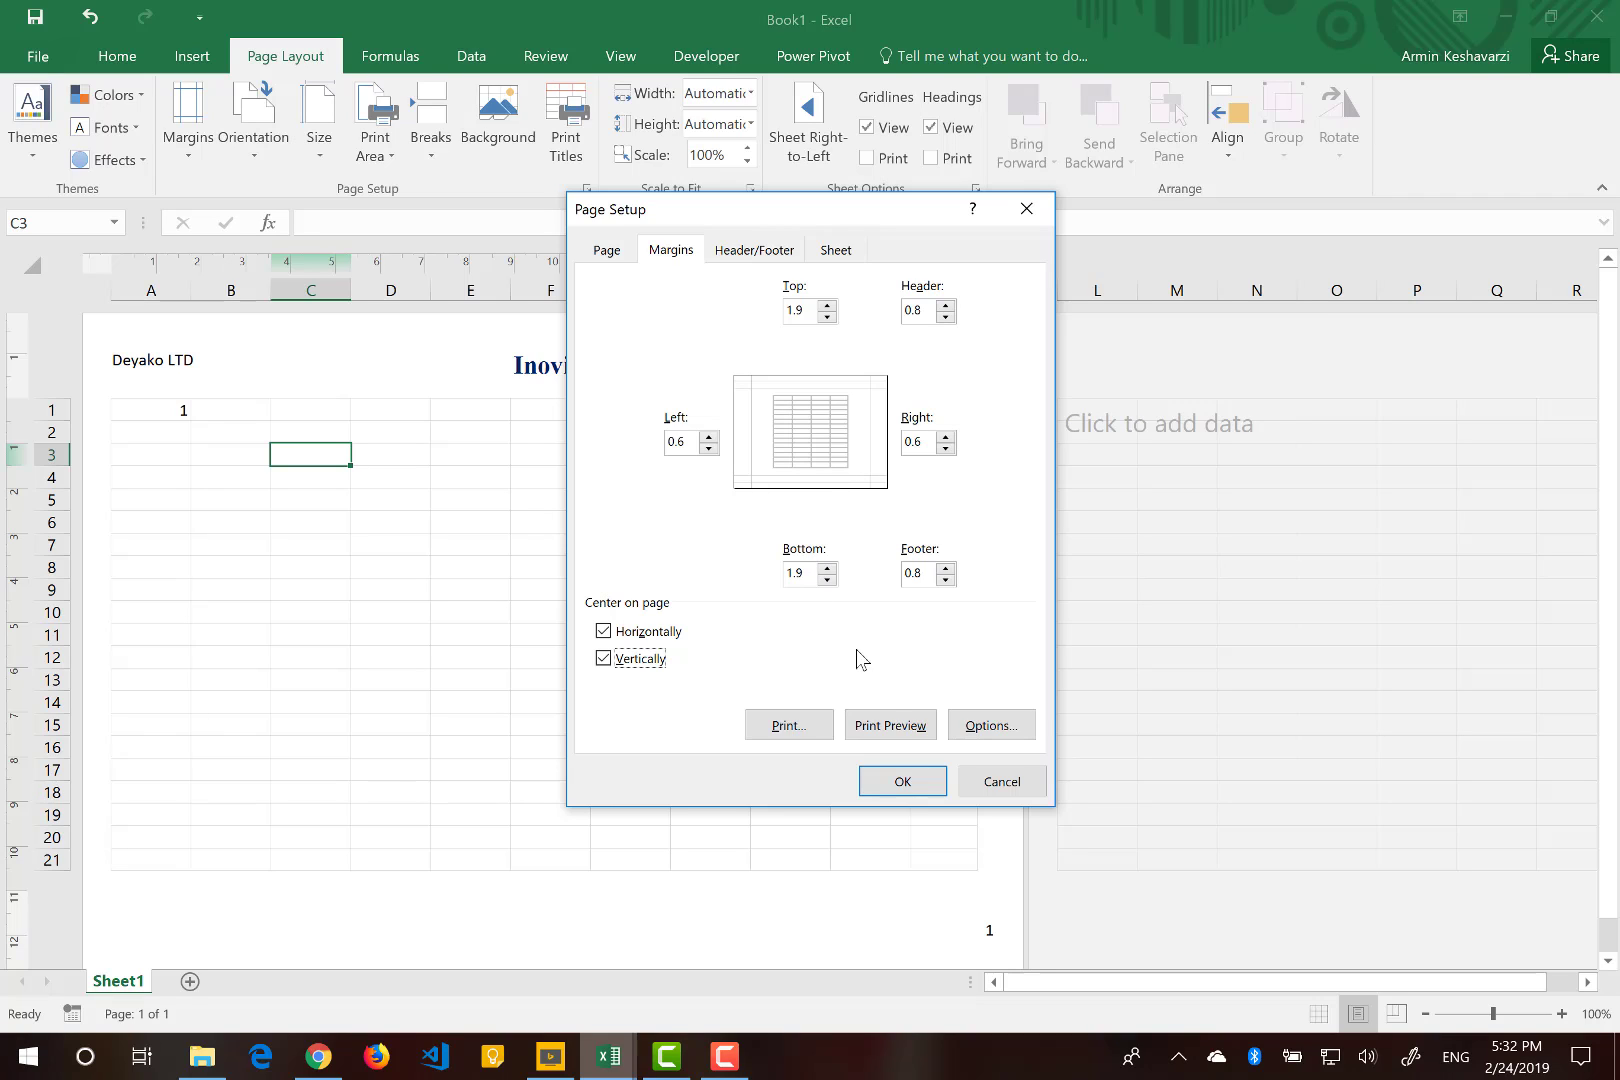
{"action": "left_click", "coordinate": [930, 781]}
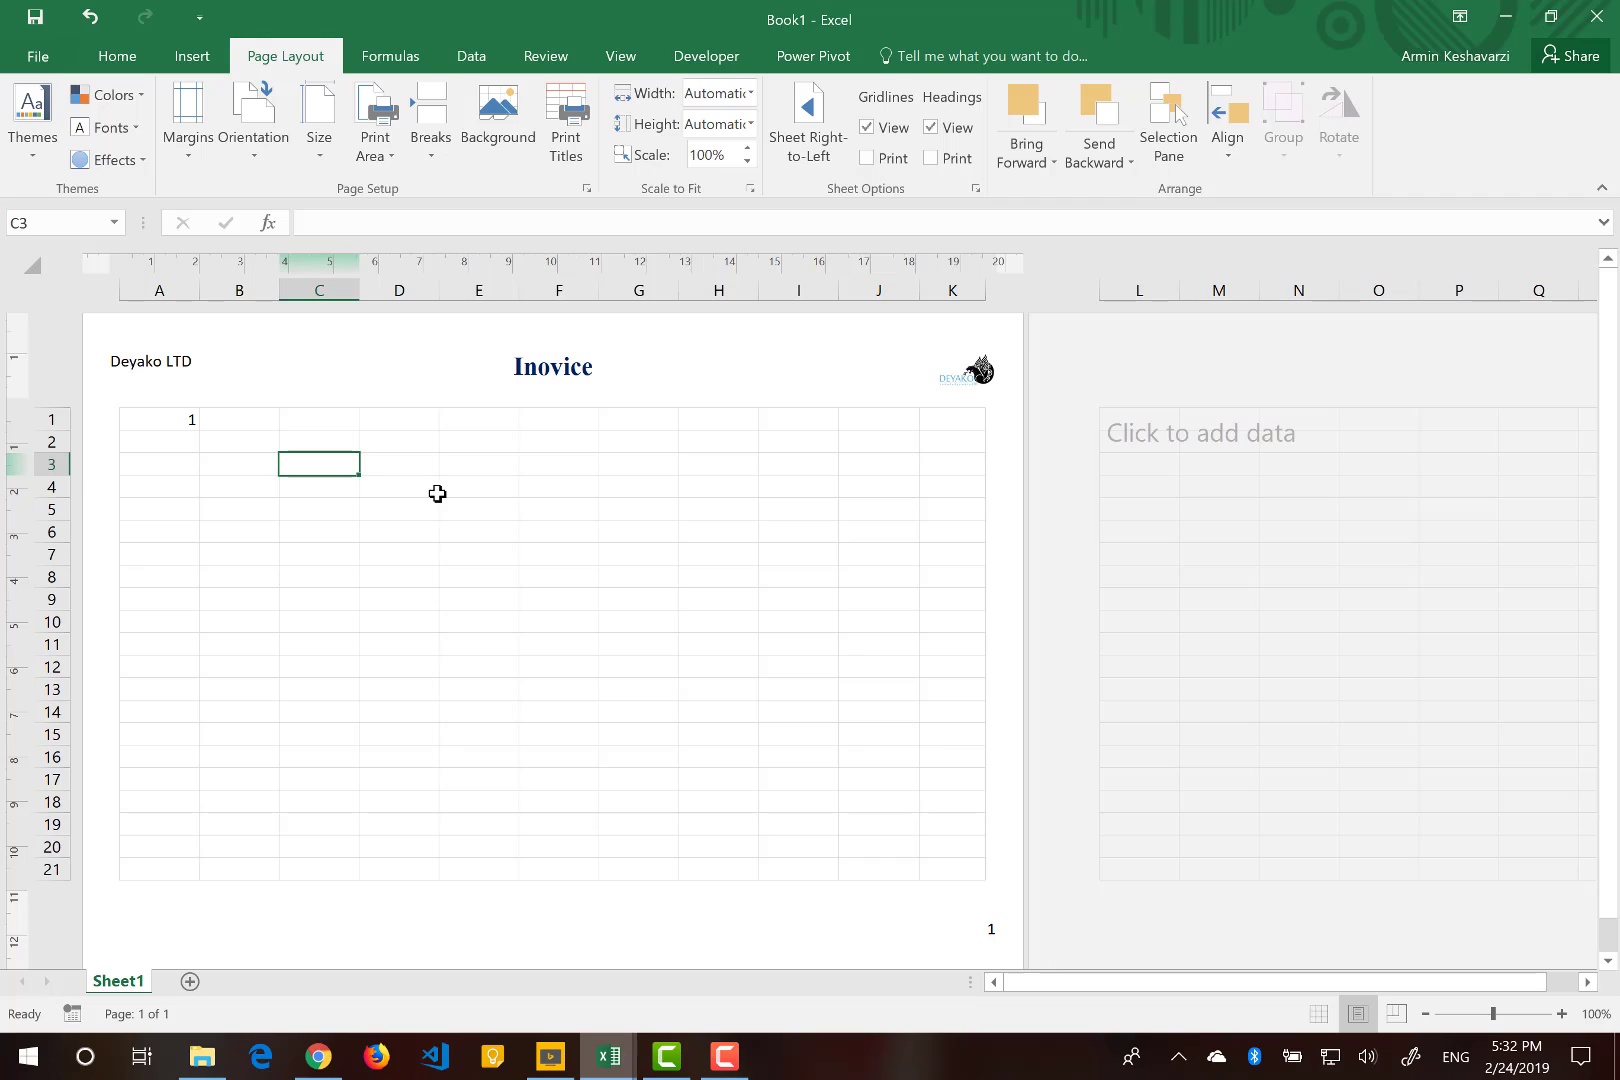
Switch to the Invoice Management workbook and select the finished invoice area on the Invoice sheet for comparison.
{"action": "mouse_move", "coordinate": [600, 1050]}
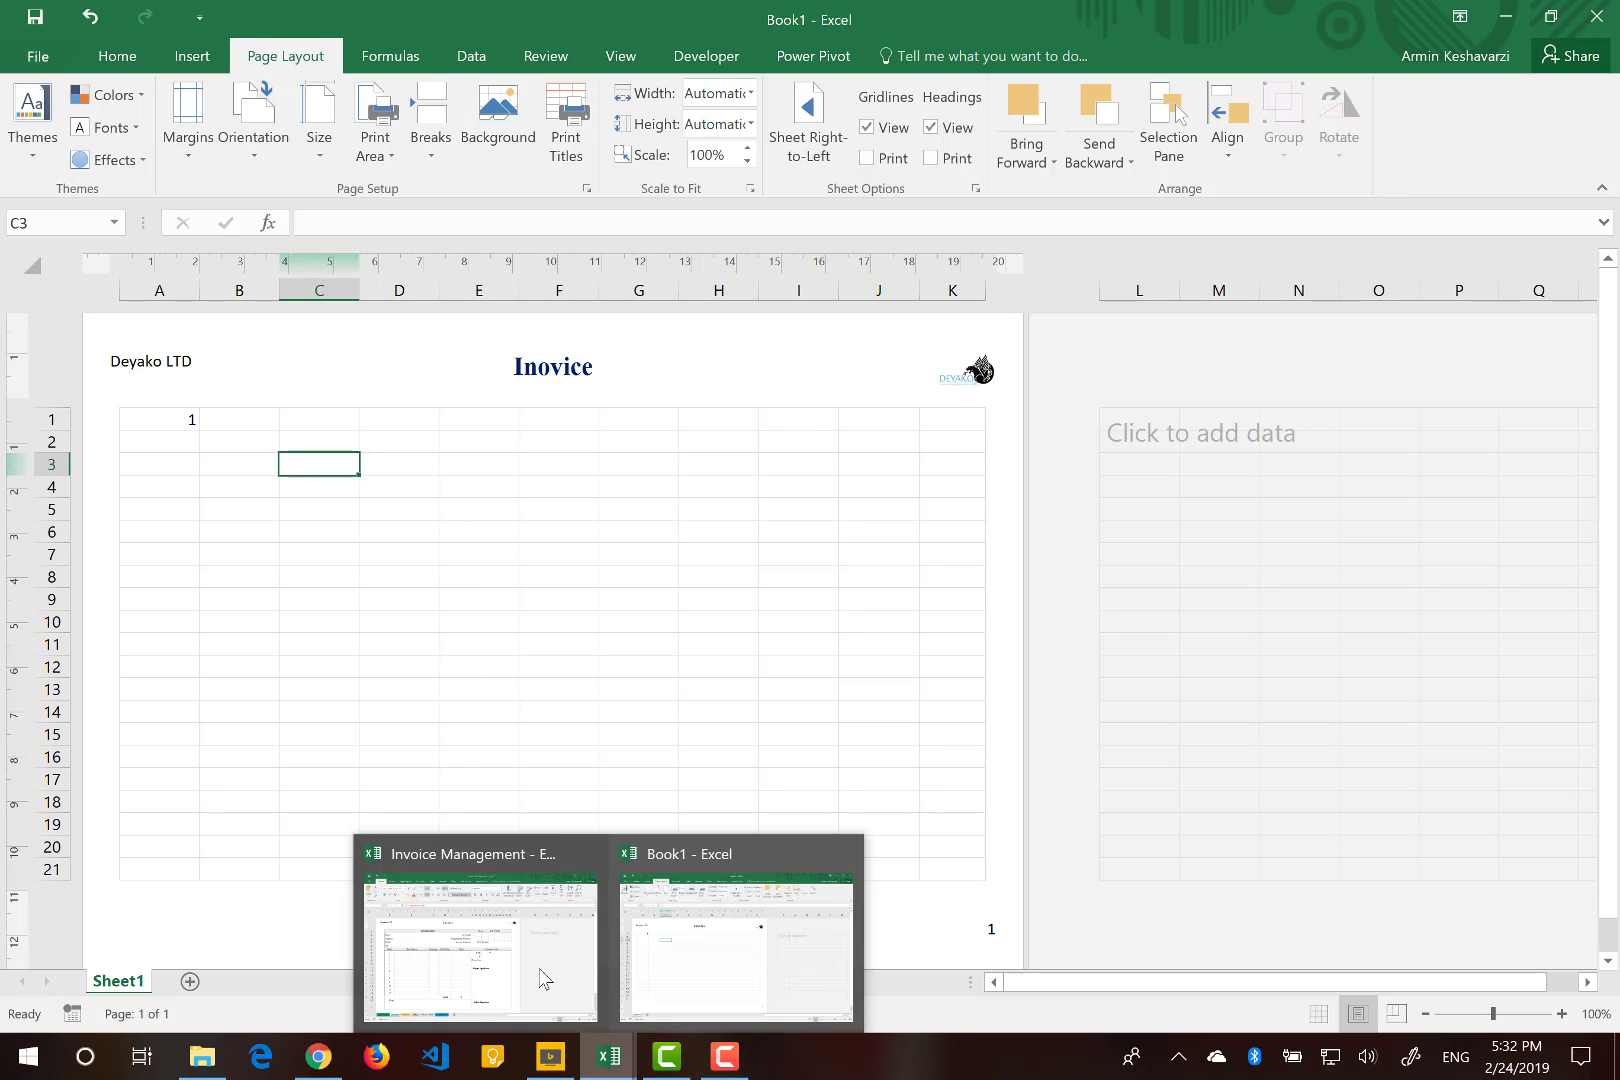
{"action": "left_click", "coordinate": [506, 969]}
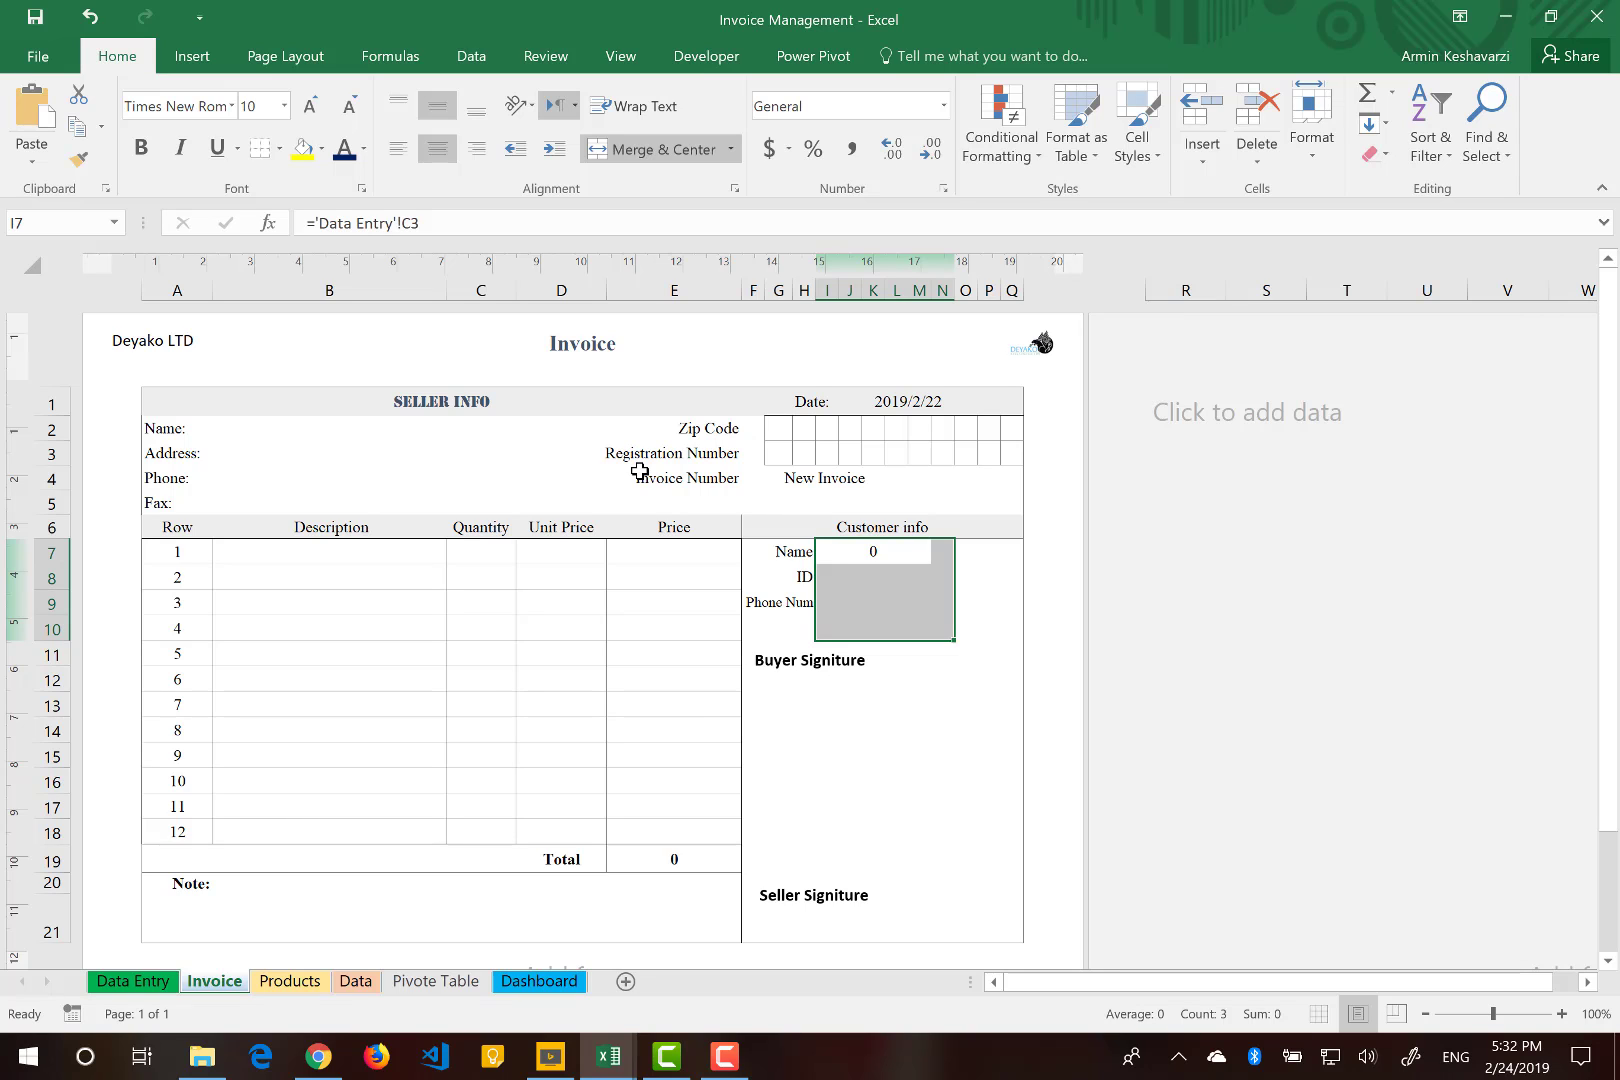
{"action": "left_click_drag", "start_coordinate": [157, 400], "coordinate": [861, 928]}
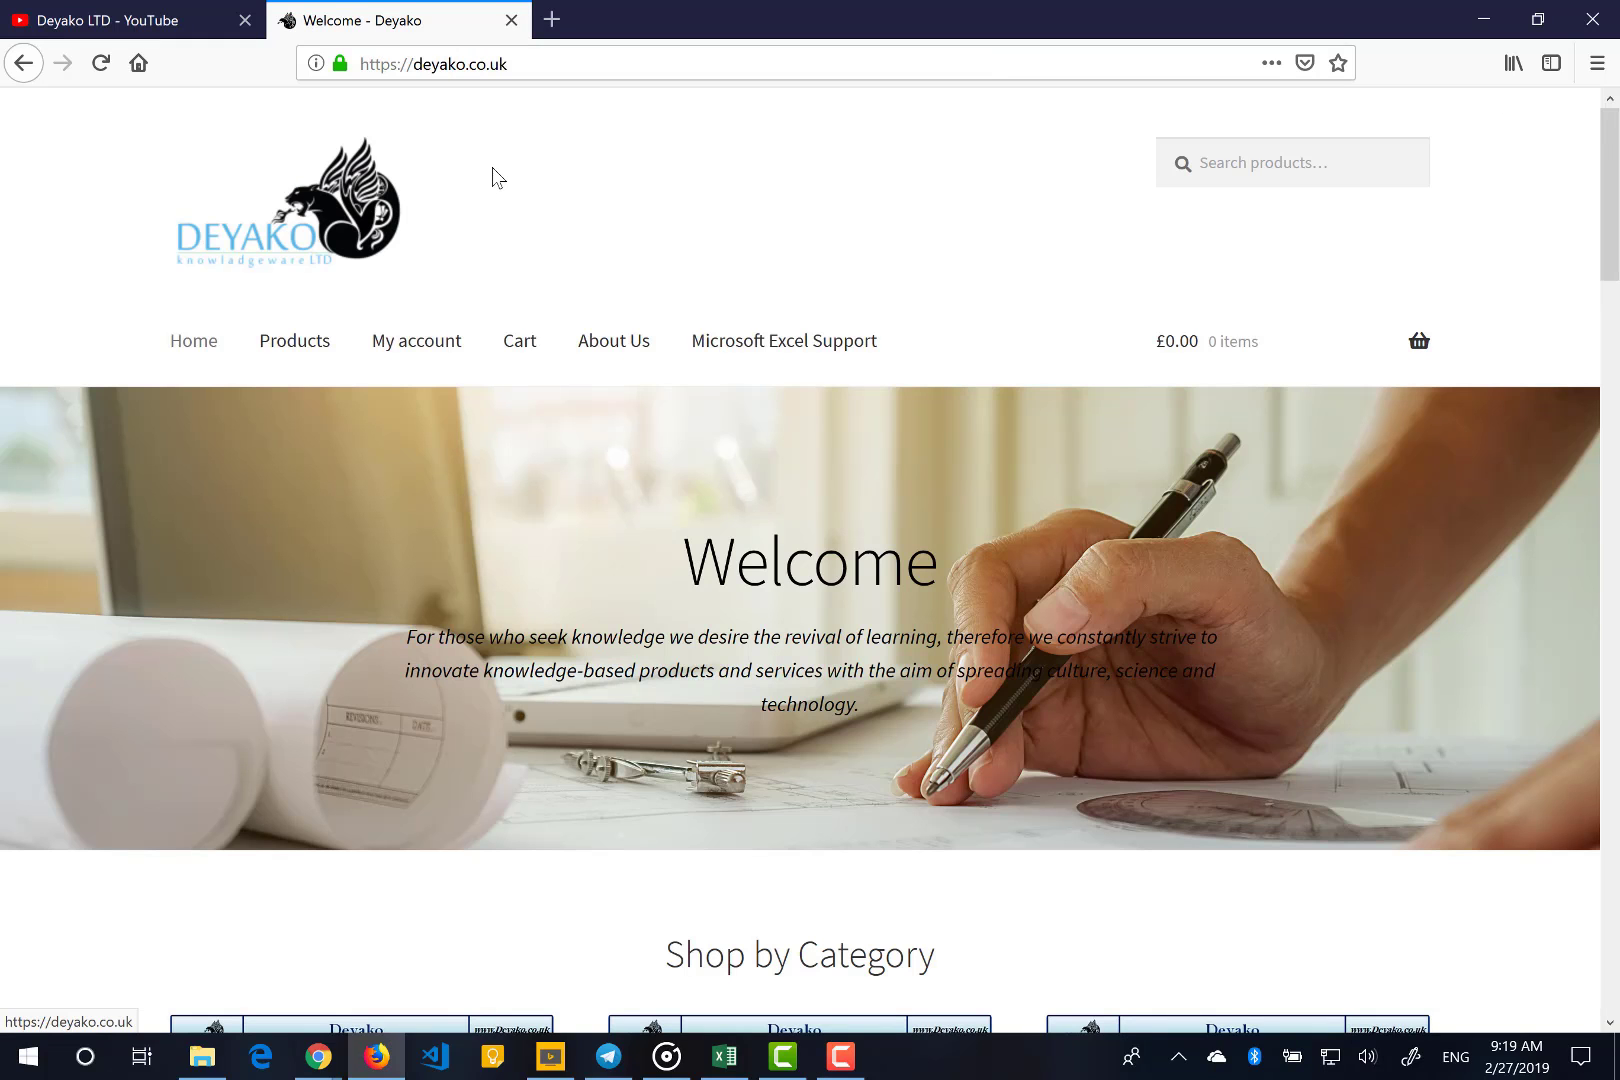
{"action": "scroll", "coordinate": [492, 177], "scroll_direction": "down", "scroll_amount": 15}
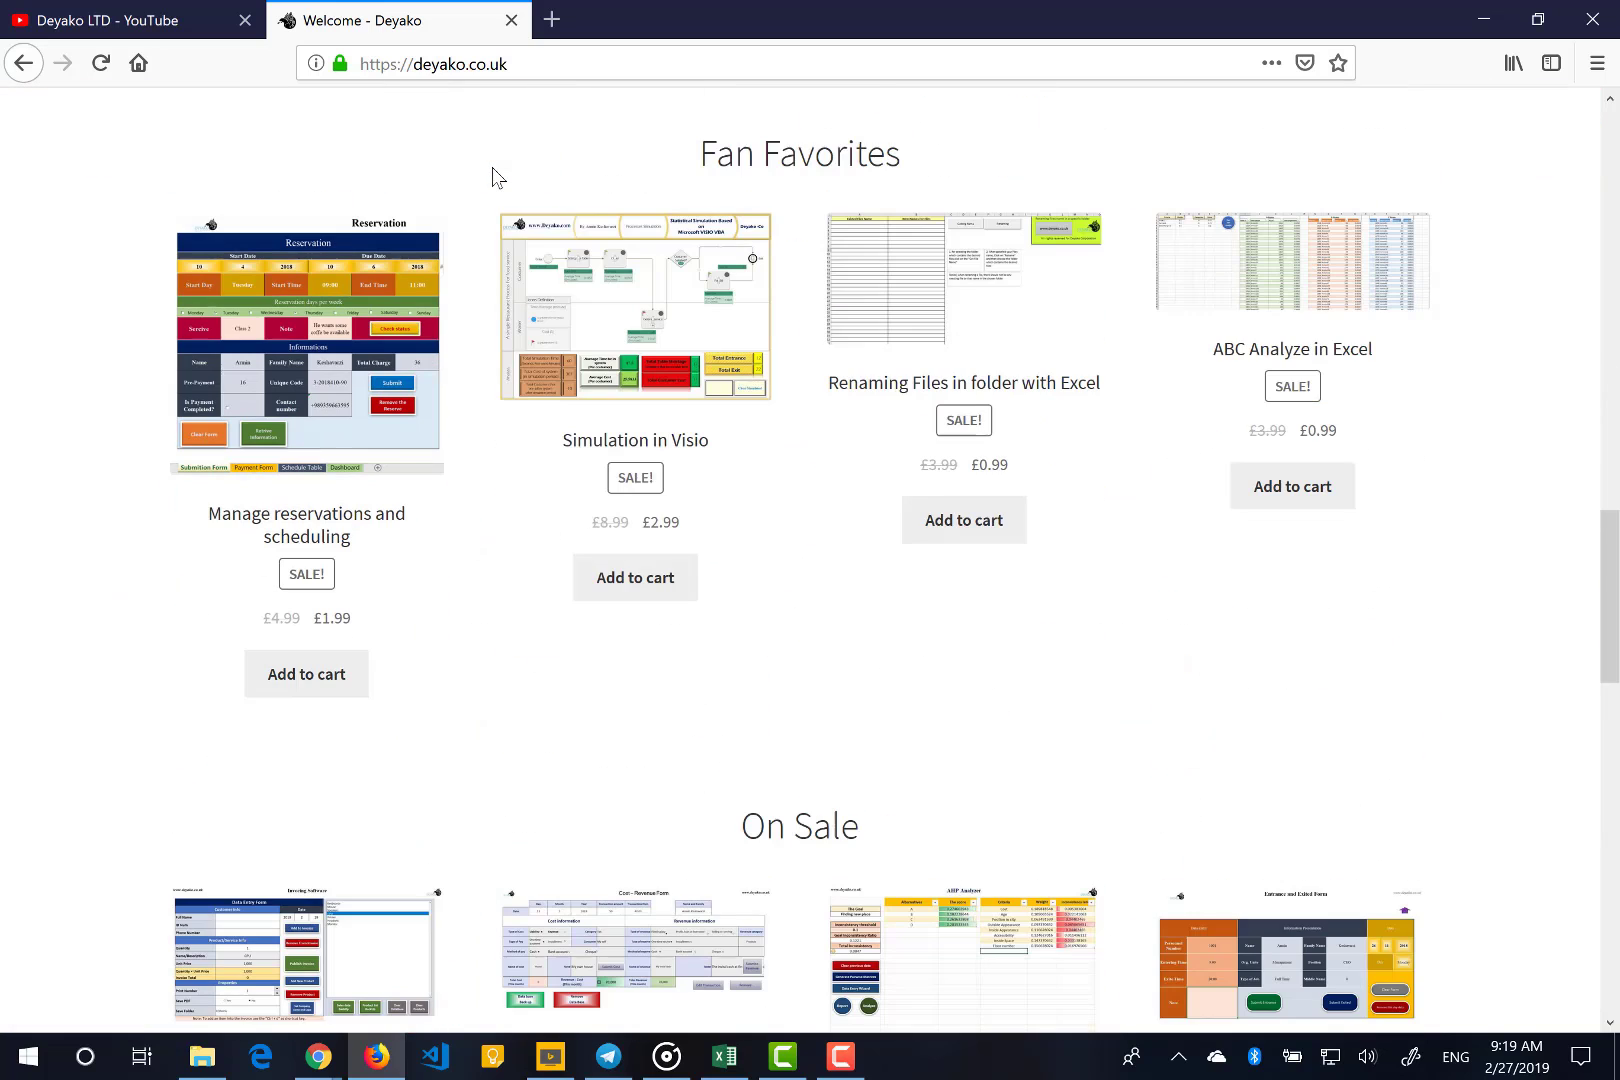